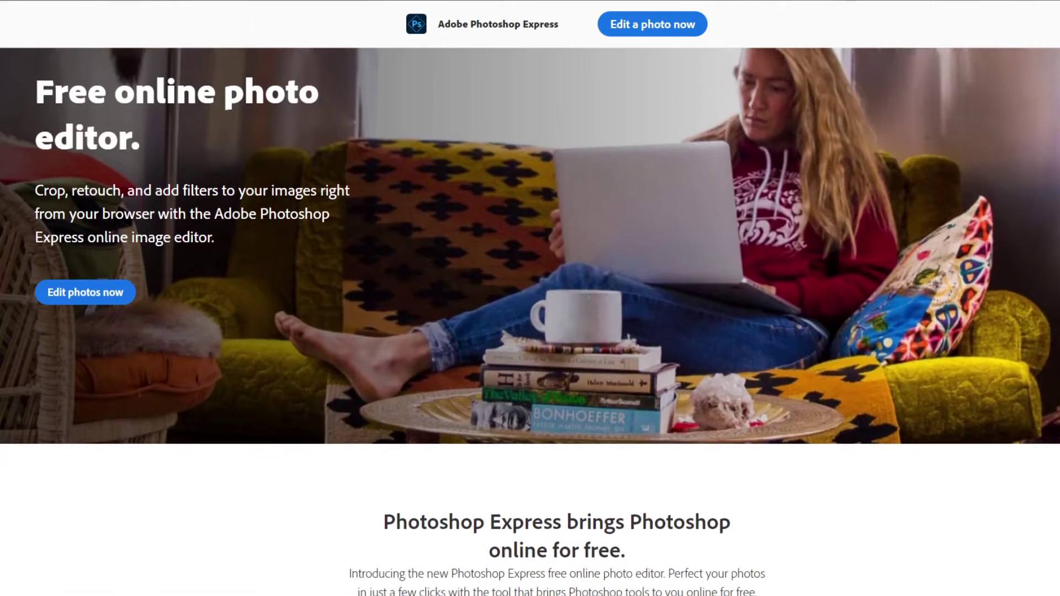
- Examine the Photoshop Express web page: its editing features, the start instructions, the comparison table of Adobe photo apps and the mobile options
{"action": "scroll", "coordinate": [530, 298], "scroll_direction": "down", "scroll_amount": 3}
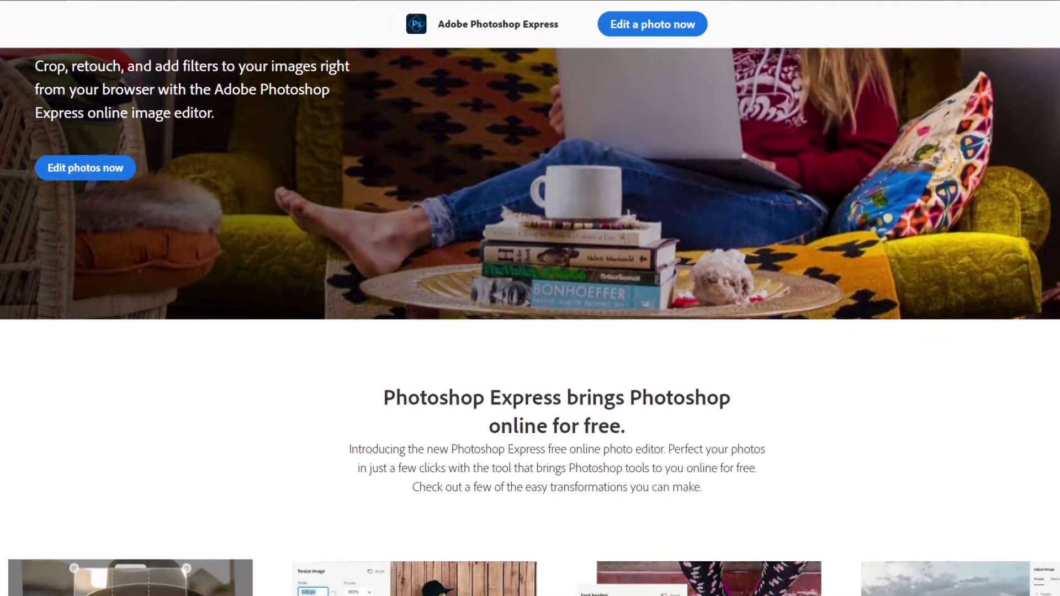
{"action": "scroll", "coordinate": [530, 298], "scroll_direction": "down", "scroll_amount": 3}
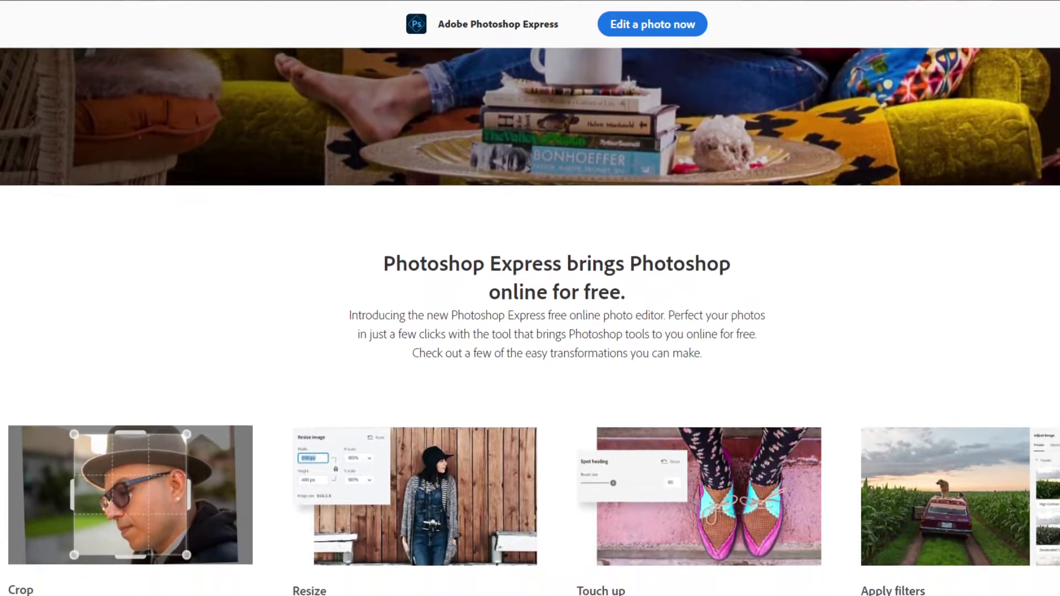
{"action": "scroll", "coordinate": [530, 298], "scroll_direction": "down", "scroll_amount": 3}
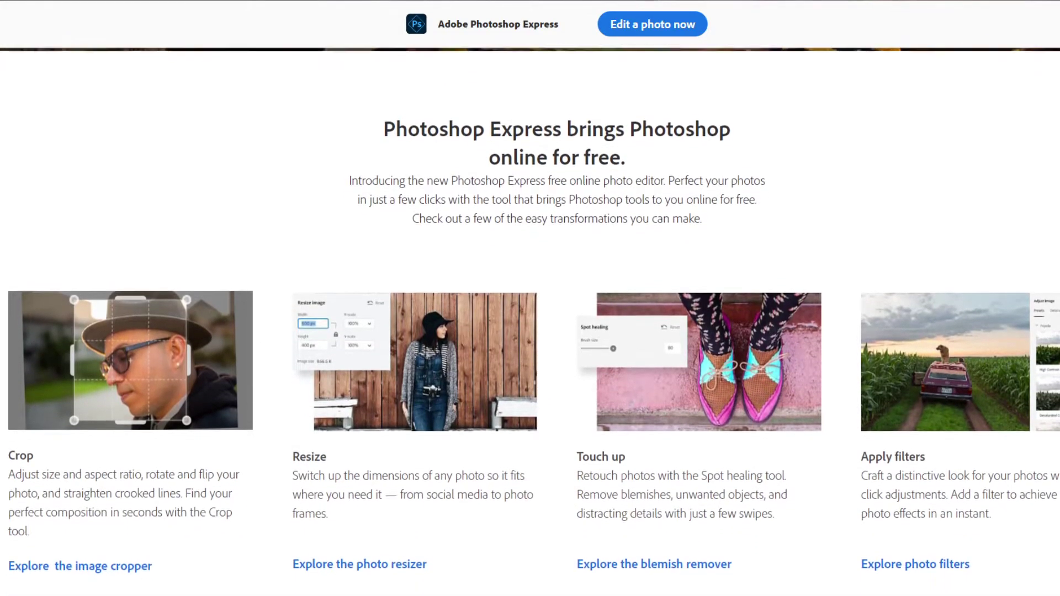
{"action": "scroll", "coordinate": [529, 298], "scroll_direction": "down", "scroll_amount": 3}
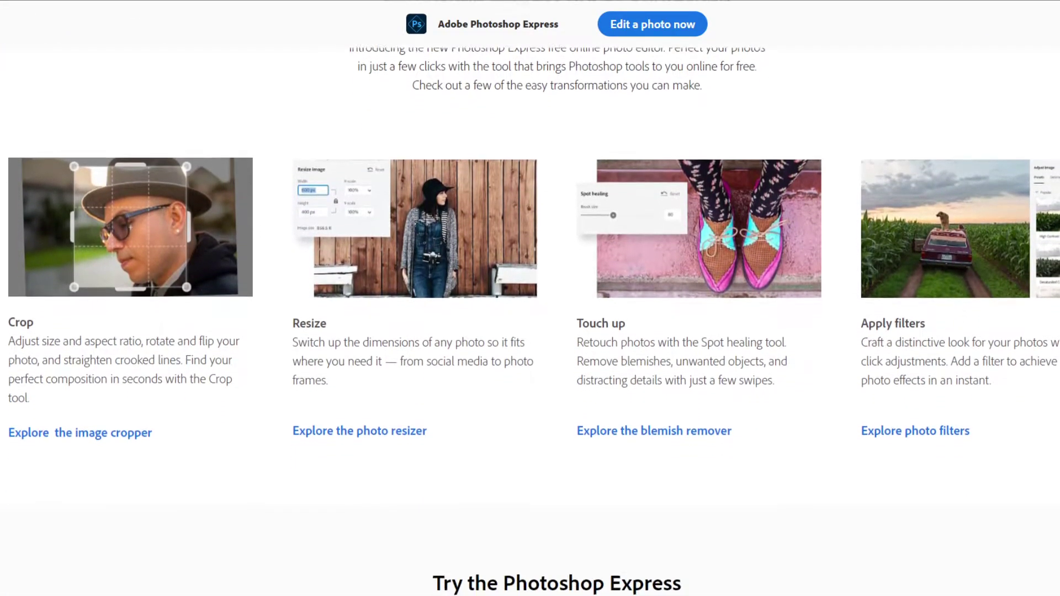
{"action": "scroll", "coordinate": [530, 298], "scroll_direction": "down", "scroll_amount": 3}
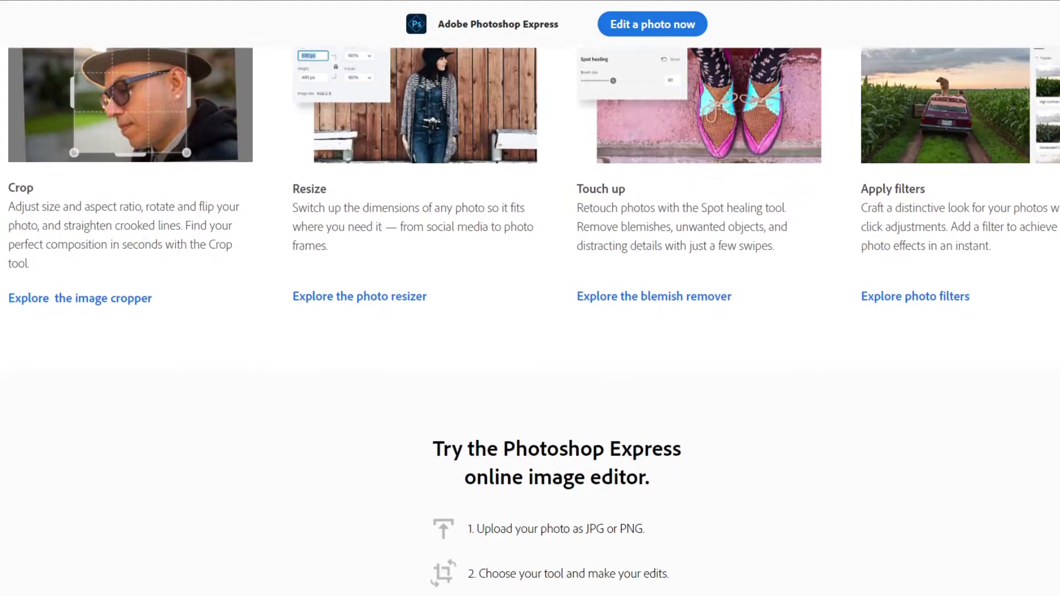
{"action": "scroll", "coordinate": [530, 298], "scroll_direction": "down", "scroll_amount": 3}
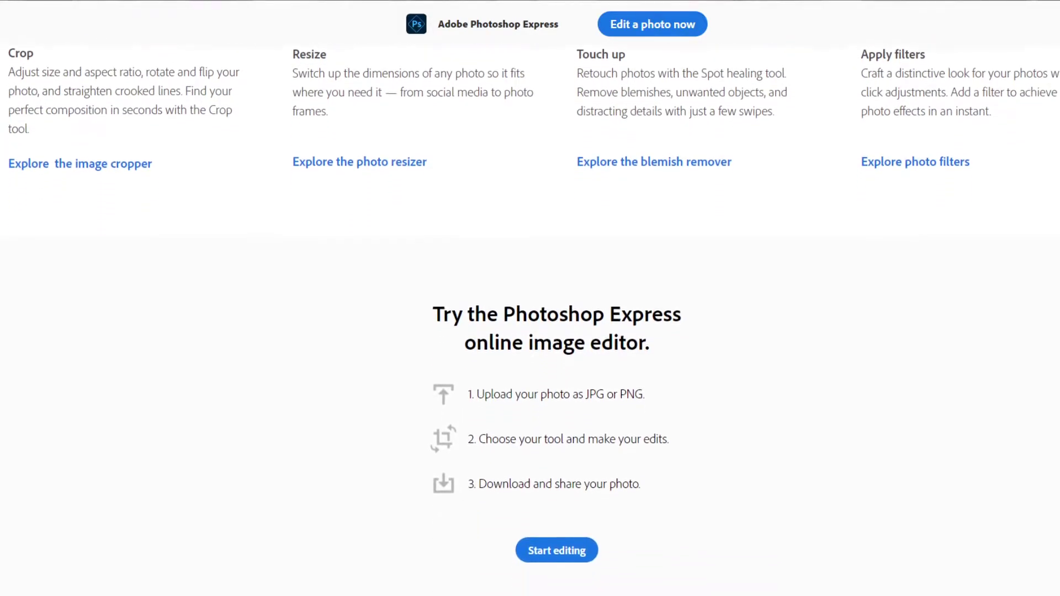
{"action": "scroll", "coordinate": [530, 298], "scroll_direction": "down", "scroll_amount": 3}
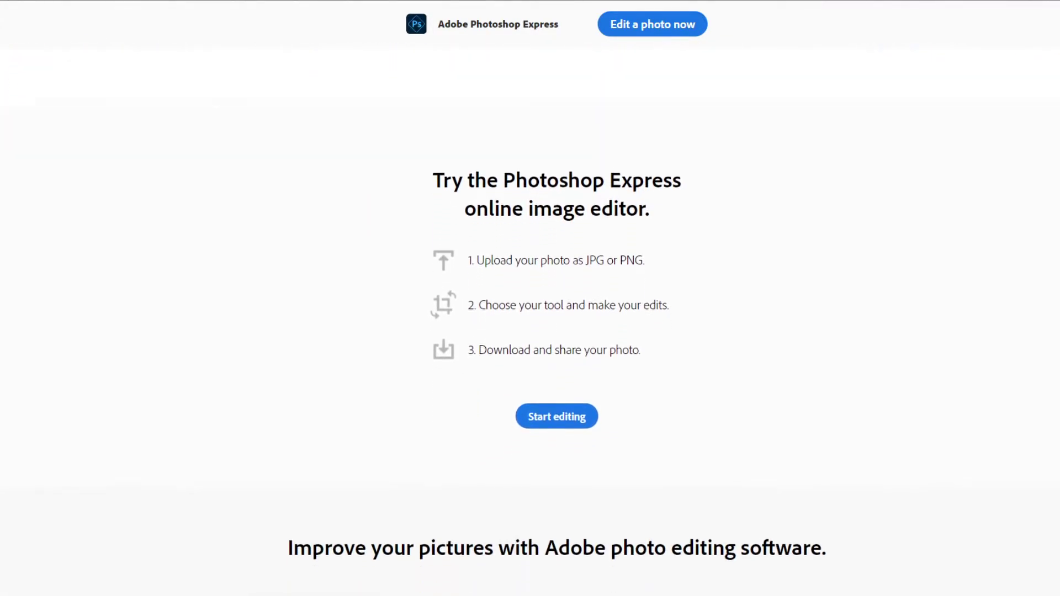
{"action": "scroll", "coordinate": [530, 298], "scroll_direction": "down", "scroll_amount": 3}
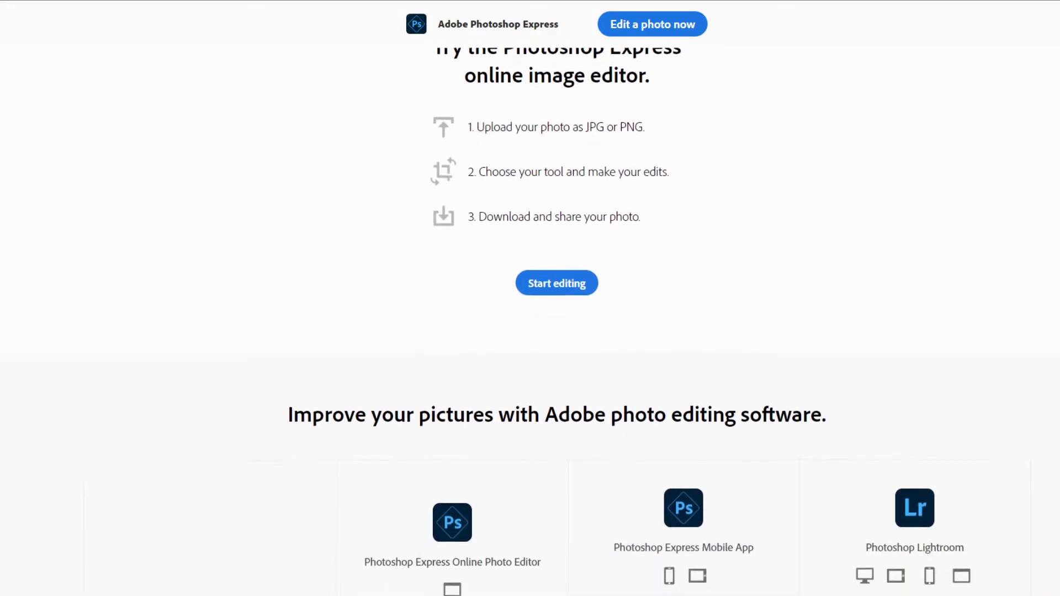
{"action": "scroll", "coordinate": [530, 298], "scroll_direction": "down", "scroll_amount": 3}
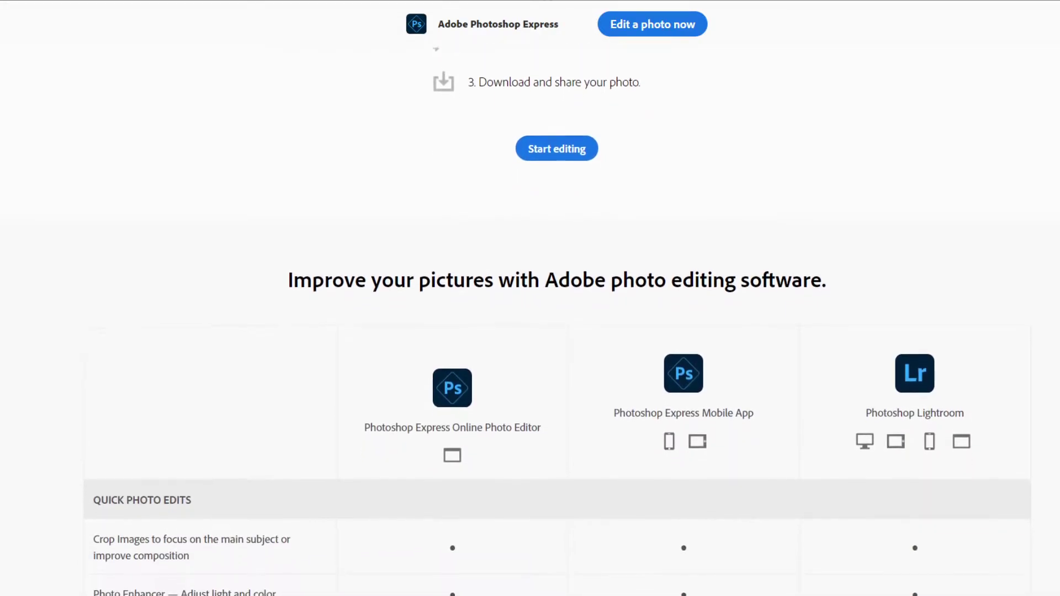
{"action": "scroll", "coordinate": [530, 298], "scroll_direction": "down", "scroll_amount": 3}
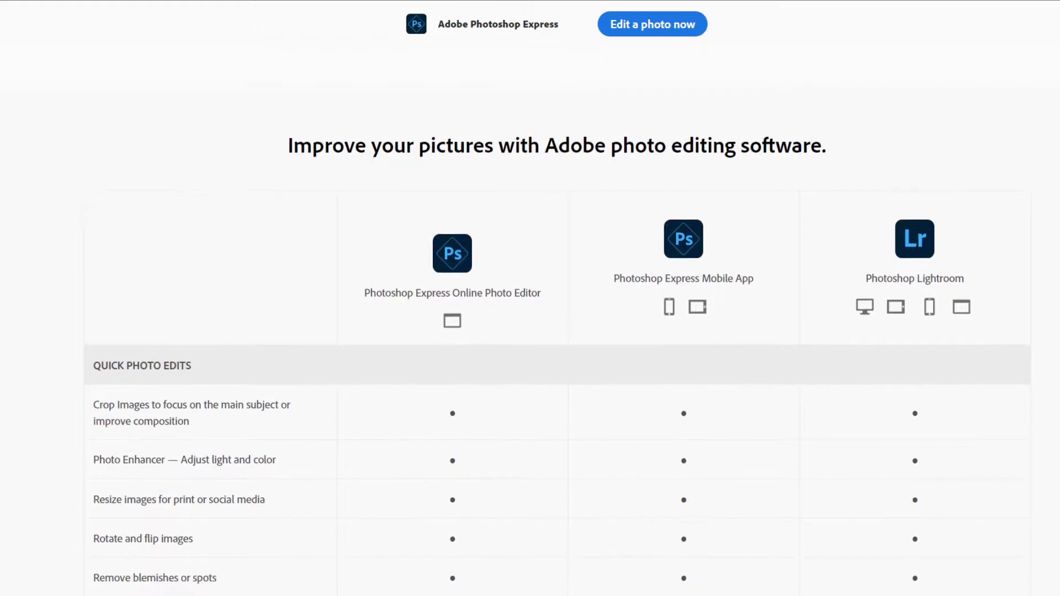
{"action": "scroll", "coordinate": [530, 298], "scroll_direction": "down", "scroll_amount": 3}
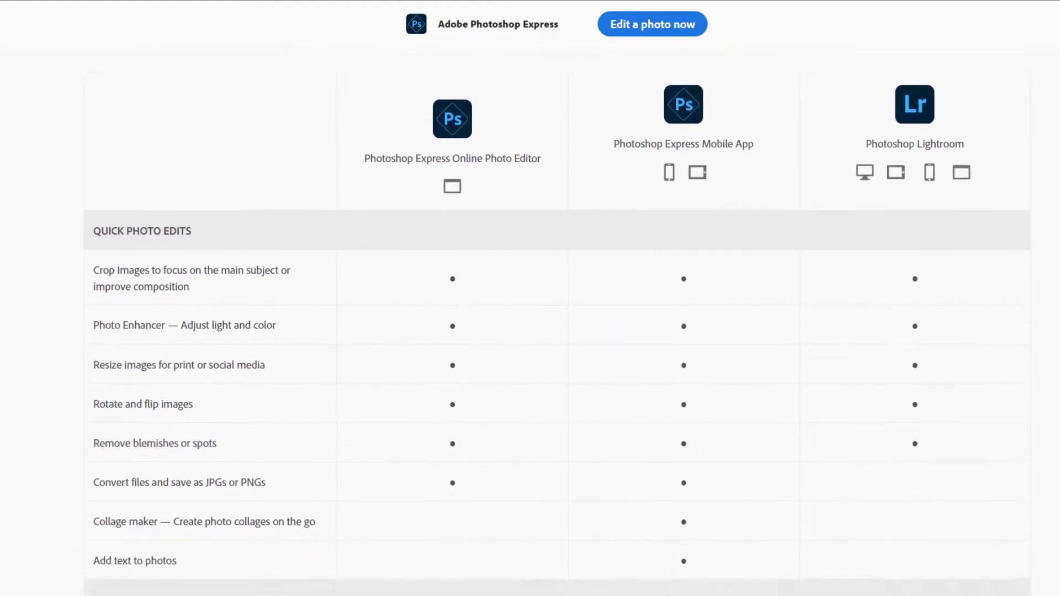
{"action": "scroll", "coordinate": [530, 299], "scroll_direction": "down", "scroll_amount": 3}
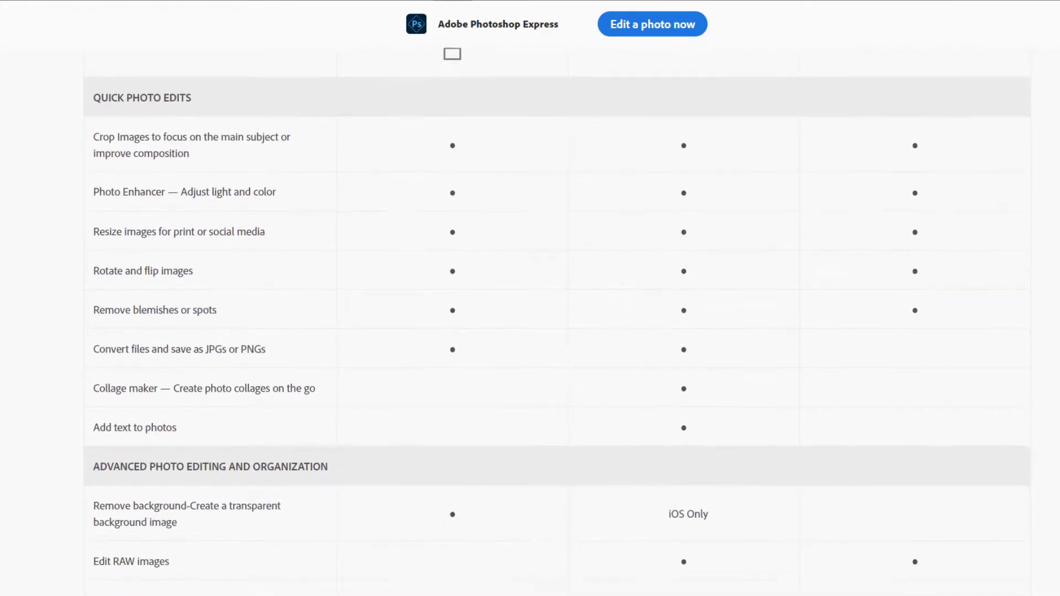
{"action": "scroll", "coordinate": [530, 298], "scroll_direction": "down", "scroll_amount": 3}
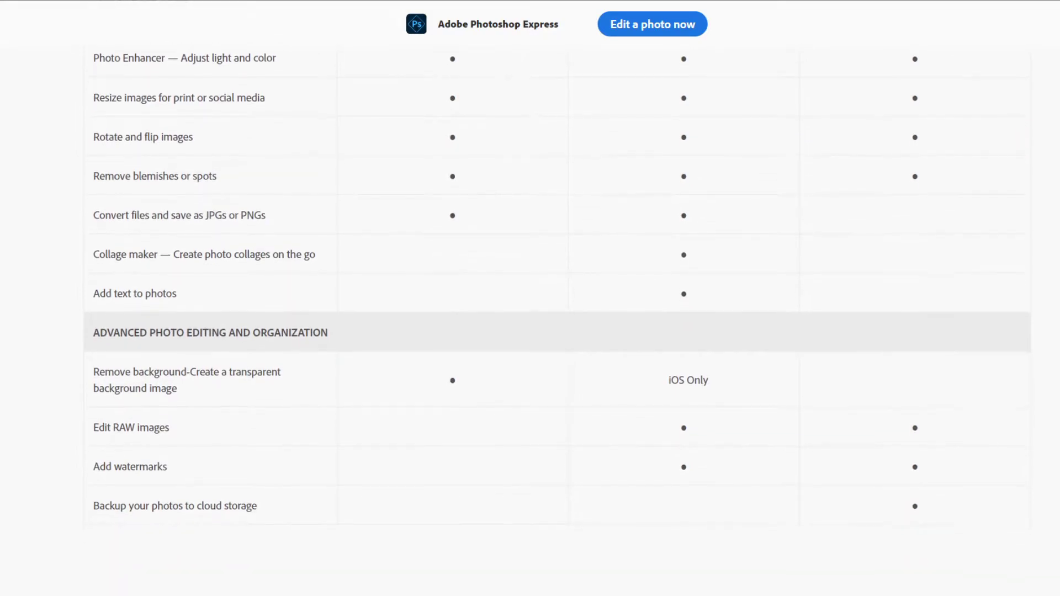
{"action": "scroll", "coordinate": [530, 298], "scroll_direction": "down", "scroll_amount": 3}
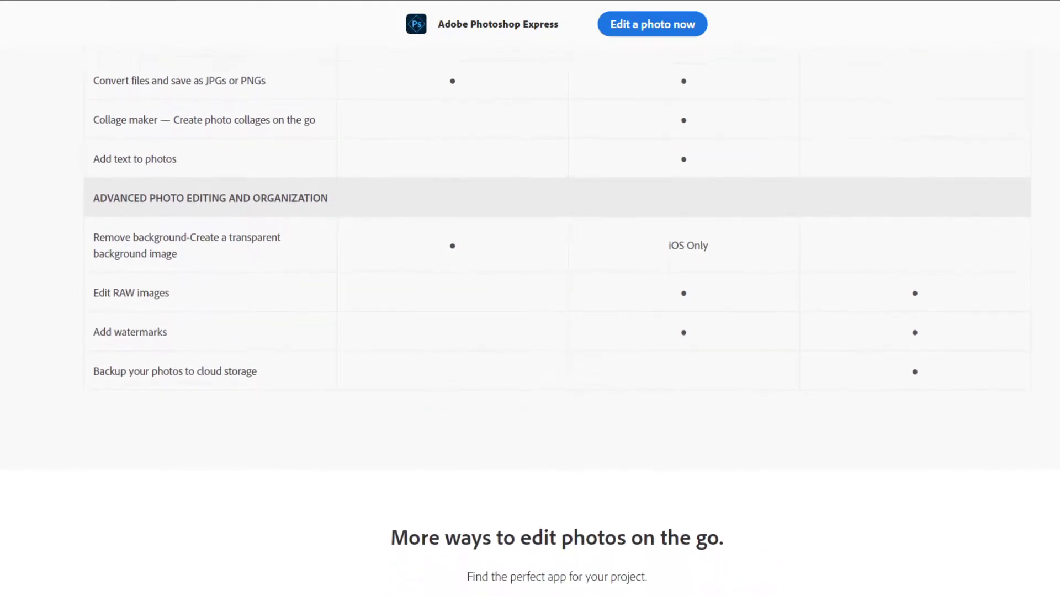
{"action": "scroll", "coordinate": [530, 298], "scroll_direction": "down", "scroll_amount": 3}
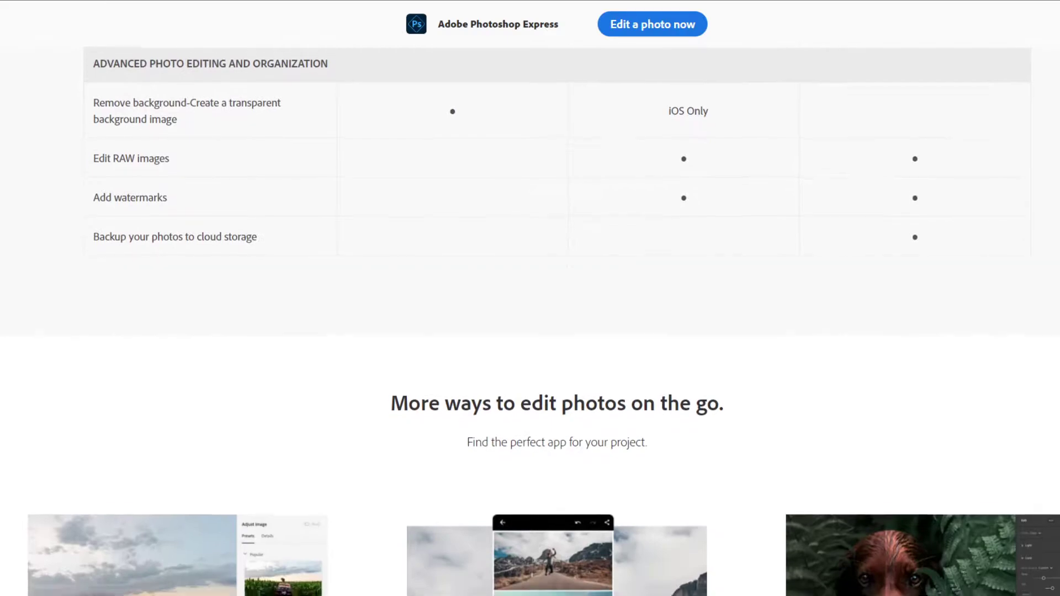
{"action": "scroll", "coordinate": [530, 298], "scroll_direction": "down", "scroll_amount": 3}
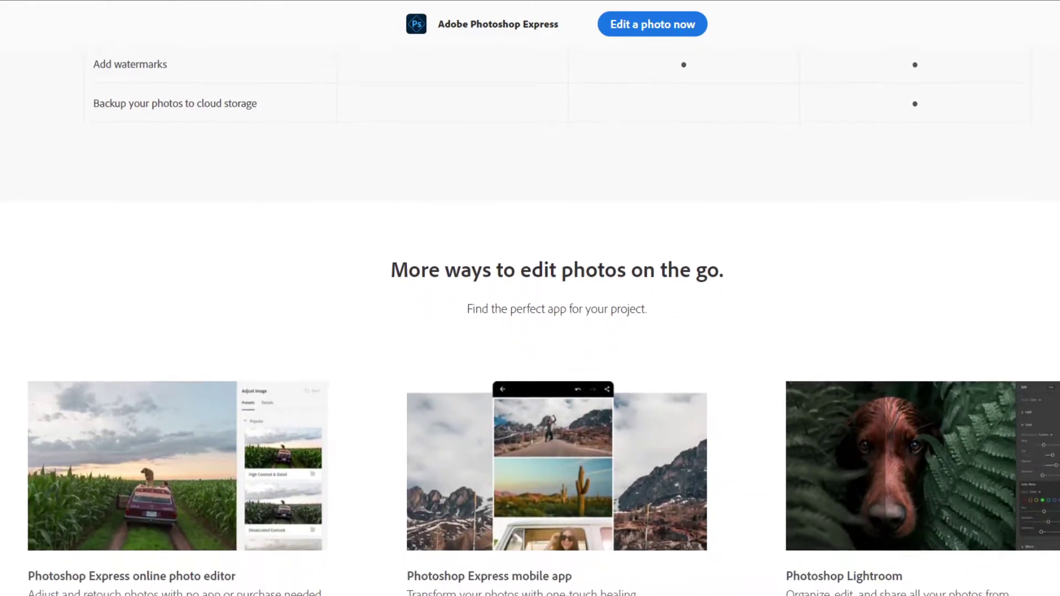
{"action": "scroll", "coordinate": [530, 298], "scroll_direction": "down", "scroll_amount": 3}
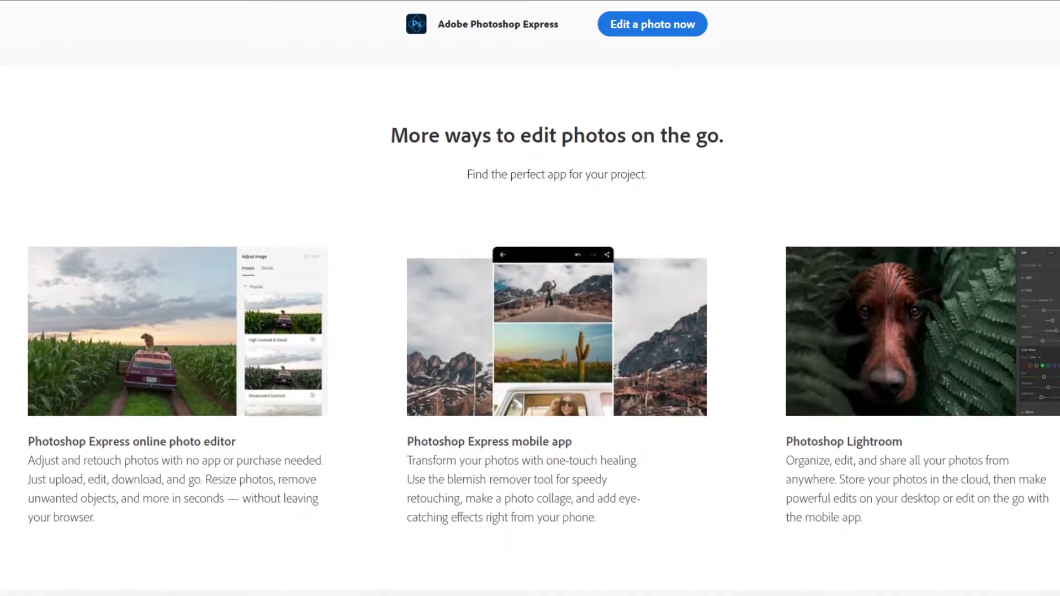
{"action": "scroll", "coordinate": [530, 298], "scroll_direction": "down", "scroll_amount": 2}
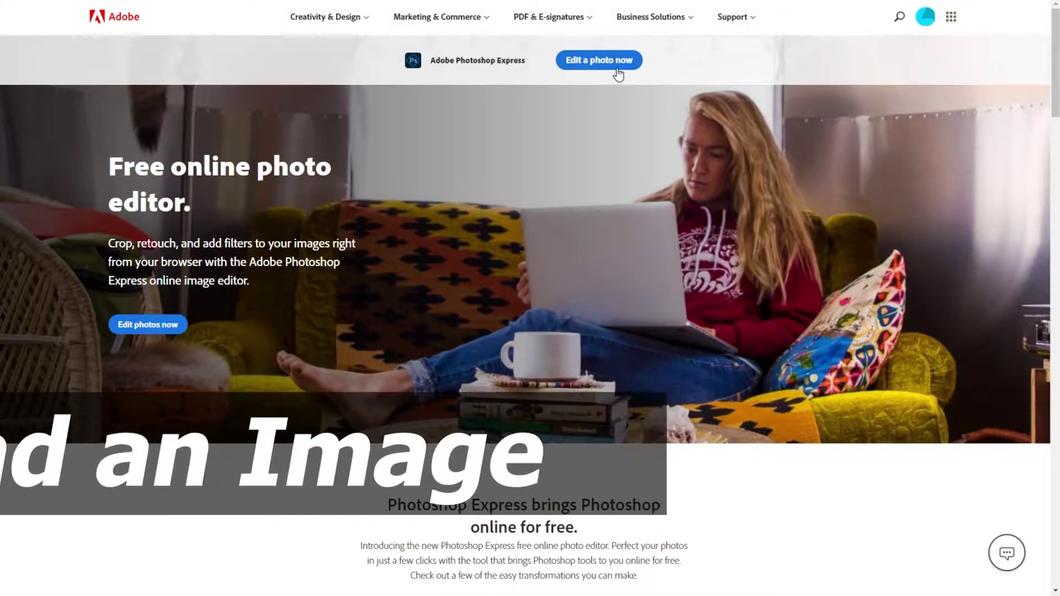
- Open the Photoshop Express online photo editor at its image selection screen
{"action": "left_click", "coordinate": [599, 61]}
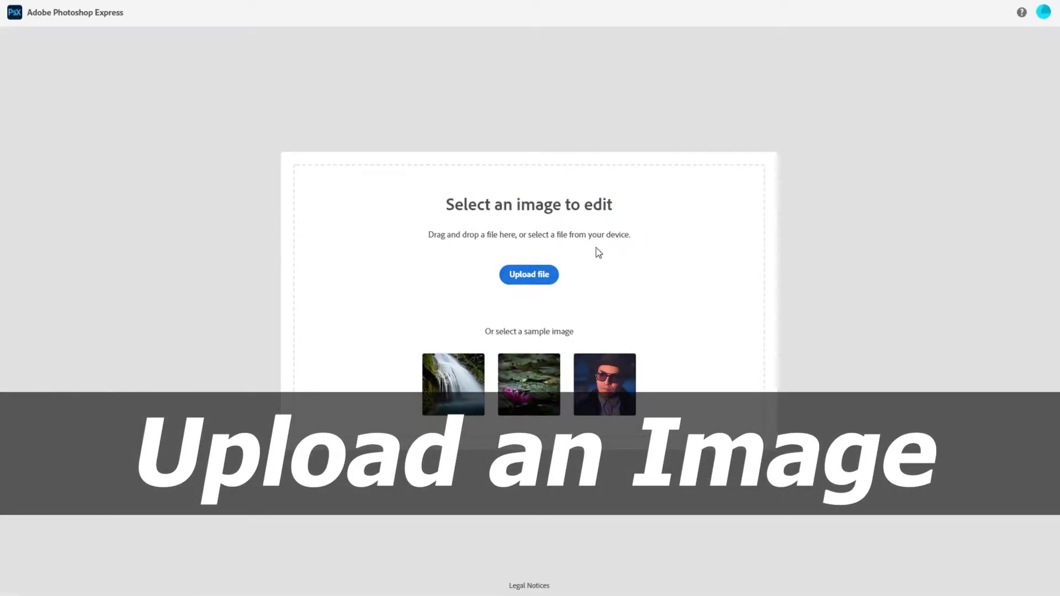
{"action": "left_click_drag", "start_coordinate": [627, 233], "coordinate": [428, 234]}
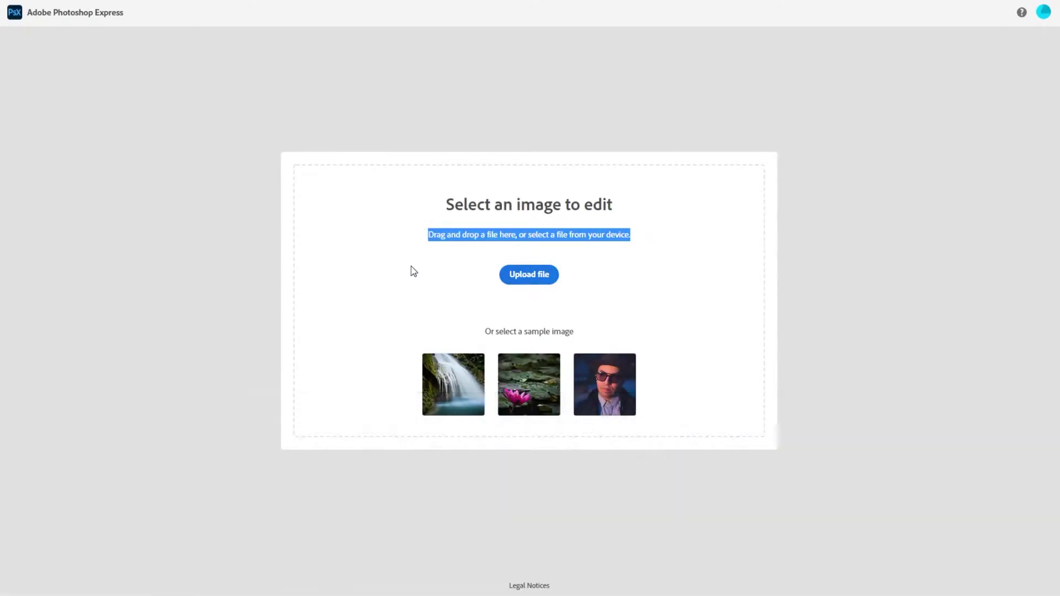
{"action": "left_click", "coordinate": [412, 272]}
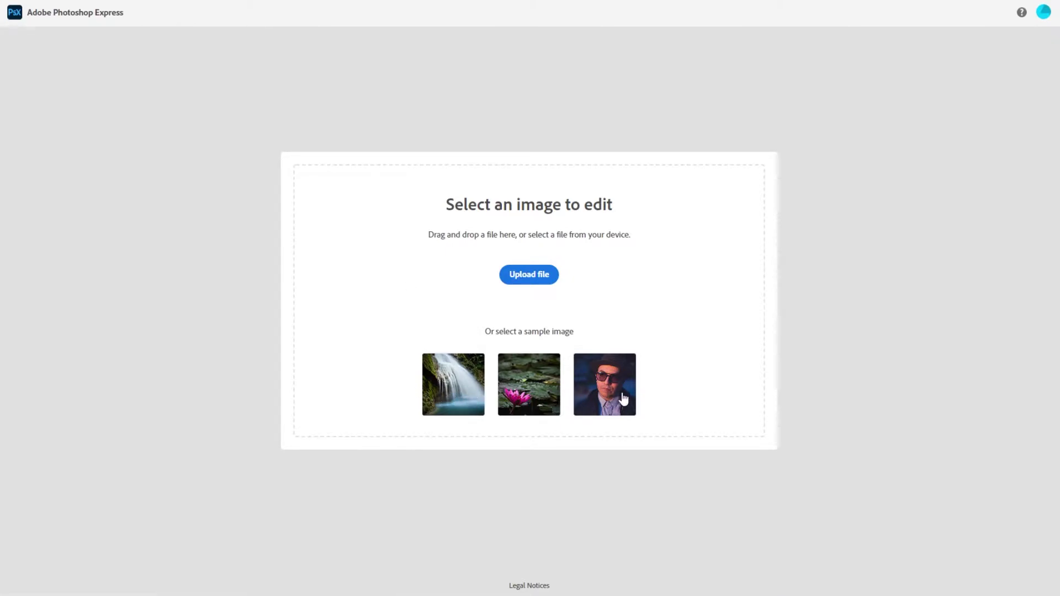
- Upload the portrait photo of the long-haired woman in a grey sweater for editing
{"action": "left_click", "coordinate": [532, 278]}
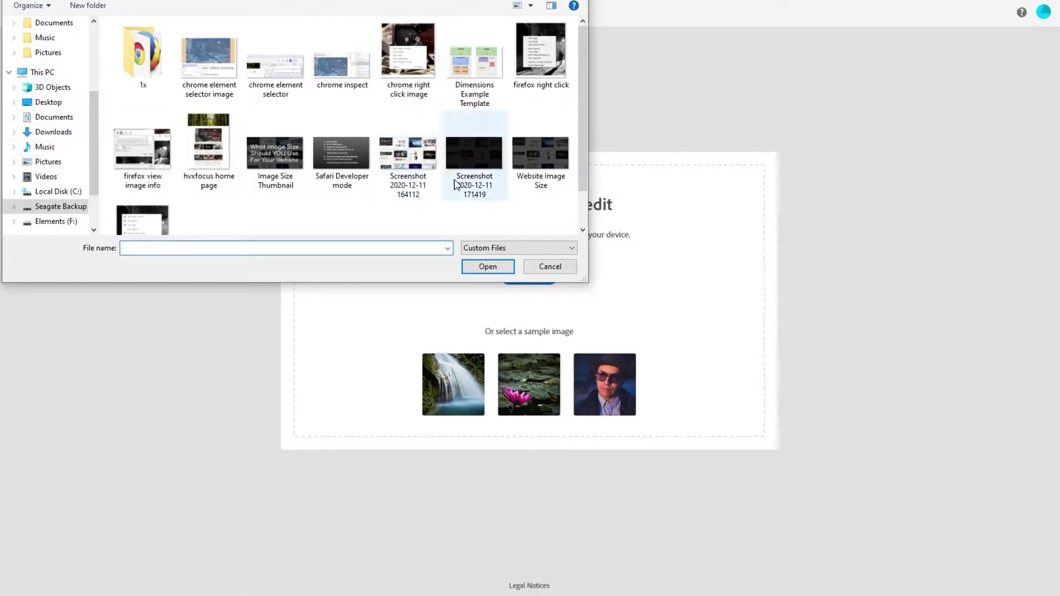
{"action": "key", "text": "Escape"}
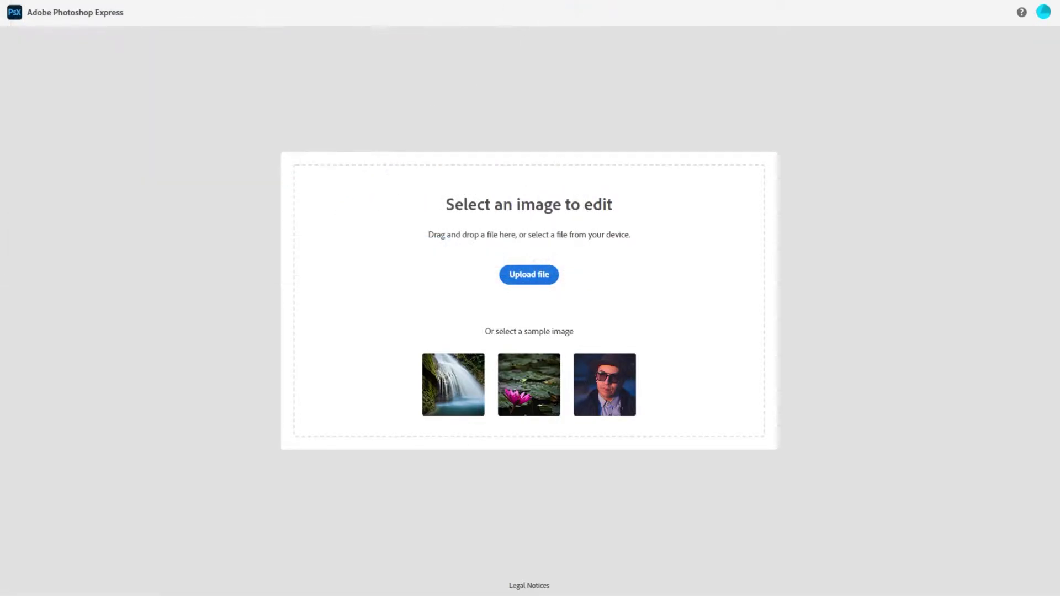
{"action": "left_click_drag", "start_coordinate": [392, 329], "coordinate": [664, 305]}
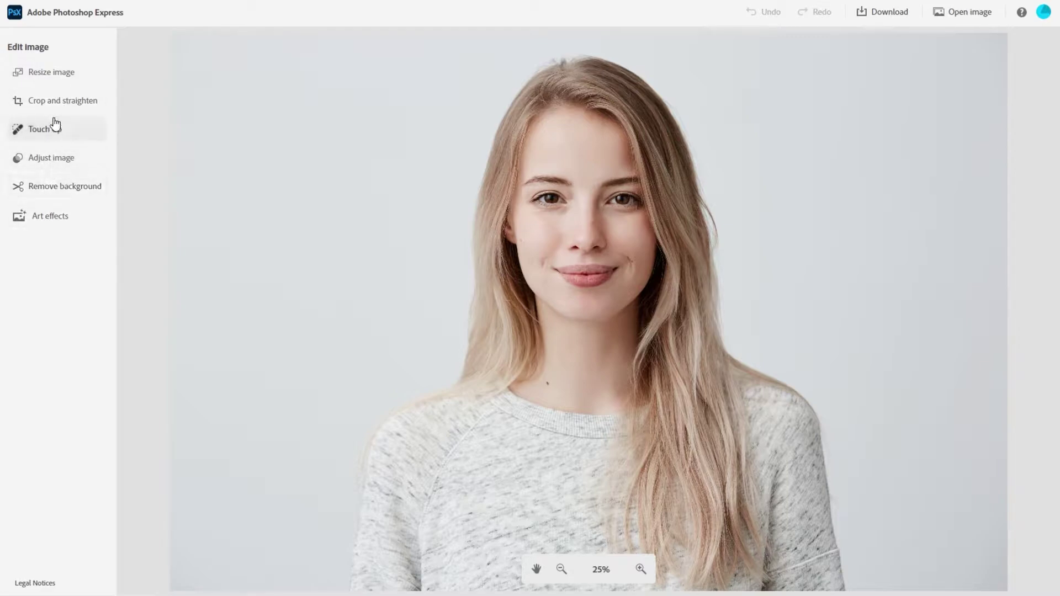
- Start resizing the portrait photo and set its height to 1080 px with the proportions locked
{"action": "left_click", "coordinate": [84, 77]}
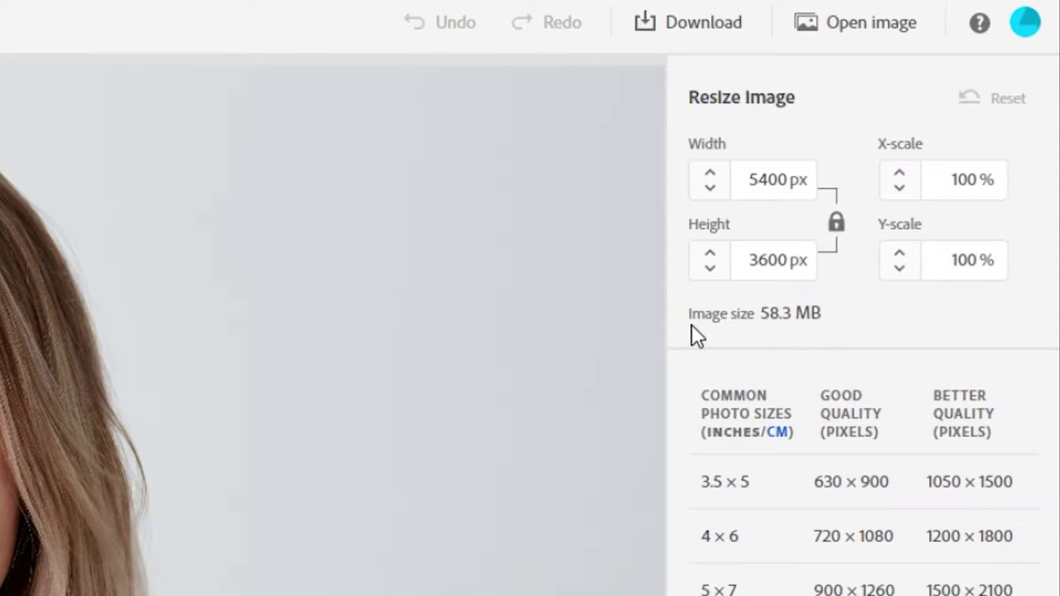
{"action": "left_click_drag", "start_coordinate": [696, 314], "coordinate": [840, 319]}
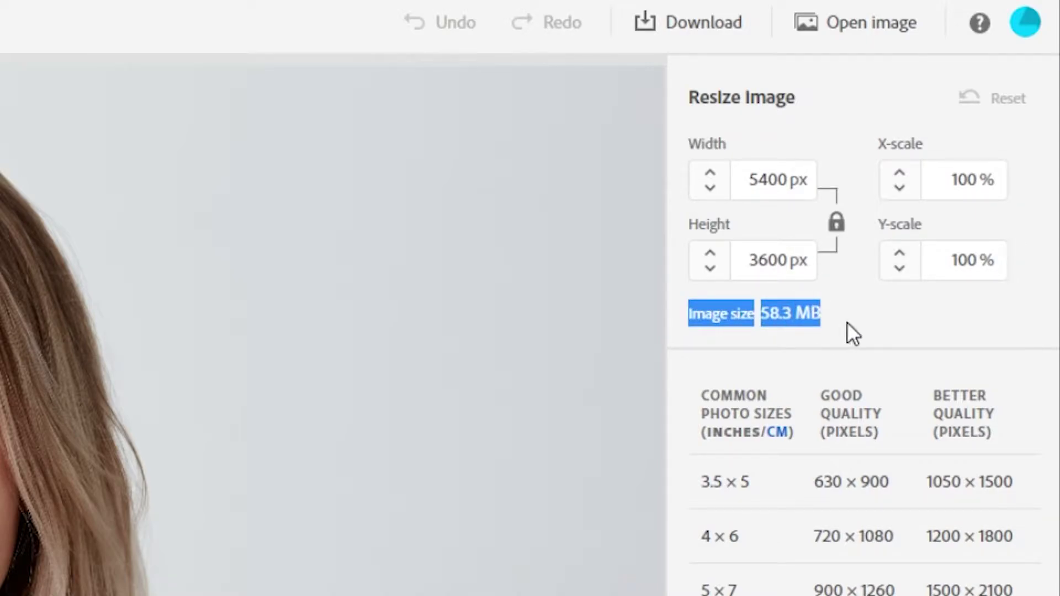
{"action": "left_click", "coordinate": [851, 323]}
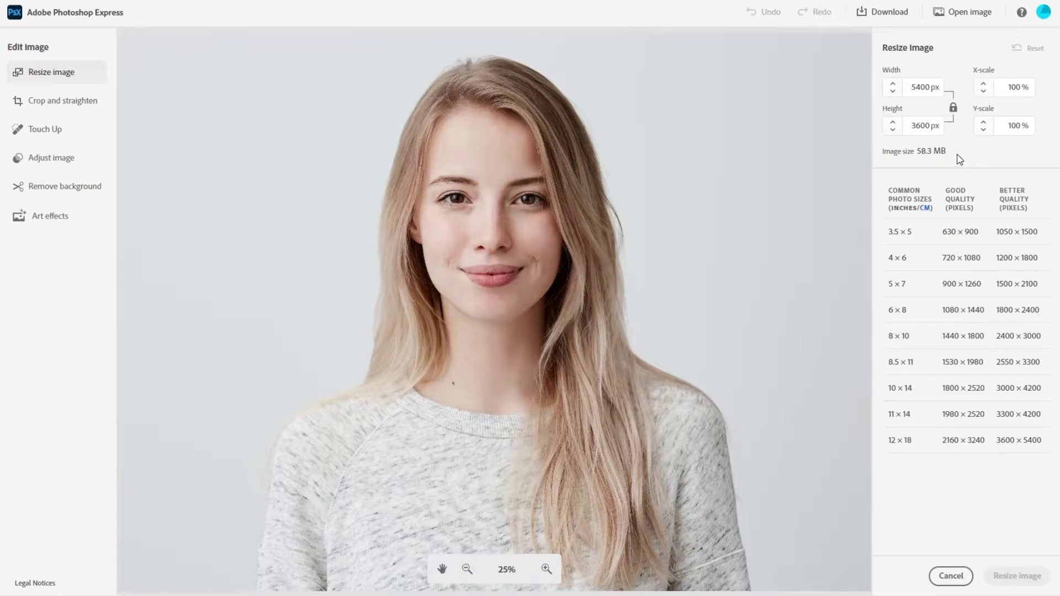
{"action": "double_click", "coordinate": [924, 126]}
{"action": "key", "text": "BackSpace"}
{"action": "key", "text": "Return"}
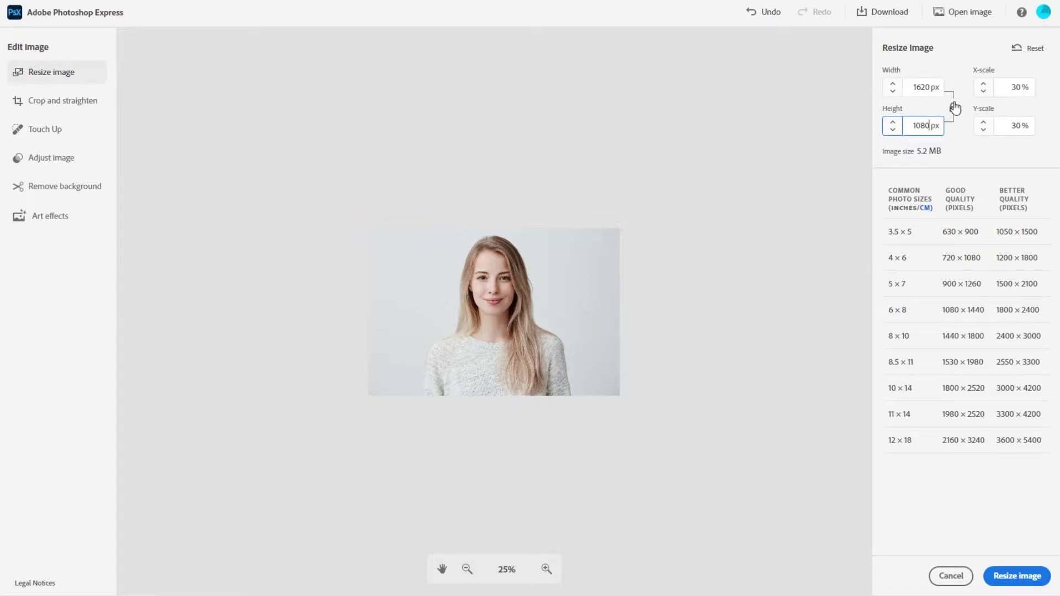
{"action": "left_click_drag", "start_coordinate": [944, 153], "coordinate": [887, 151]}
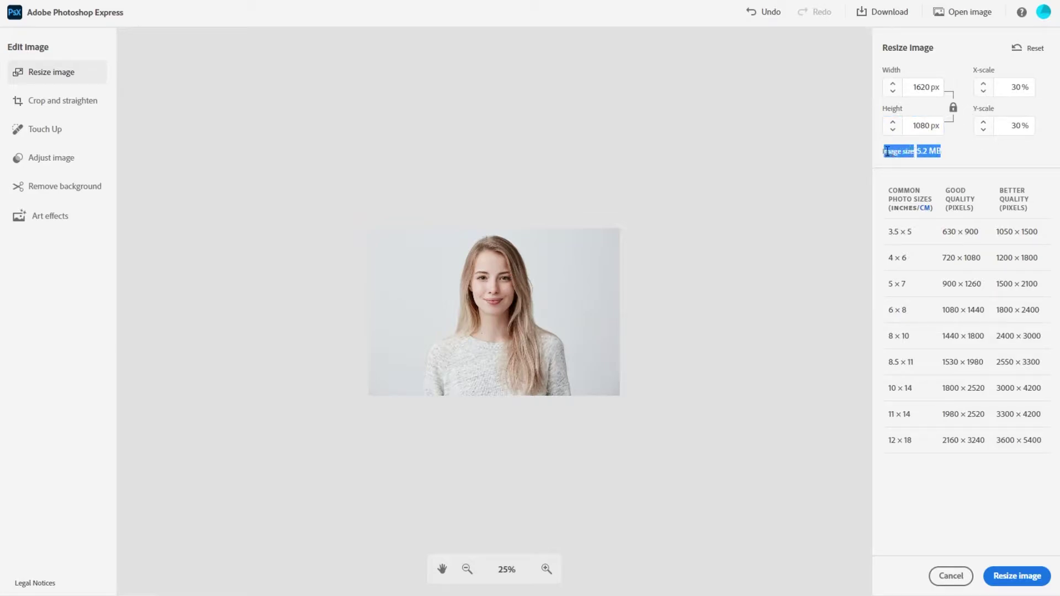
{"action": "left_click", "coordinate": [948, 158]}
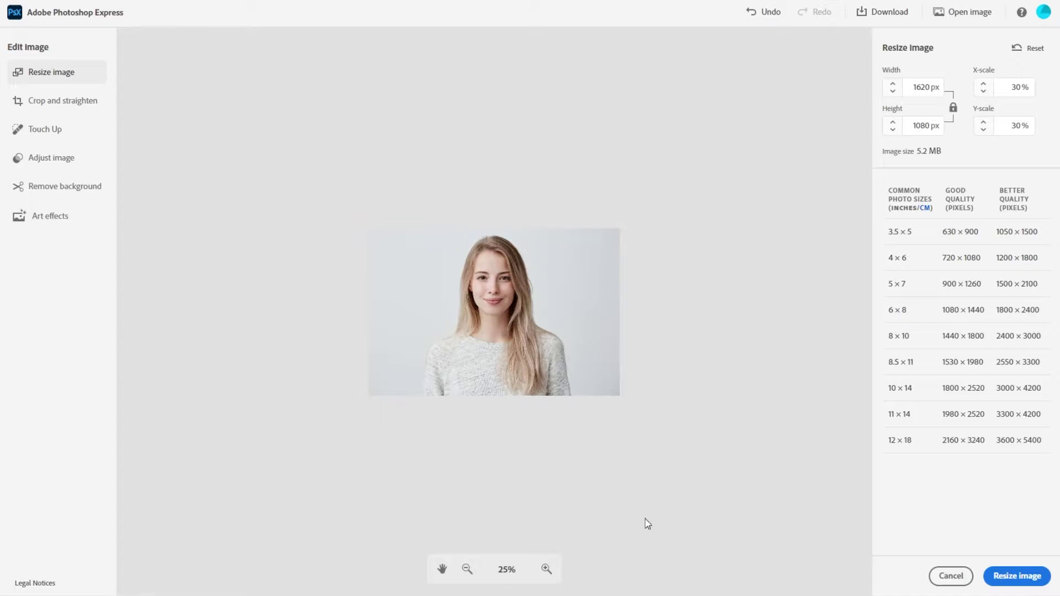
- Examine the resized portrait preview at zoom levels up to 150% and around the head, ending at 67%
{"action": "left_click", "coordinate": [546, 570]}
{"action": "left_click", "coordinate": [546, 569]}
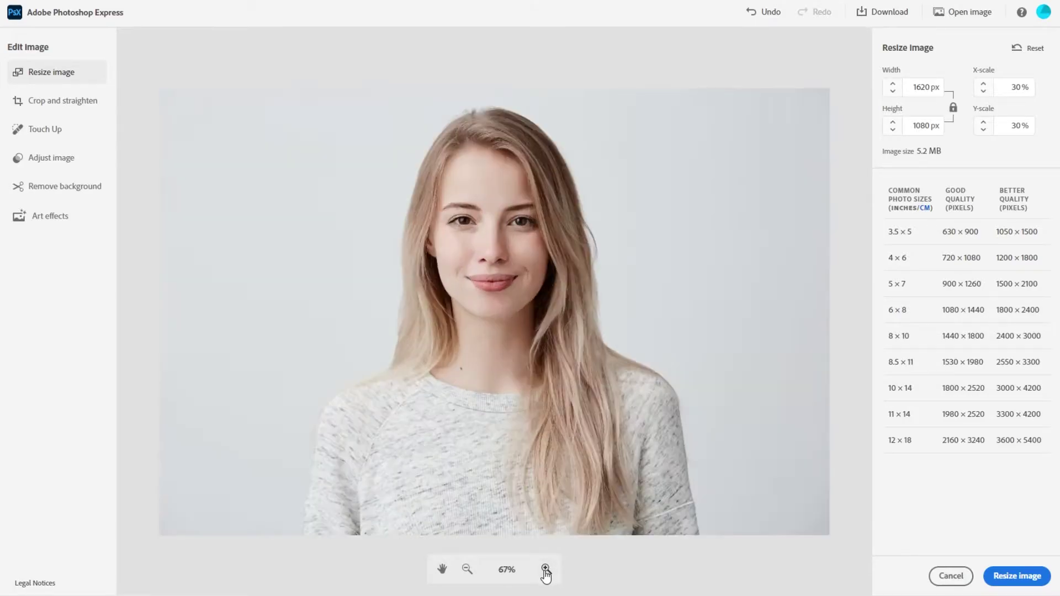
{"action": "left_click", "coordinate": [545, 570]}
{"action": "left_click", "coordinate": [546, 570]}
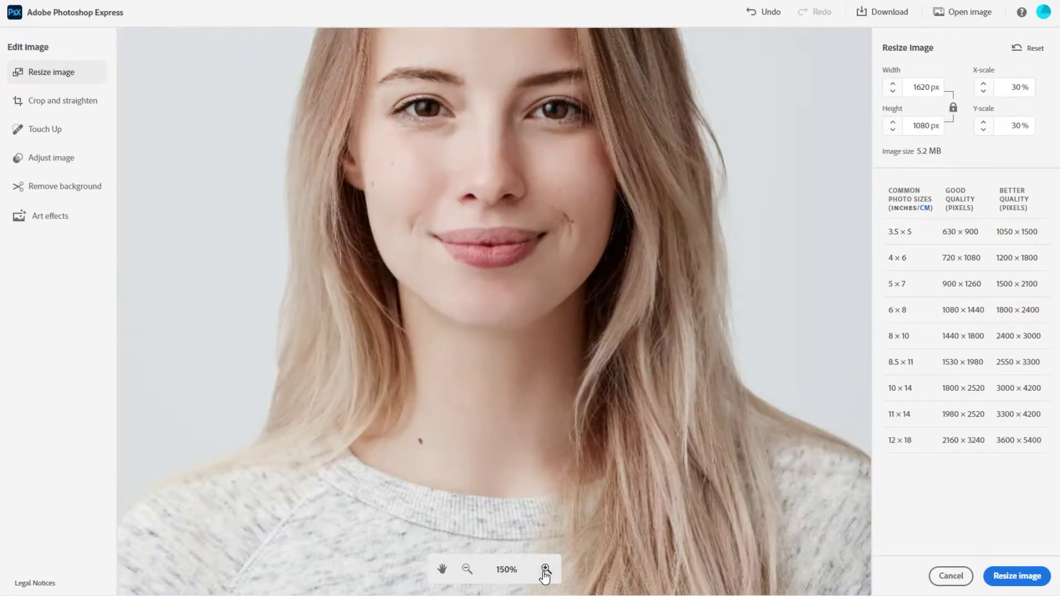
{"action": "left_click", "coordinate": [467, 570]}
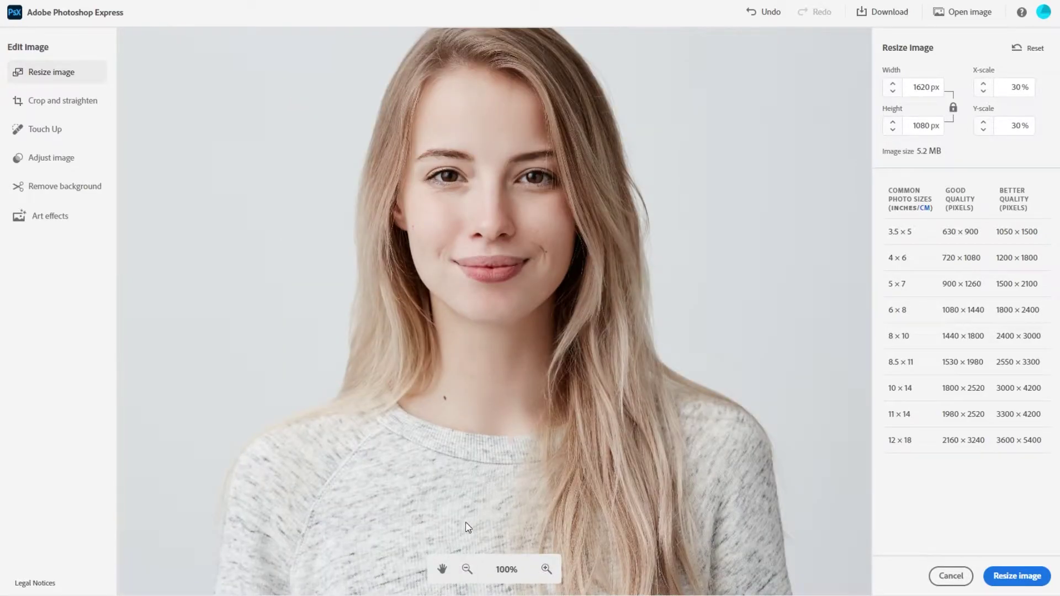
{"action": "left_click", "coordinate": [442, 572]}
{"action": "left_click_drag", "start_coordinate": [501, 514], "coordinate": [503, 560]}
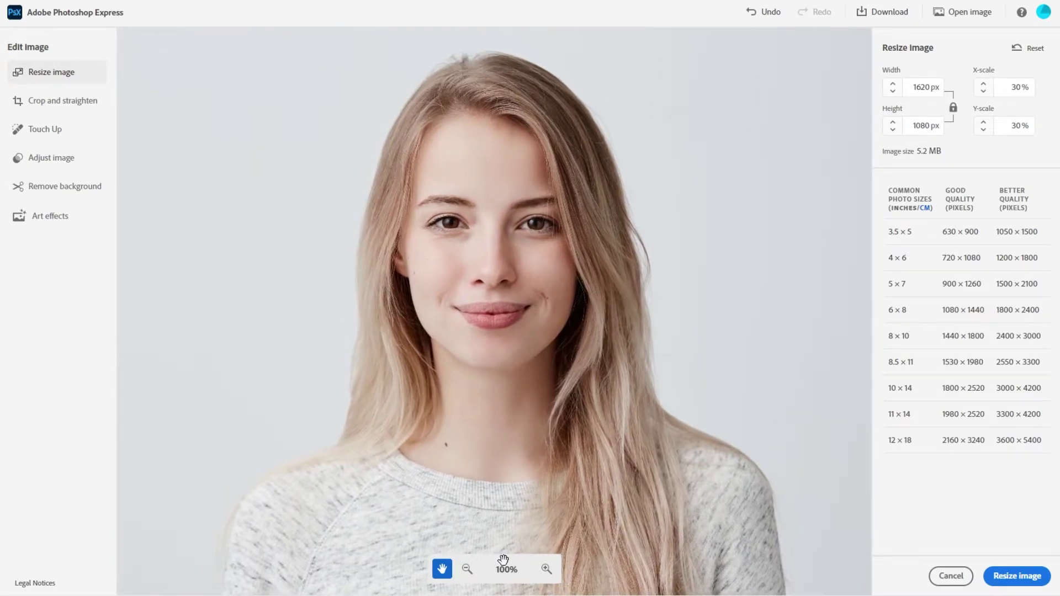
{"action": "left_click", "coordinate": [442, 569]}
{"action": "left_click", "coordinate": [467, 569]}
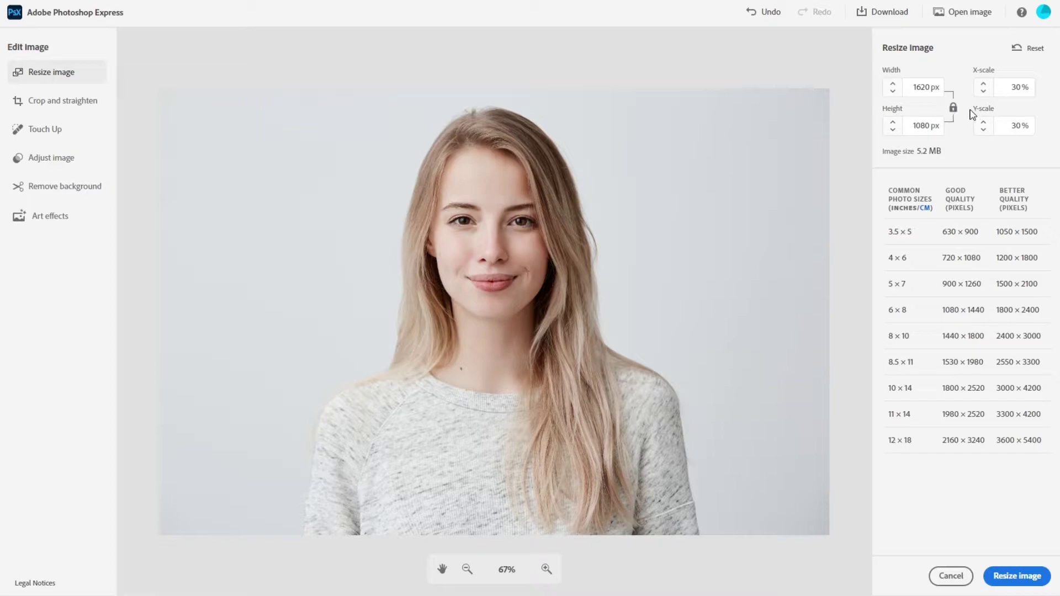
- Unlock the photo's proportions and set only its height to 540 px
{"action": "left_click", "coordinate": [953, 109]}
{"action": "left_click", "coordinate": [893, 130]}
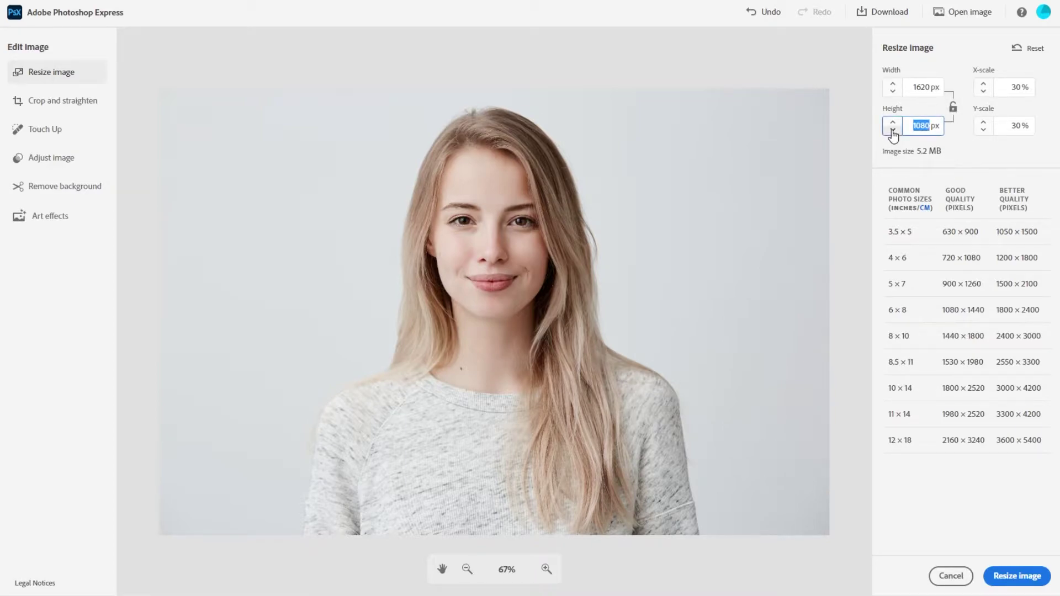
{"action": "left_click", "coordinate": [892, 131]}
{"action": "left_click", "coordinate": [892, 122]}
{"action": "left_click", "coordinate": [893, 122]}
{"action": "double_click", "coordinate": [921, 127]}
{"action": "left_click", "coordinate": [894, 131]}
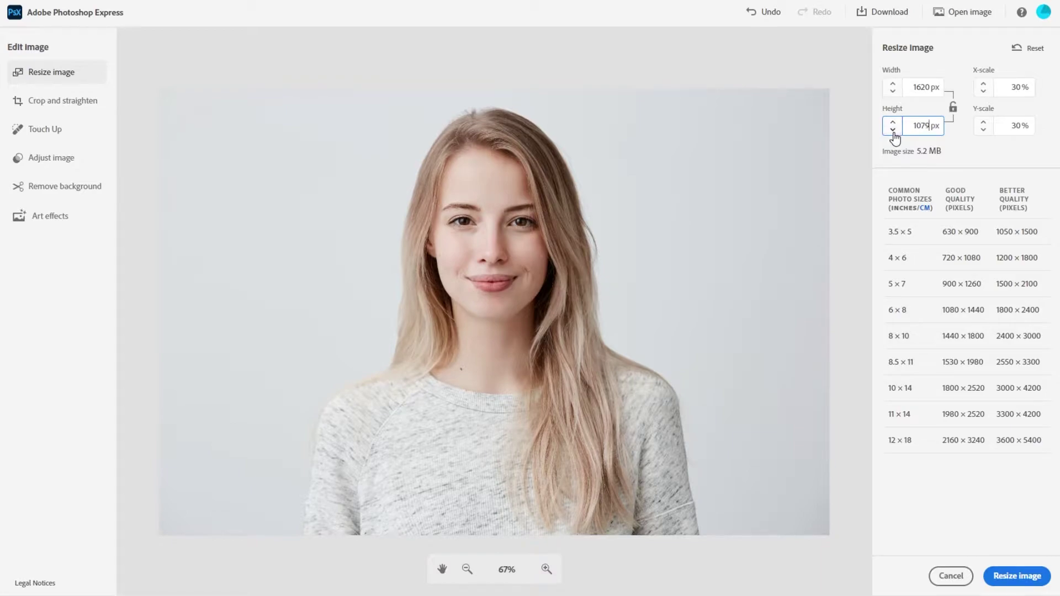
{"action": "left_click", "coordinate": [893, 121]}
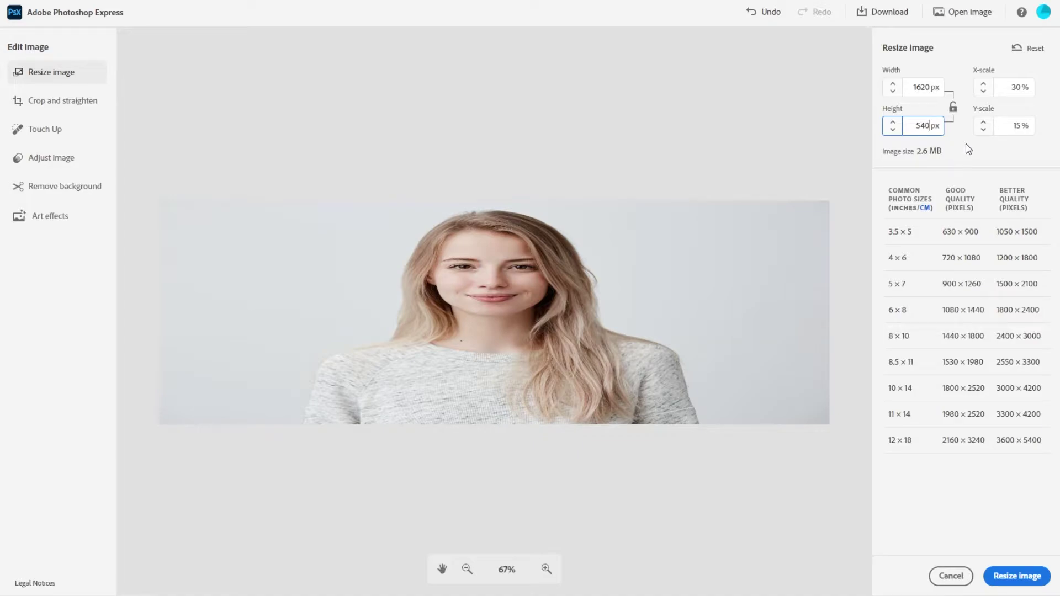
- Try undo, redo and reset on the height change, returning the photo to 1620 × 1080 px
{"action": "left_click", "coordinate": [765, 14]}
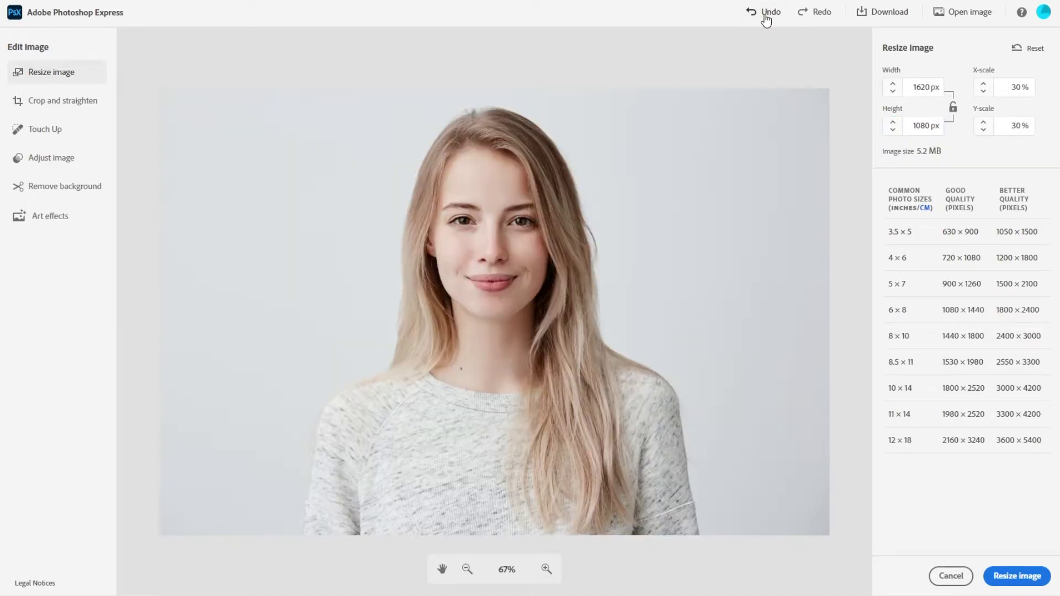
{"action": "left_click", "coordinate": [814, 17]}
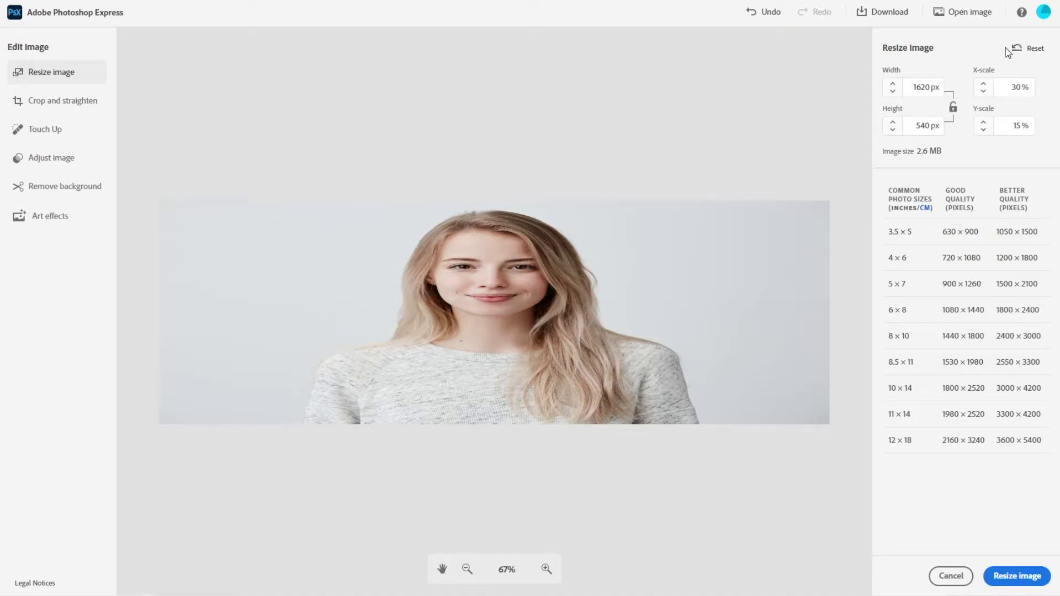
{"action": "left_click", "coordinate": [1034, 53]}
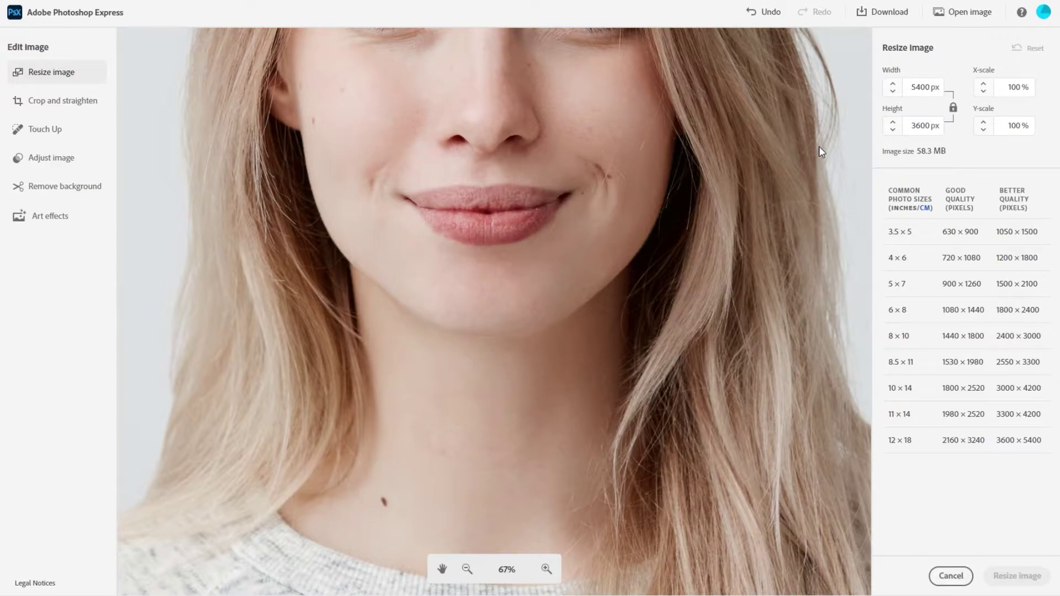
{"action": "left_click", "coordinate": [764, 22]}
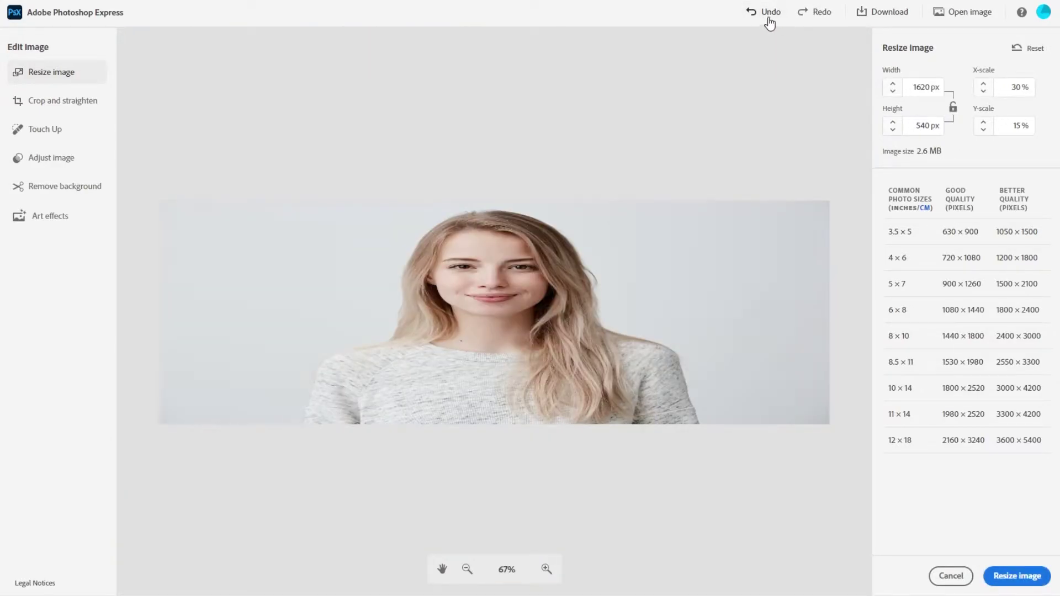
{"action": "left_click", "coordinate": [767, 21]}
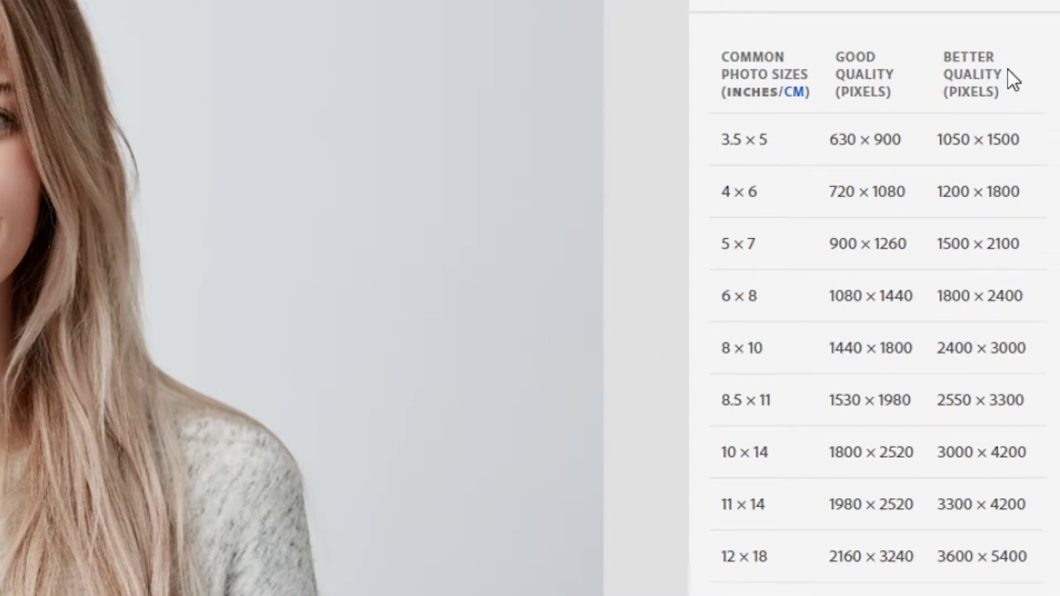
- View the common photo sizes table in centimetres and switch it back to inches
{"action": "left_click", "coordinate": [789, 95]}
{"action": "left_click", "coordinate": [750, 95]}
{"action": "left_click", "coordinate": [793, 98]}
{"action": "left_click", "coordinate": [760, 95]}
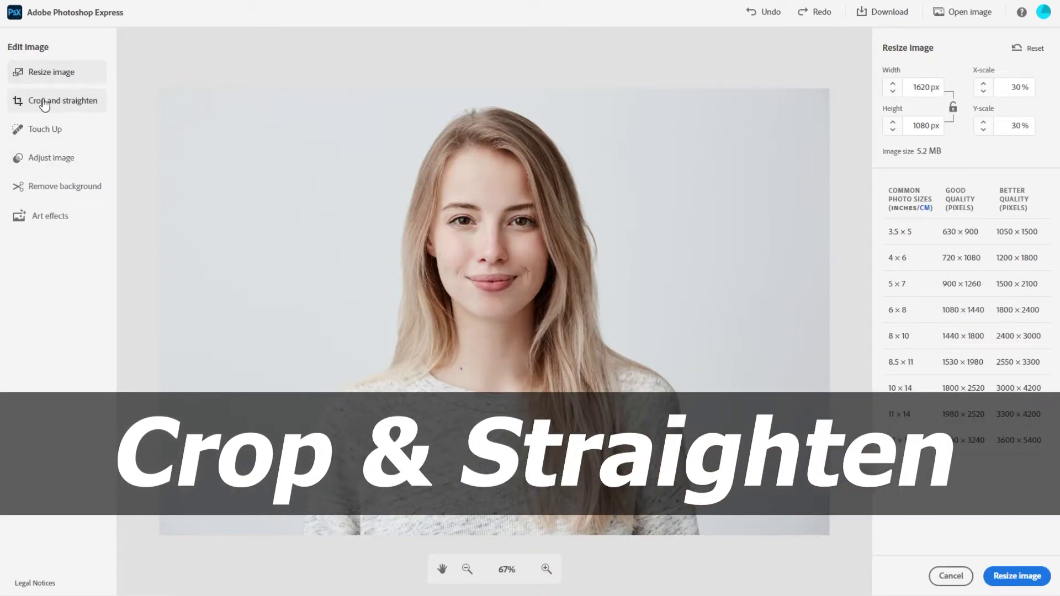
- Switch to cropping and straightening, applying the resize edits to the image
{"action": "left_click", "coordinate": [102, 102]}
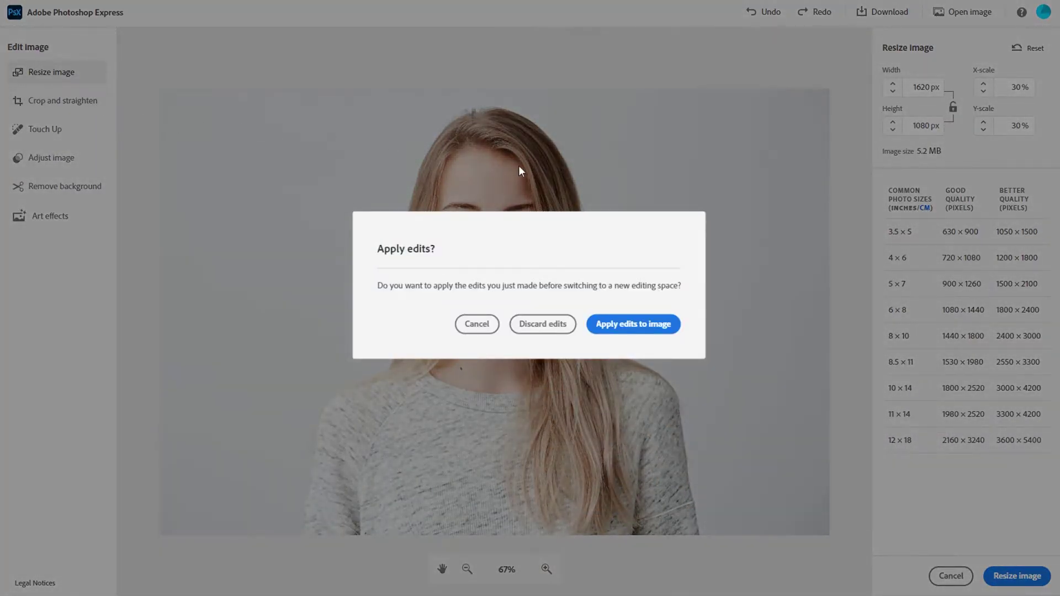
{"action": "left_click", "coordinate": [638, 327]}
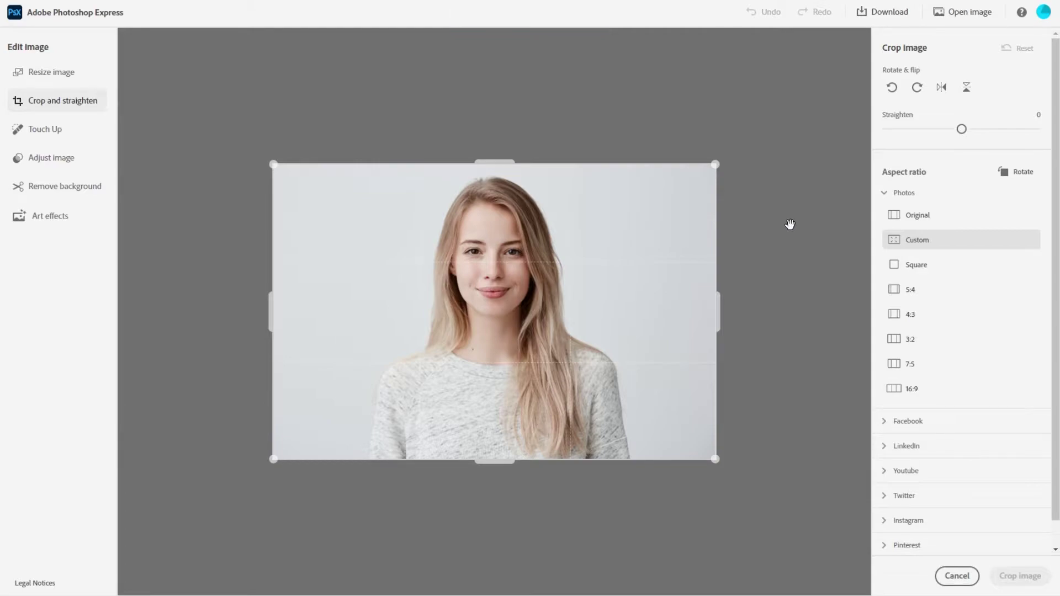
- Try rotating the portrait counterclockwise and clockwise, bringing it back to upright
{"action": "left_click", "coordinate": [893, 88]}
{"action": "left_click", "coordinate": [916, 88]}
{"action": "left_click", "coordinate": [893, 89]}
{"action": "left_click", "coordinate": [893, 88]}
{"action": "left_click", "coordinate": [916, 89]}
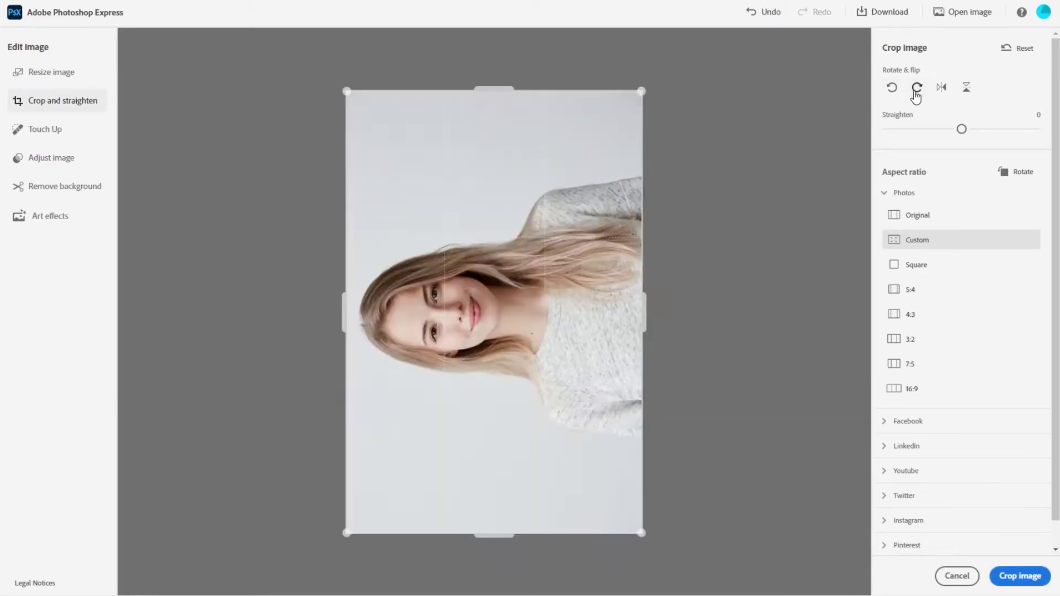
{"action": "left_click", "coordinate": [916, 91]}
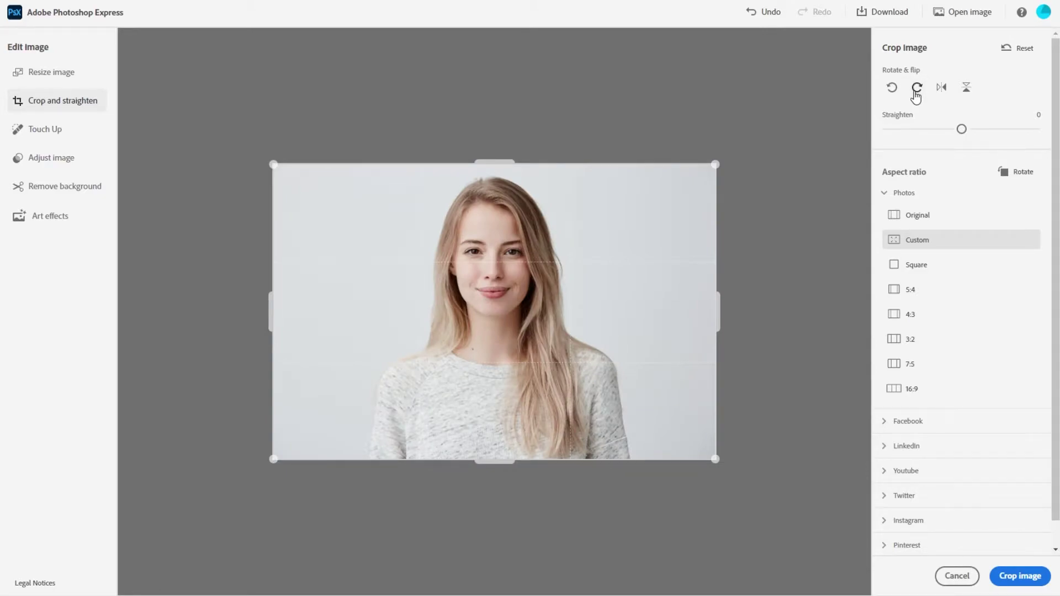
- Flip the portrait horizontally and try a vertical flip, turning it back upright
{"action": "left_click", "coordinate": [941, 89]}
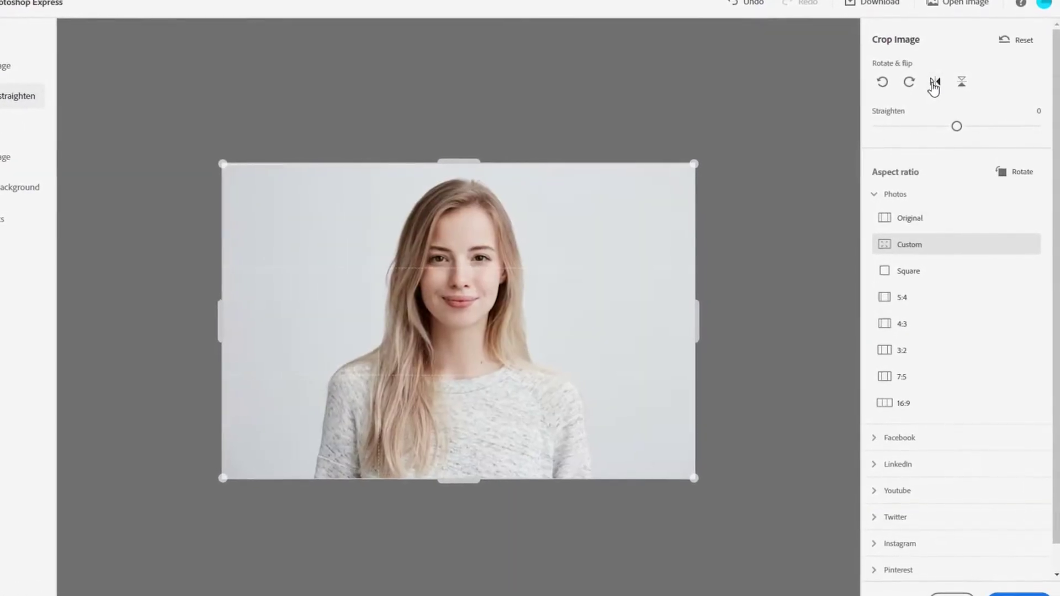
{"action": "left_click", "coordinate": [962, 85]}
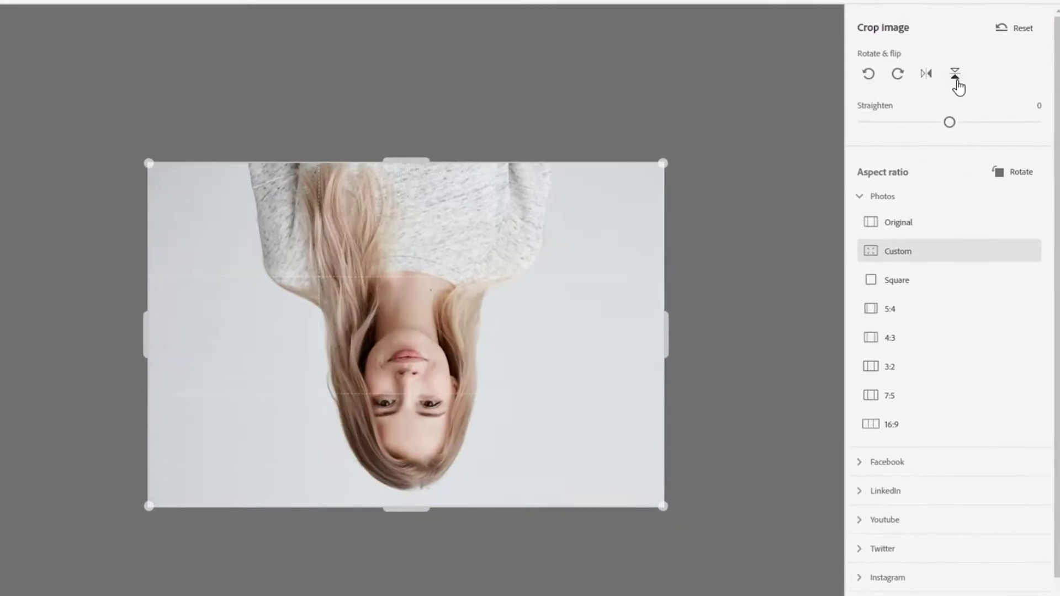
{"action": "left_click", "coordinate": [957, 82]}
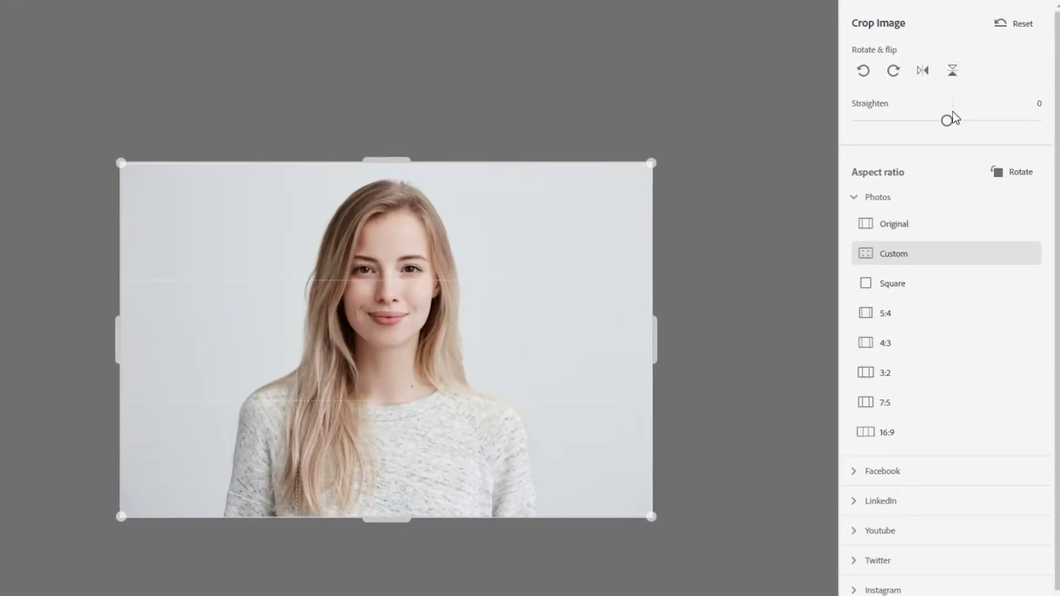
- Try the straighten adjustment, then reset the crop edits and flip the portrait horizontally
{"action": "mouse_move", "coordinate": [947, 121]}
{"action": "left_mouse_down"}
{"action": "mouse_move", "coordinate": [890, 121]}
{"action": "mouse_move", "coordinate": [1038, 120]}
{"action": "mouse_move", "coordinate": [880, 128]}
{"action": "mouse_move", "coordinate": [994, 131]}
{"action": "mouse_move", "coordinate": [948, 131]}
{"action": "left_mouse_up"}
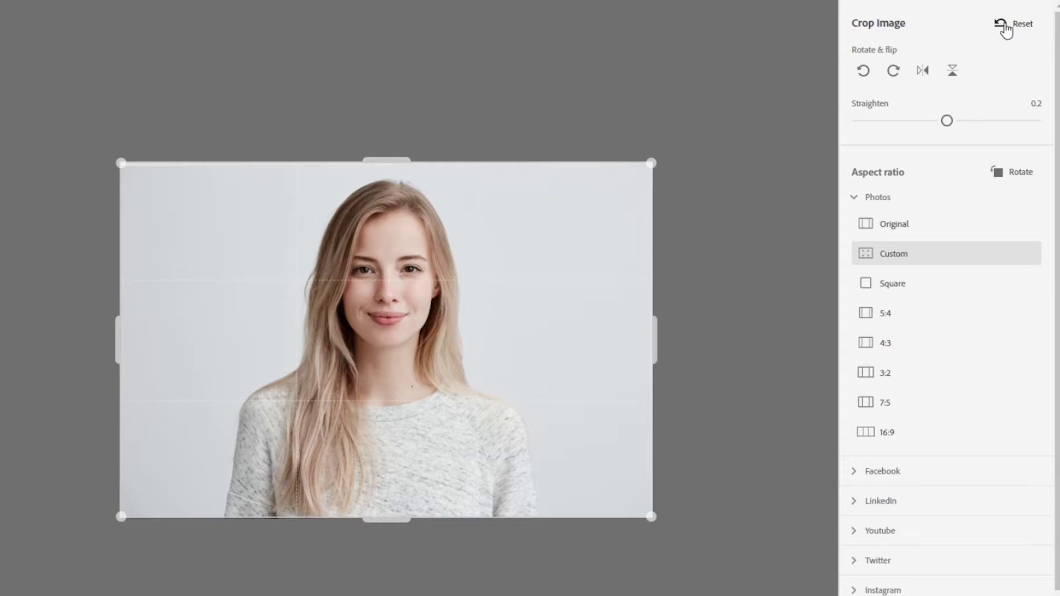
{"action": "left_click", "coordinate": [1020, 29]}
{"action": "left_click", "coordinate": [923, 70]}
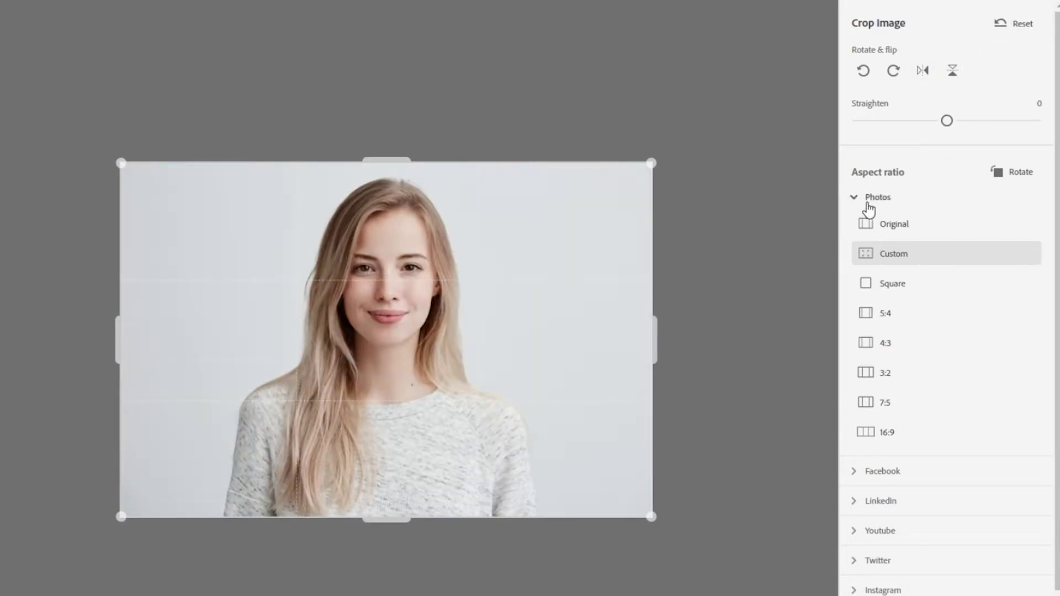
- Collapse the photo ratio presets and try rotating the crop frame between landscape and portrait, ending on landscape
{"action": "left_click", "coordinate": [850, 204]}
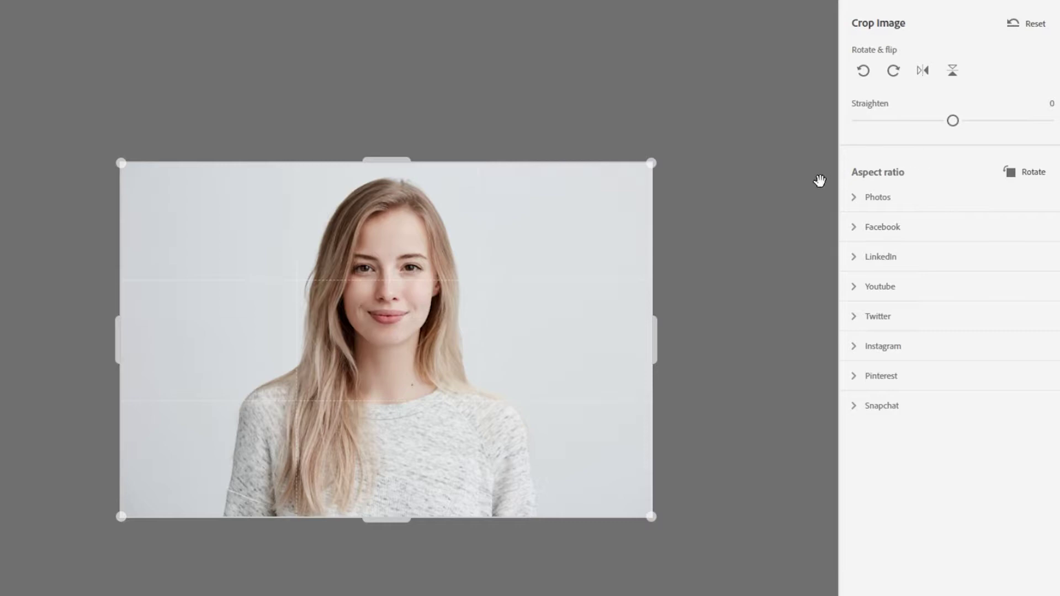
{"action": "left_click", "coordinate": [1016, 176]}
{"action": "left_click", "coordinate": [1019, 176]}
{"action": "left_click", "coordinate": [1040, 176]}
{"action": "left_click", "coordinate": [1051, 177]}
{"action": "left_click", "coordinate": [1051, 178]}
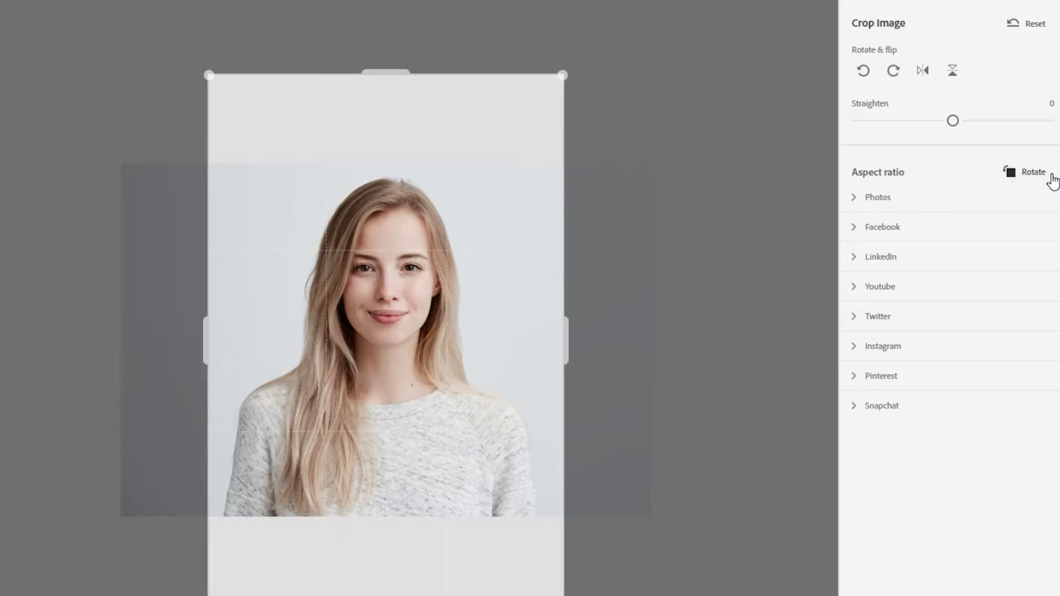
{"action": "left_click", "coordinate": [1051, 178]}
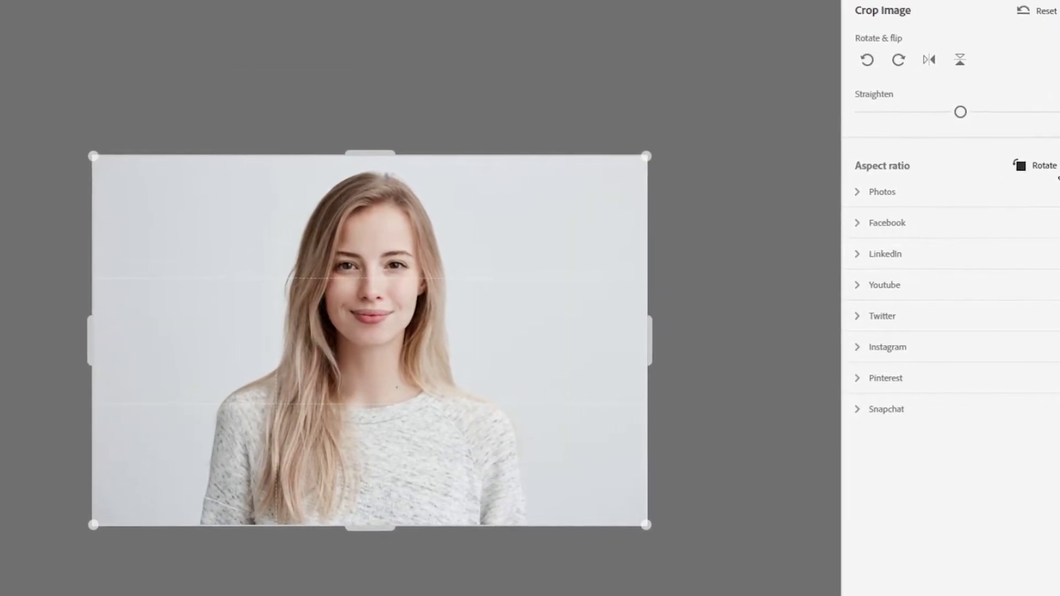
- Look through the aspect ratio presets for Photos, Facebook, LinkedIn, Youtube, Twitter and Instagram
{"action": "left_click", "coordinate": [862, 190]}
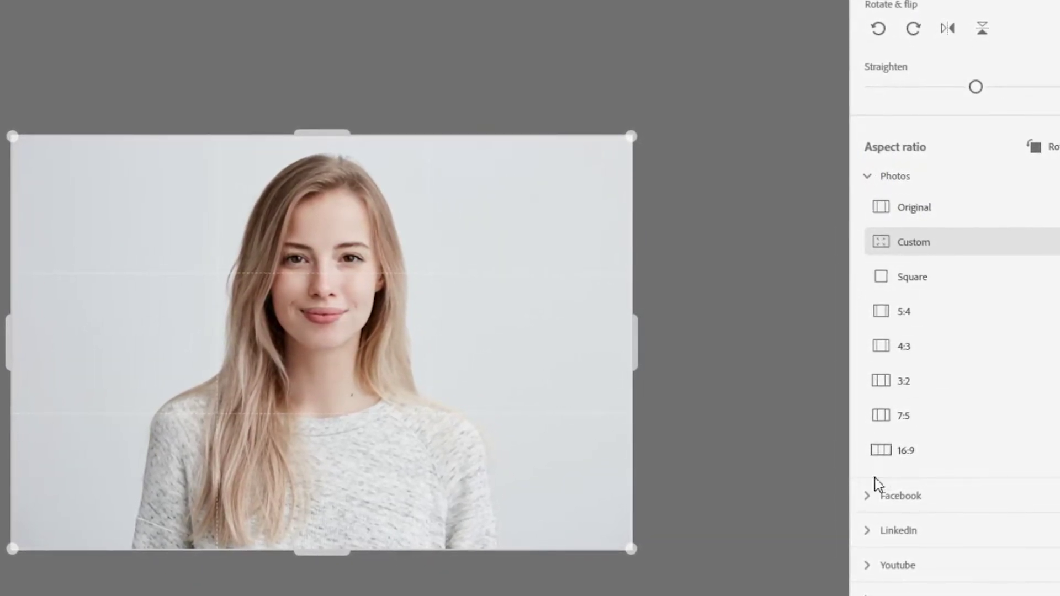
{"action": "left_click", "coordinate": [869, 499]}
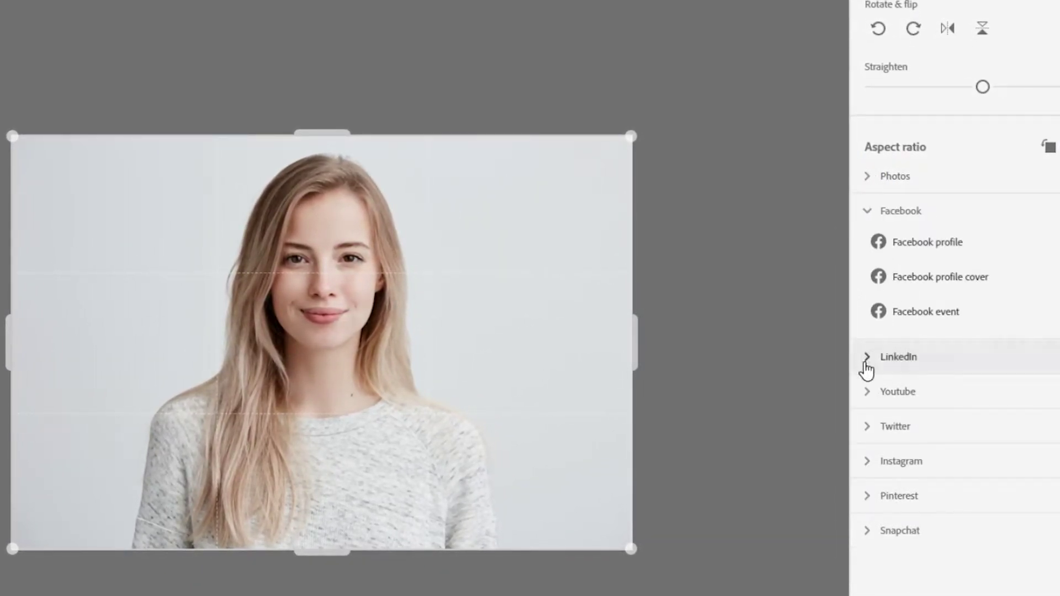
{"action": "left_click", "coordinate": [865, 367]}
{"action": "left_click", "coordinate": [865, 367]}
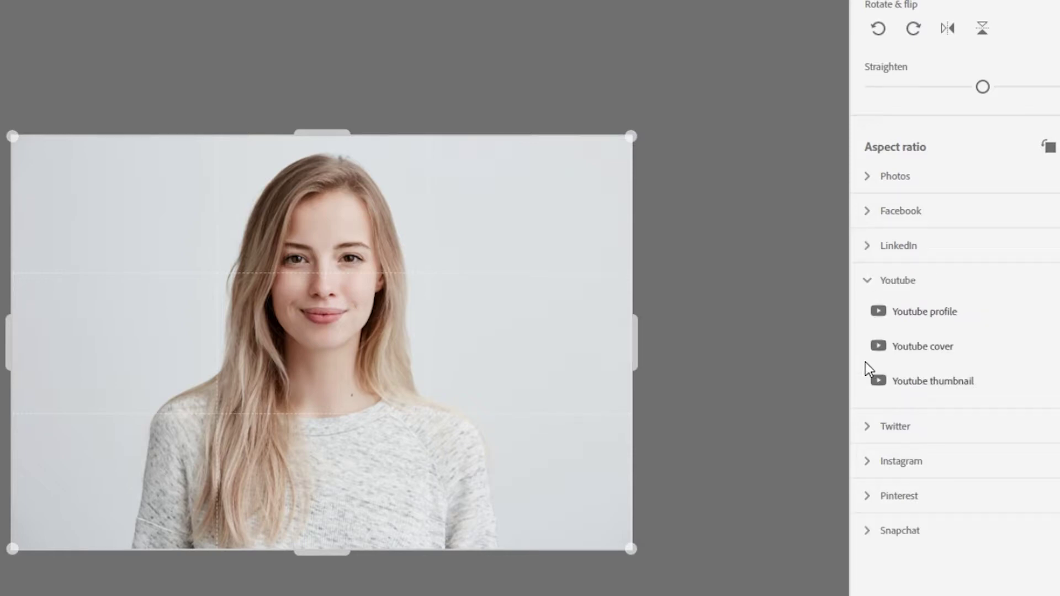
{"action": "left_click", "coordinate": [868, 426]}
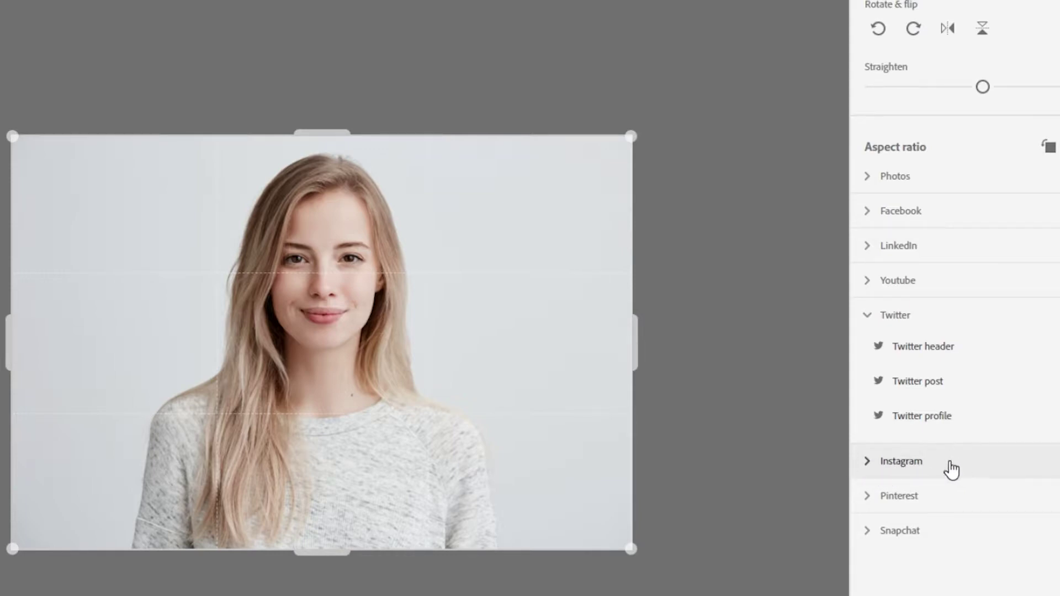
{"action": "left_click", "coordinate": [965, 467]}
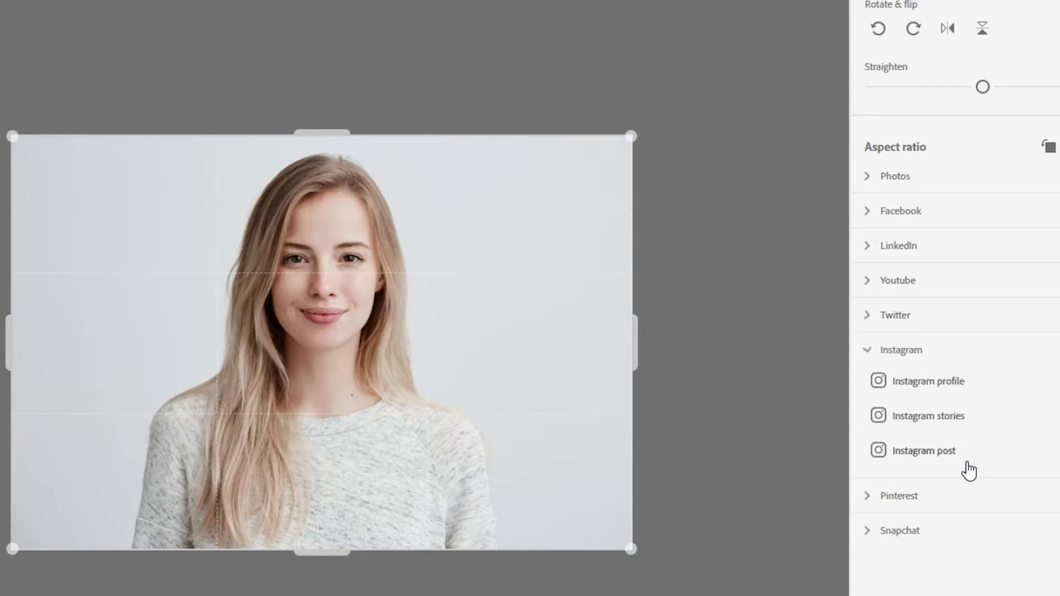
- Try the Instagram profile, Instagram stories and Instagram post crop ratios on the portrait
{"action": "left_click", "coordinate": [973, 387]}
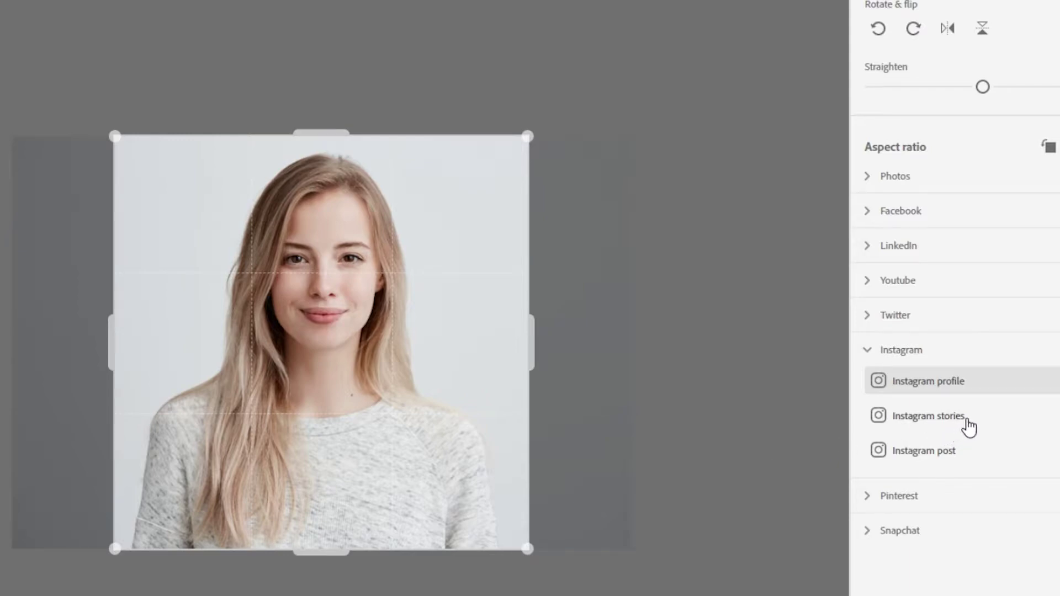
{"action": "left_click", "coordinate": [972, 426]}
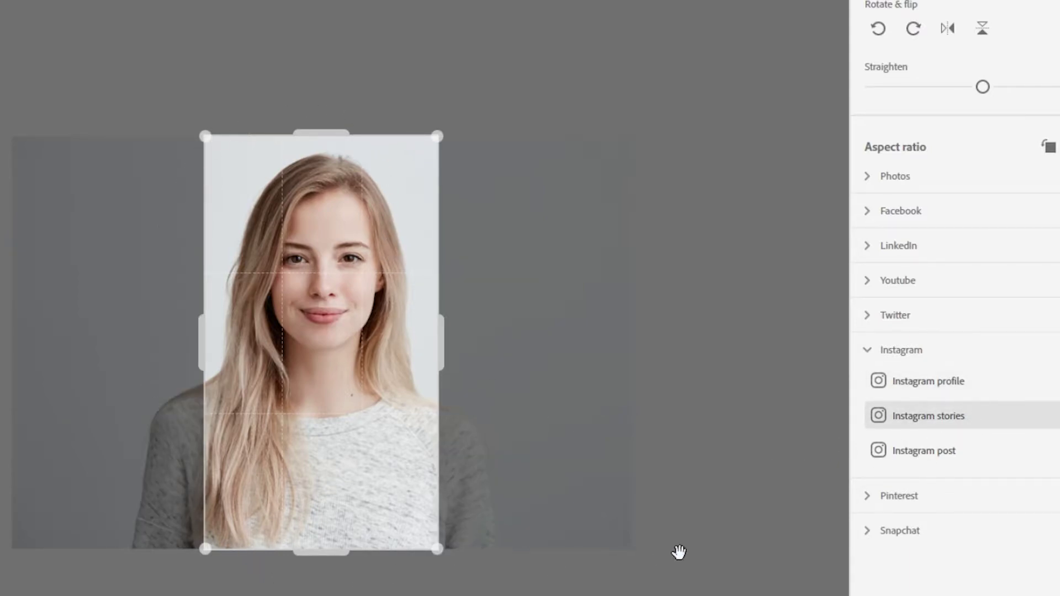
{"action": "left_click", "coordinate": [972, 459]}
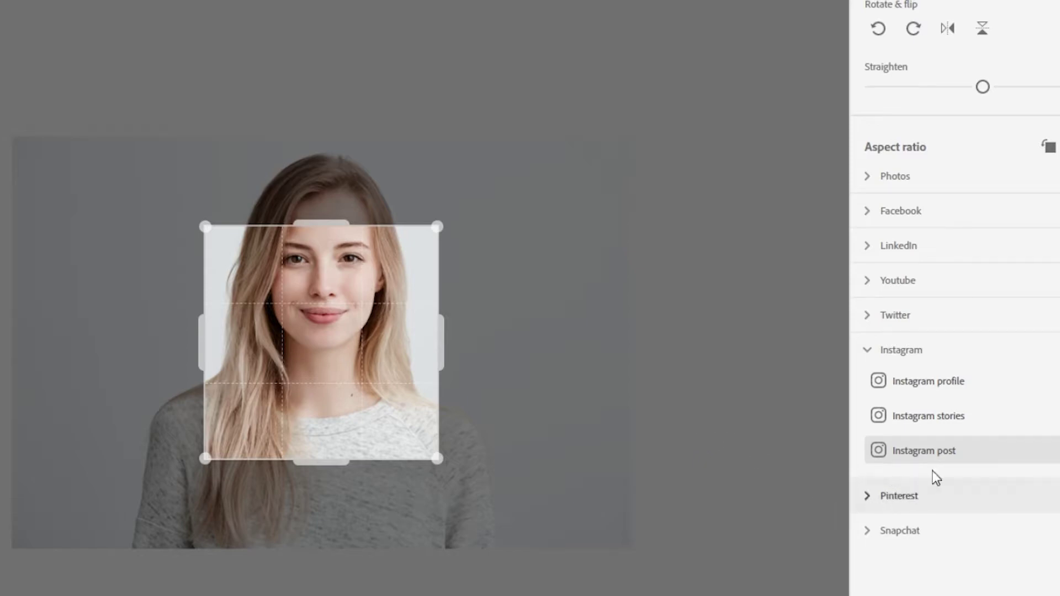
- Alternate repeatedly between the Instagram crop presets to shrink the crop frame, ending on Instagram profile
{"action": "left_click", "coordinate": [944, 422]}
{"action": "left_click", "coordinate": [945, 387]}
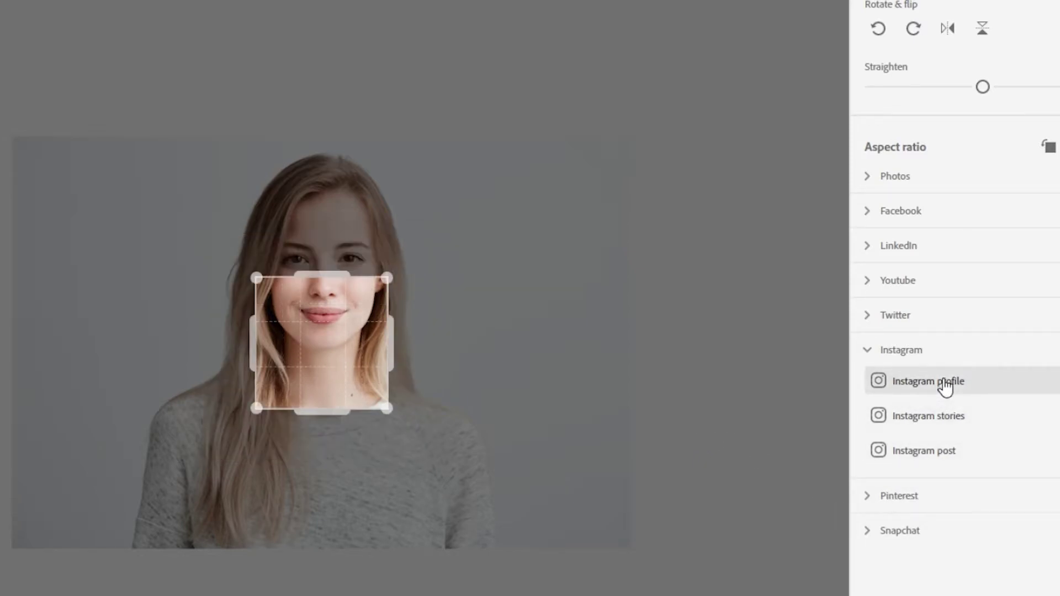
{"action": "left_click", "coordinate": [937, 421]}
{"action": "left_click", "coordinate": [927, 458]}
{"action": "left_click", "coordinate": [927, 425]}
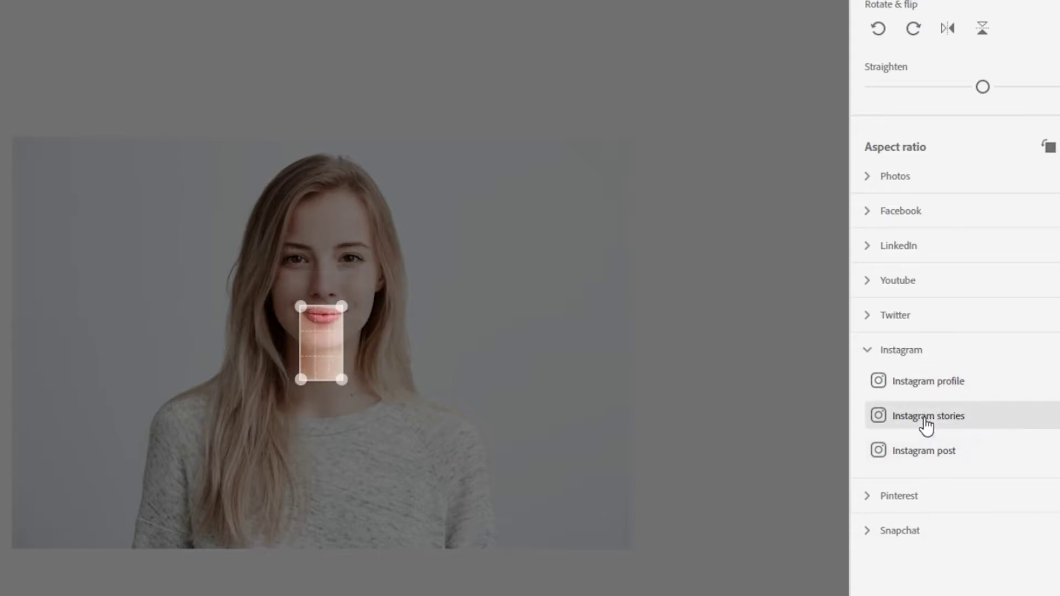
{"action": "left_click", "coordinate": [930, 393]}
{"action": "left_click", "coordinate": [927, 424]}
{"action": "left_click", "coordinate": [928, 452]}
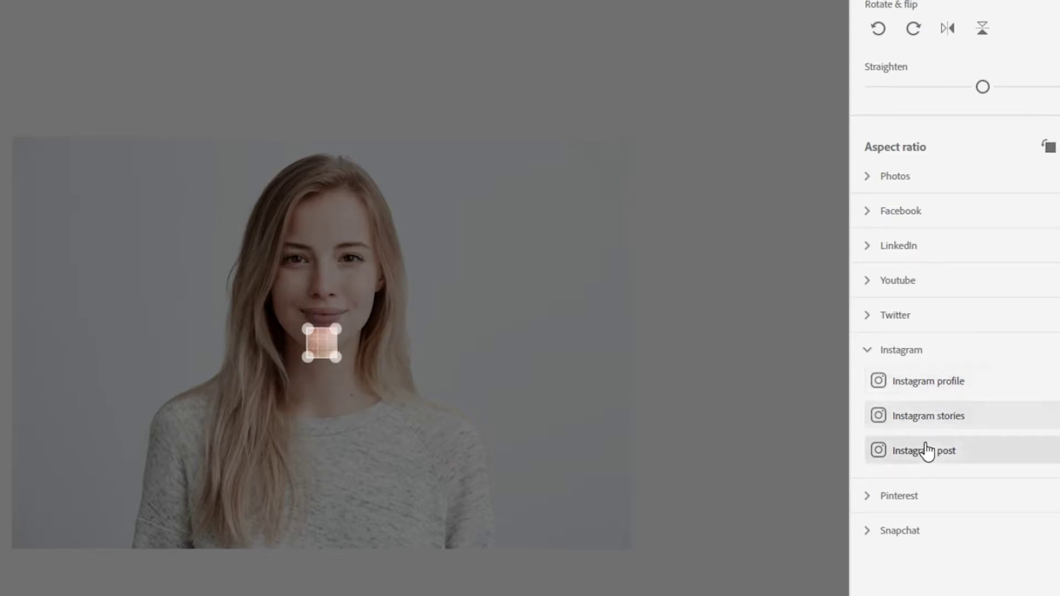
{"action": "left_click", "coordinate": [924, 395]}
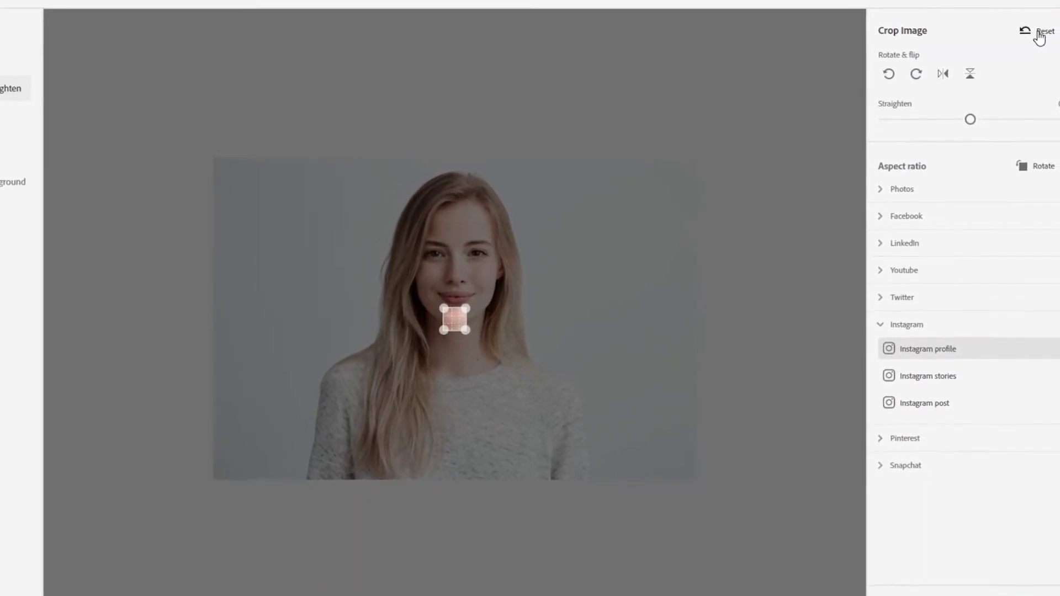
- Reset all crop edits and flip the portrait horizontally
{"action": "left_click", "coordinate": [1030, 51]}
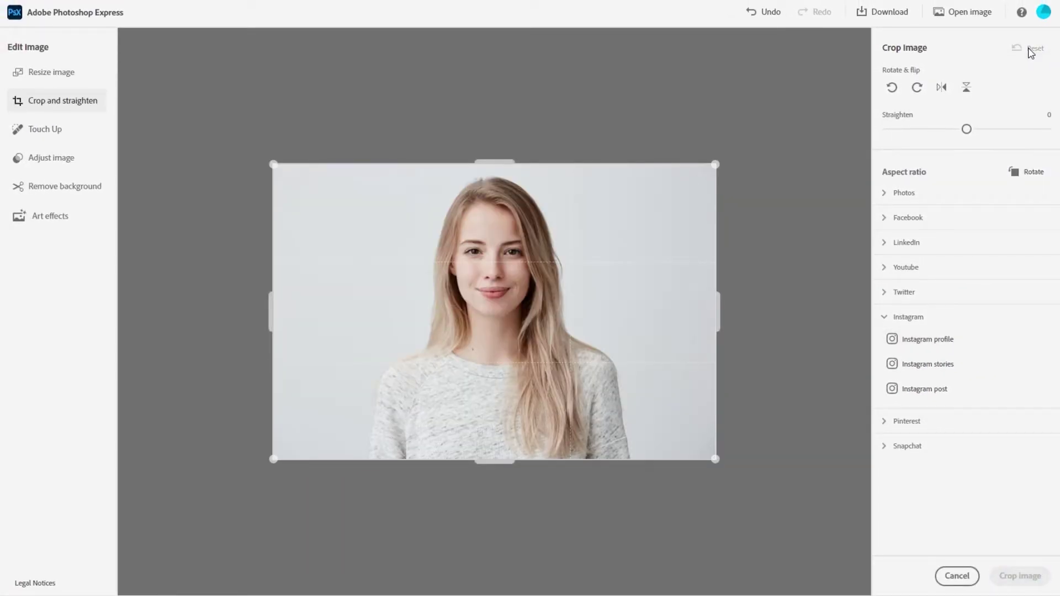
{"action": "left_click", "coordinate": [942, 88]}
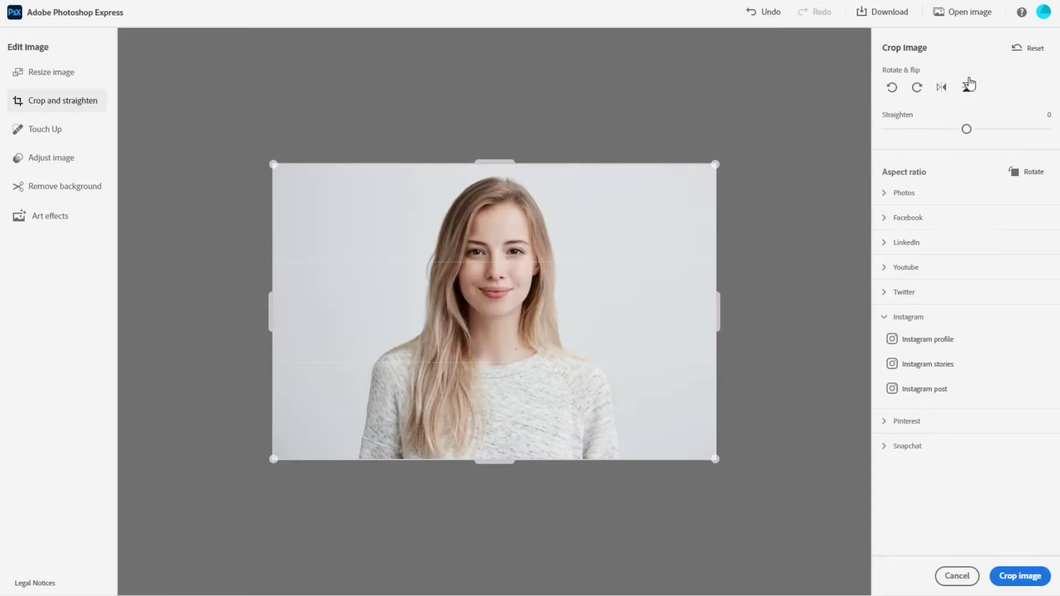
- Crop the portrait to the Instagram profile ratio, tightening and repositioning the frame around the head, and apply the crop
{"action": "left_click", "coordinate": [934, 346]}
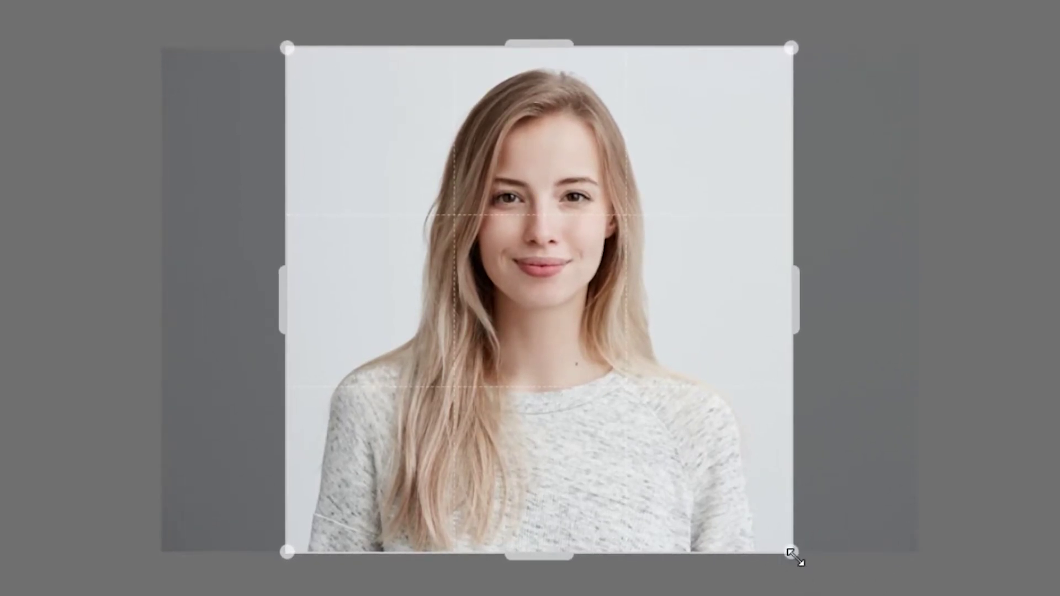
{"action": "left_click_drag", "start_coordinate": [795, 558], "coordinate": [714, 490]}
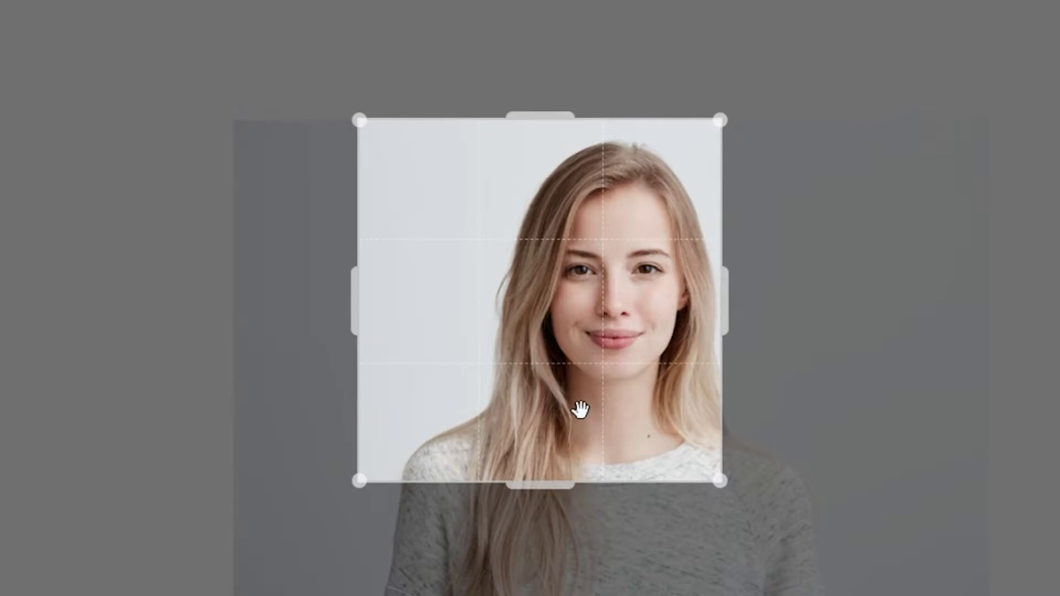
{"action": "mouse_move", "coordinate": [361, 489]}
{"action": "left_mouse_down"}
{"action": "mouse_move", "coordinate": [390, 449]}
{"action": "mouse_move", "coordinate": [356, 479]}
{"action": "left_mouse_up"}
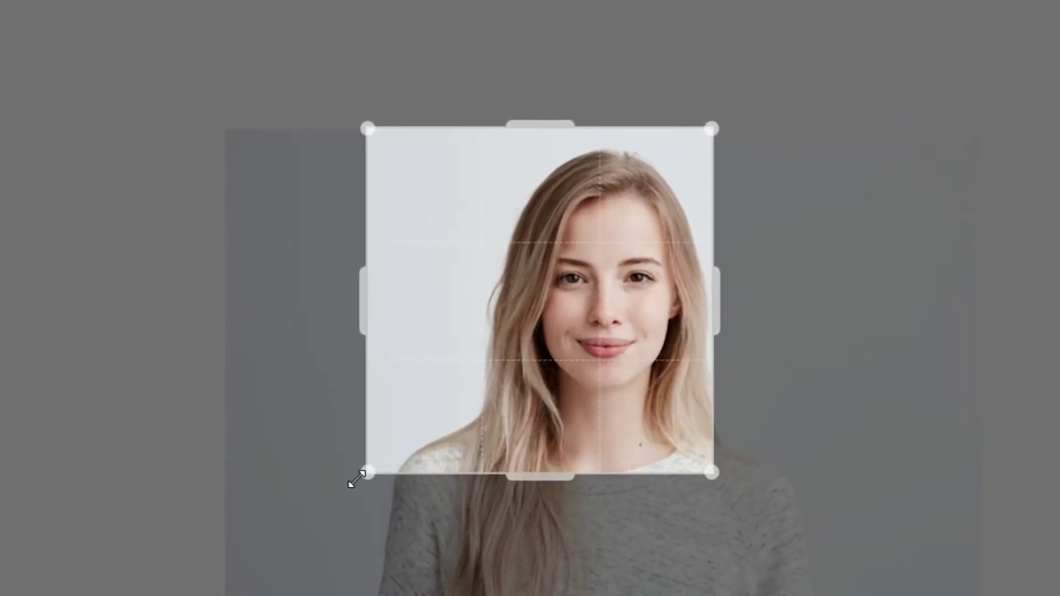
{"action": "left_click_drag", "start_coordinate": [484, 409], "coordinate": [432, 410]}
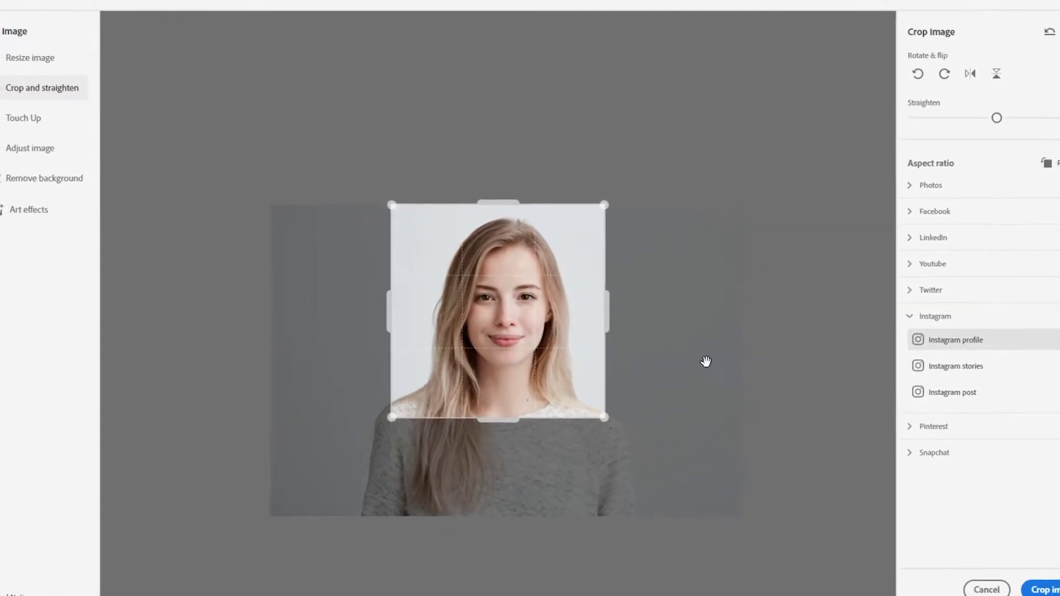
{"action": "left_click", "coordinate": [1022, 577]}
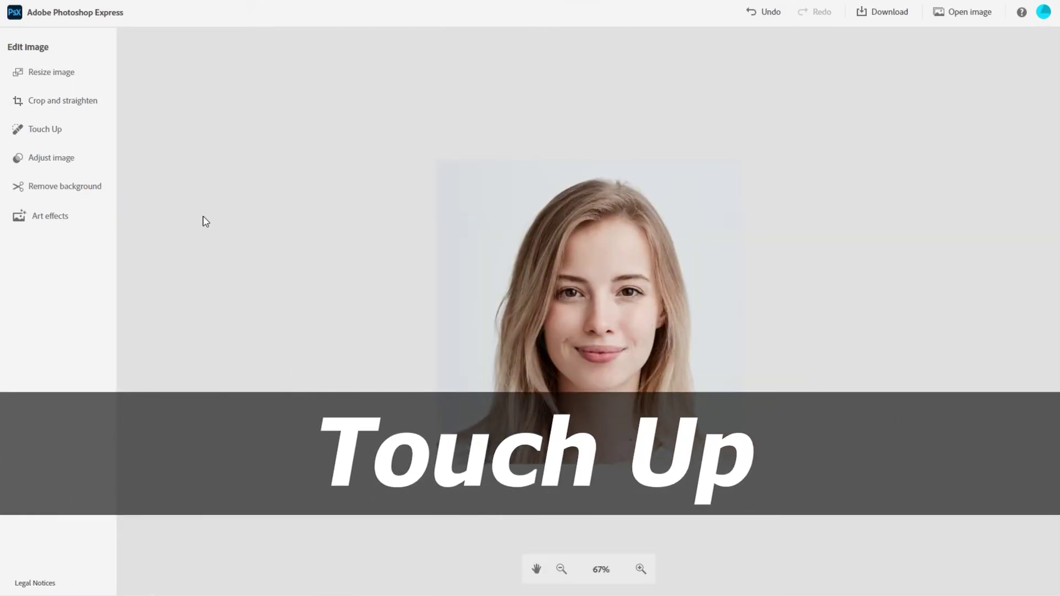
- Start Touch Up and try larger and smaller brush sizes, ending on size 20
{"action": "left_click", "coordinate": [92, 136]}
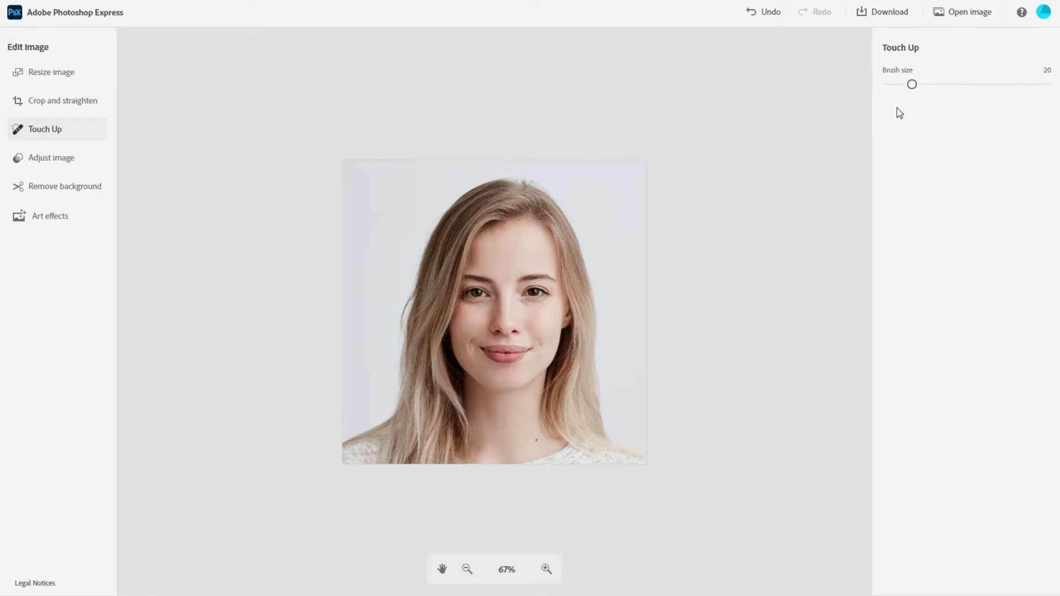
{"action": "left_click_drag", "start_coordinate": [910, 85], "coordinate": [1046, 84]}
{"action": "left_click_drag", "start_coordinate": [1047, 85], "coordinate": [902, 96]}
{"action": "key", "text": "bracketright"}
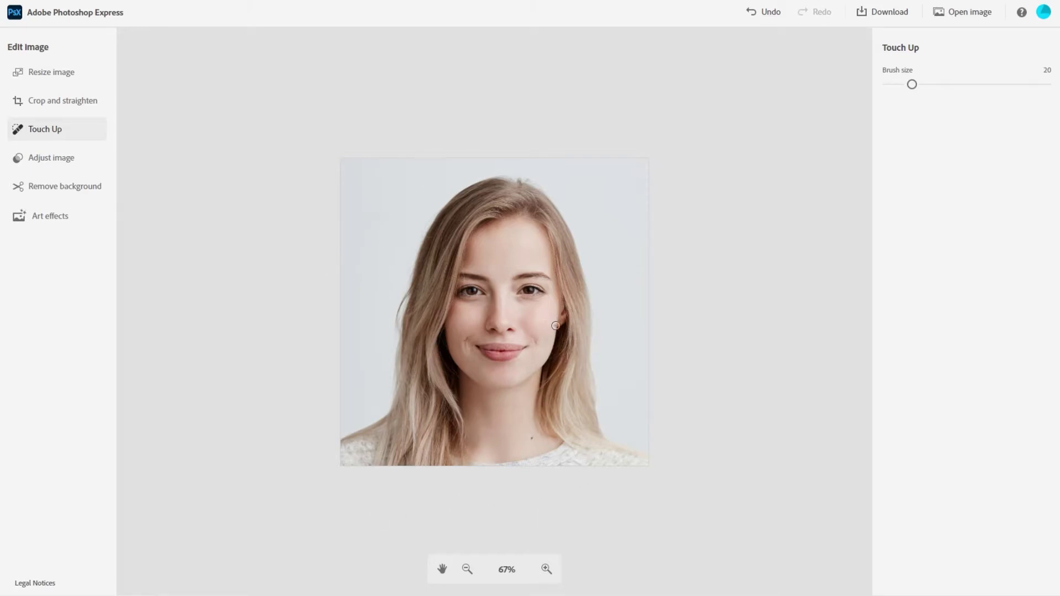
- Retouch away the mole on the neck and the two small spots on the cheek near the ear
{"action": "left_click", "coordinate": [547, 570]}
{"action": "left_click", "coordinate": [547, 571]}
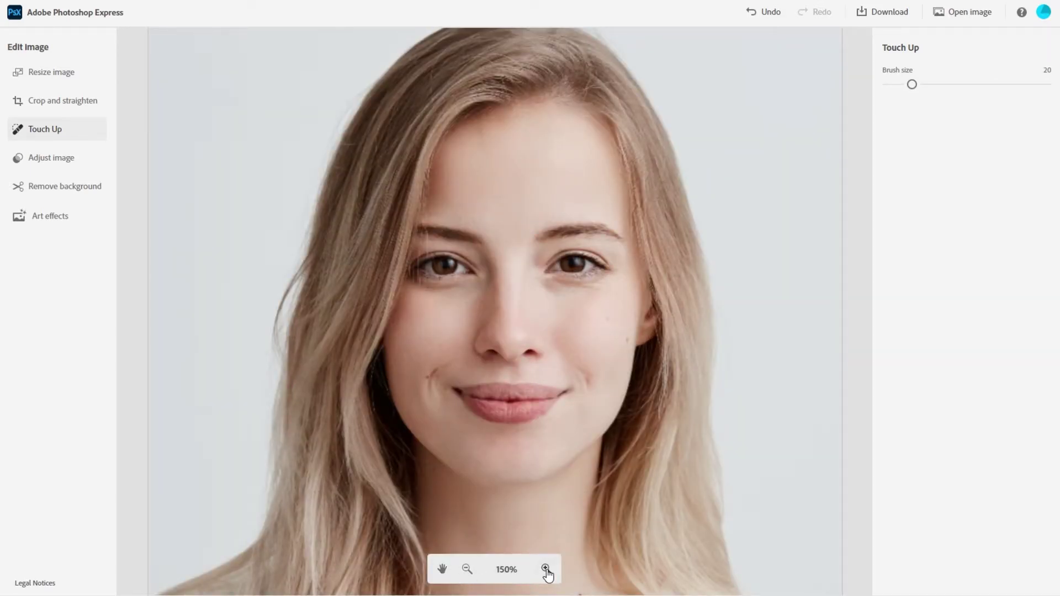
{"action": "left_click", "coordinate": [546, 571]}
{"action": "left_click", "coordinate": [443, 568]}
{"action": "left_click_drag", "start_coordinate": [587, 535], "coordinate": [586, 357]}
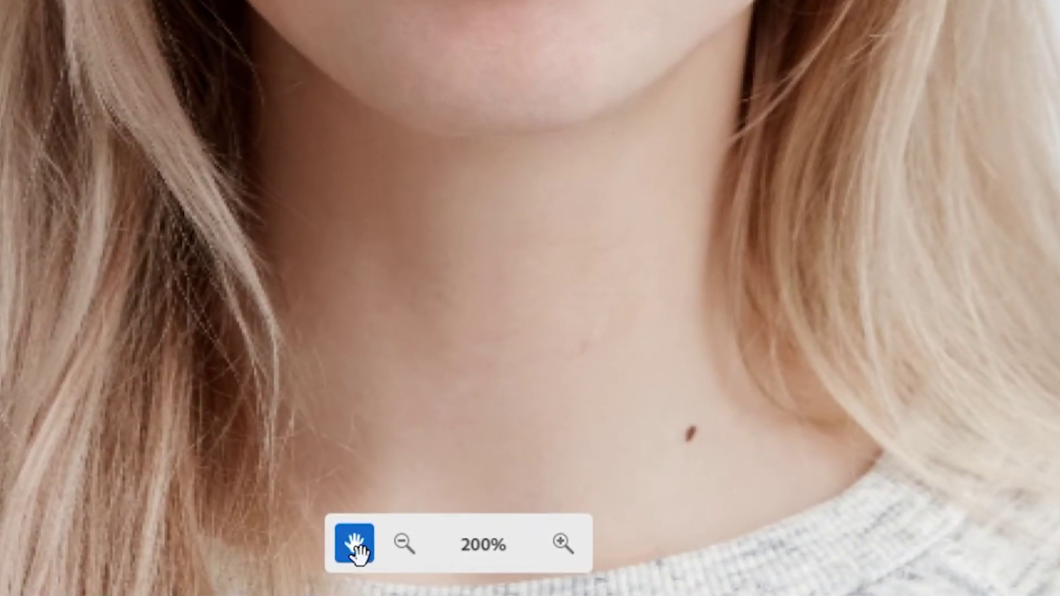
{"action": "left_click", "coordinate": [355, 546]}
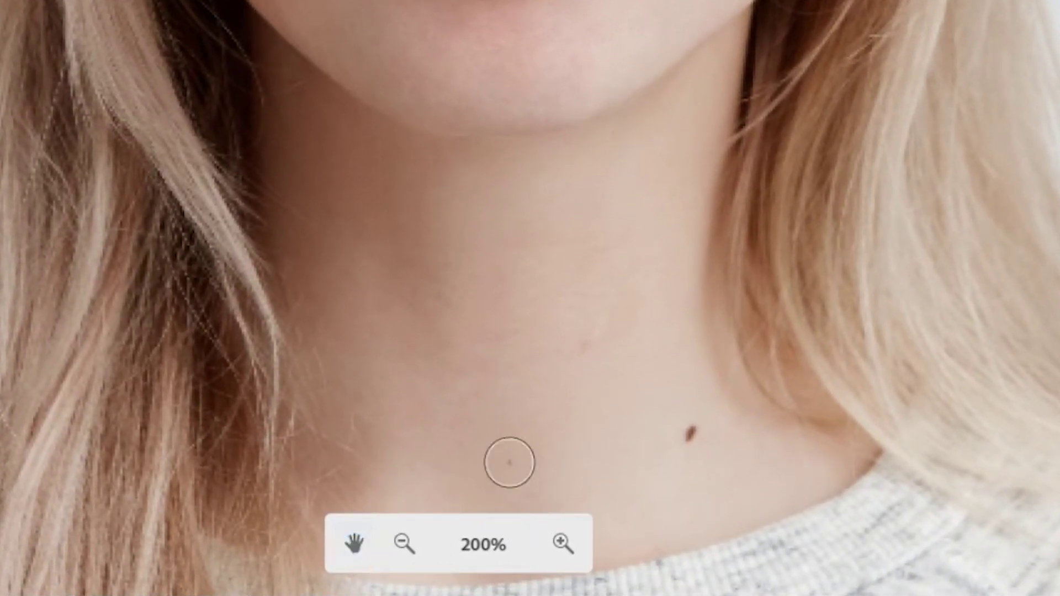
{"action": "left_click", "coordinate": [689, 435]}
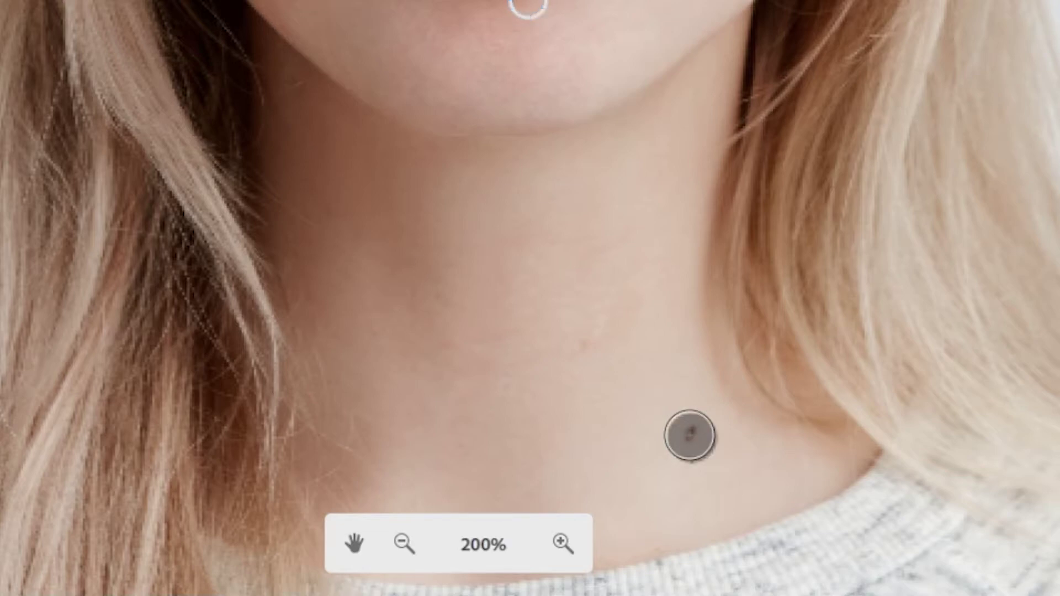
{"action": "left_click_drag", "start_coordinate": [689, 435], "coordinate": [697, 428]}
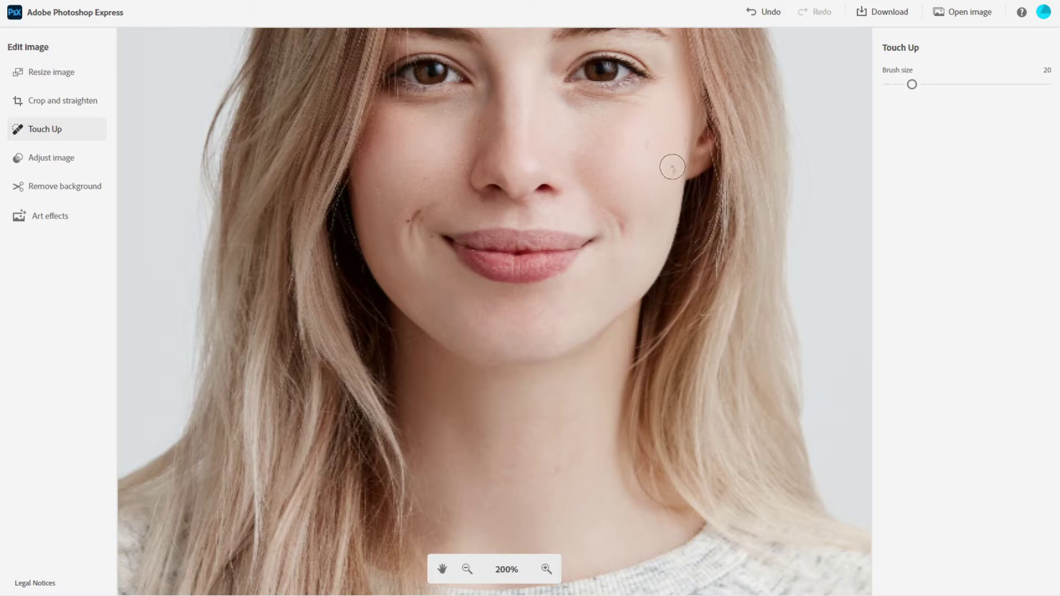
{"action": "left_click", "coordinate": [672, 173]}
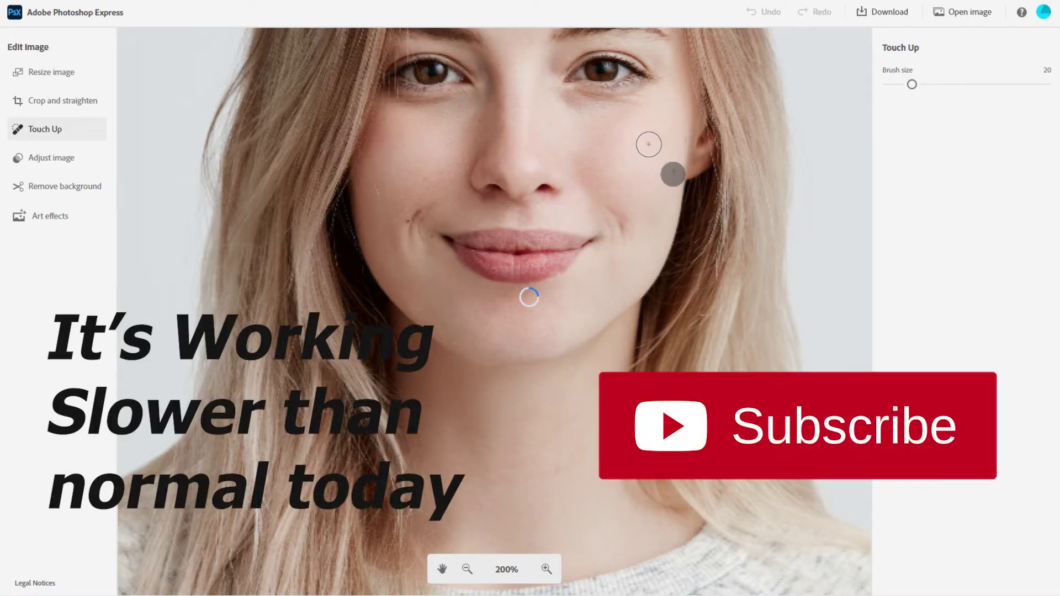
{"action": "left_click", "coordinate": [649, 144]}
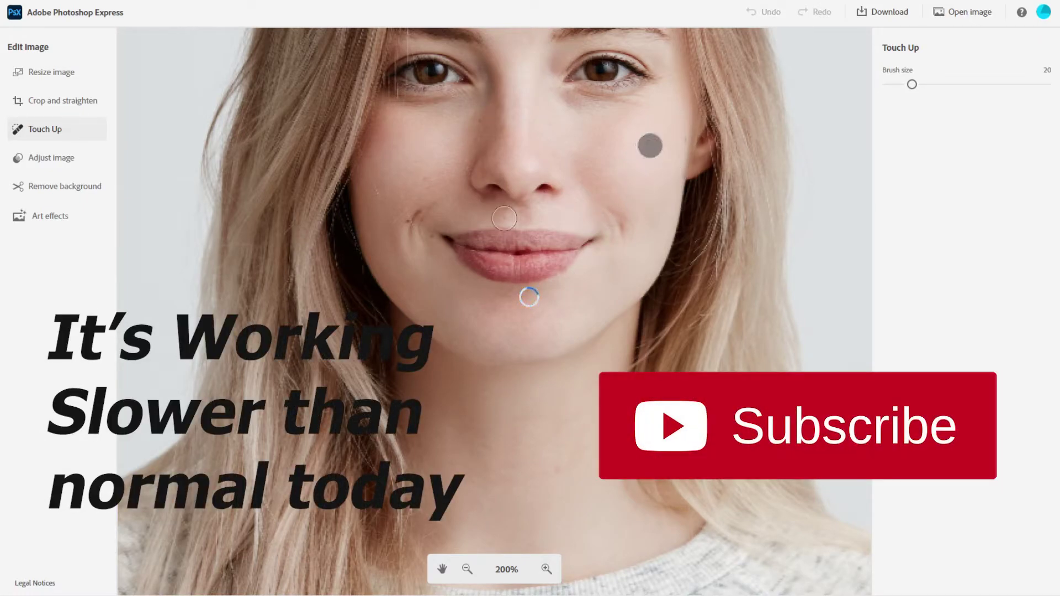
- Try to retouch the mole beside the corner of the mouth with brush size 20, and undo that retouch
{"action": "left_click", "coordinate": [404, 224]}
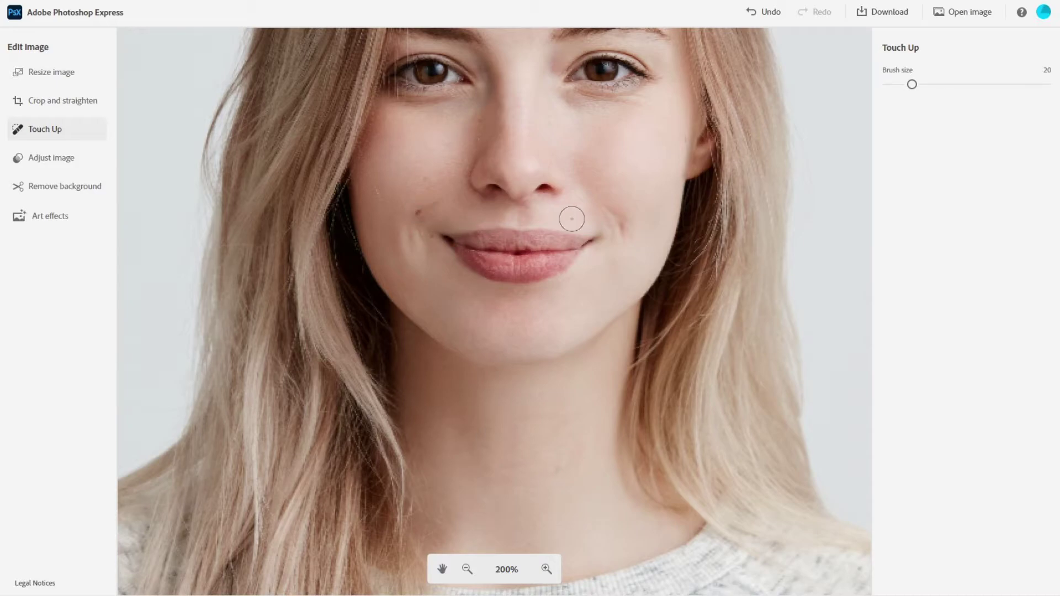
{"action": "left_click", "coordinate": [770, 14]}
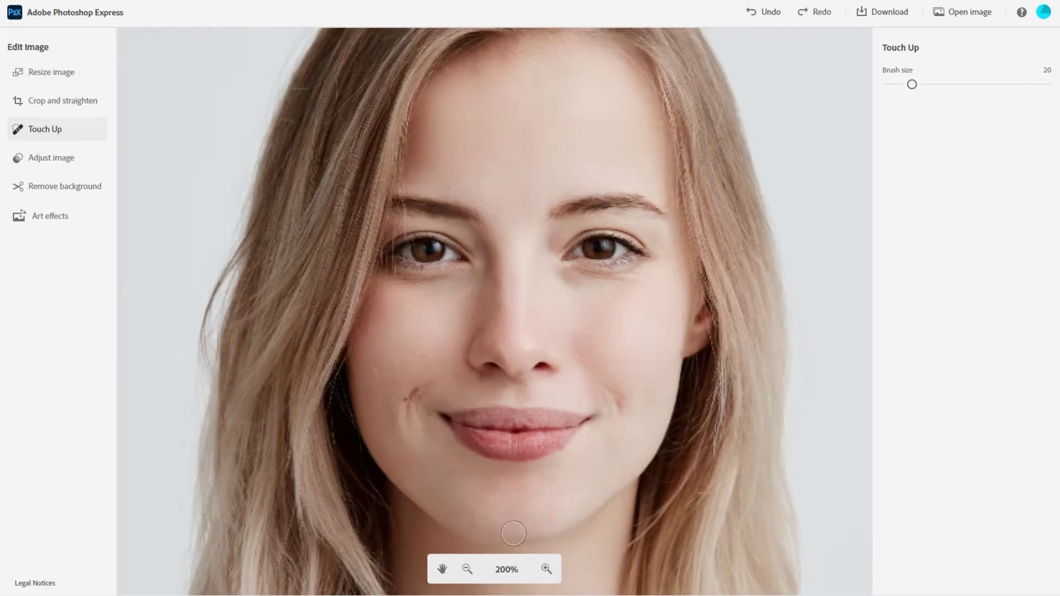
- Retouch away the mole beside the corner of the mouth with brush size 10
{"action": "left_click", "coordinate": [546, 569]}
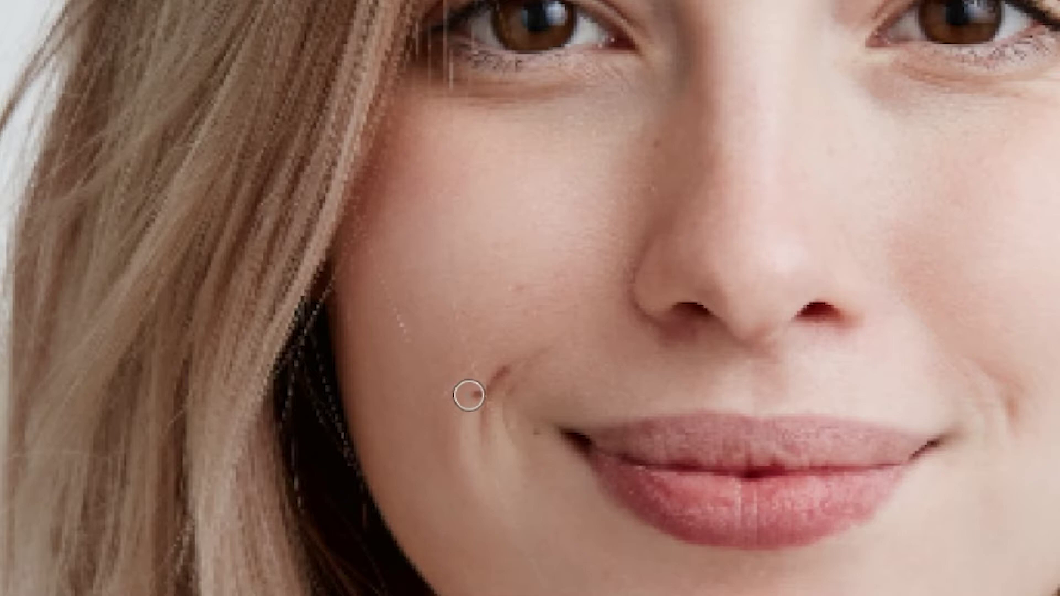
{"action": "left_click", "coordinate": [469, 394]}
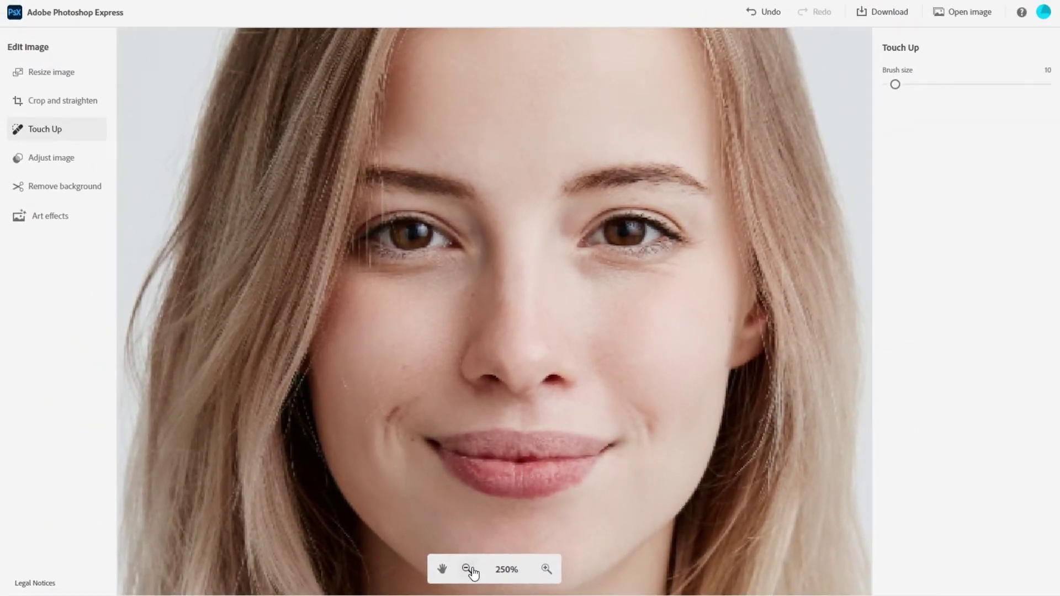
{"action": "left_click", "coordinate": [499, 590]}
{"action": "left_click", "coordinate": [470, 574]}
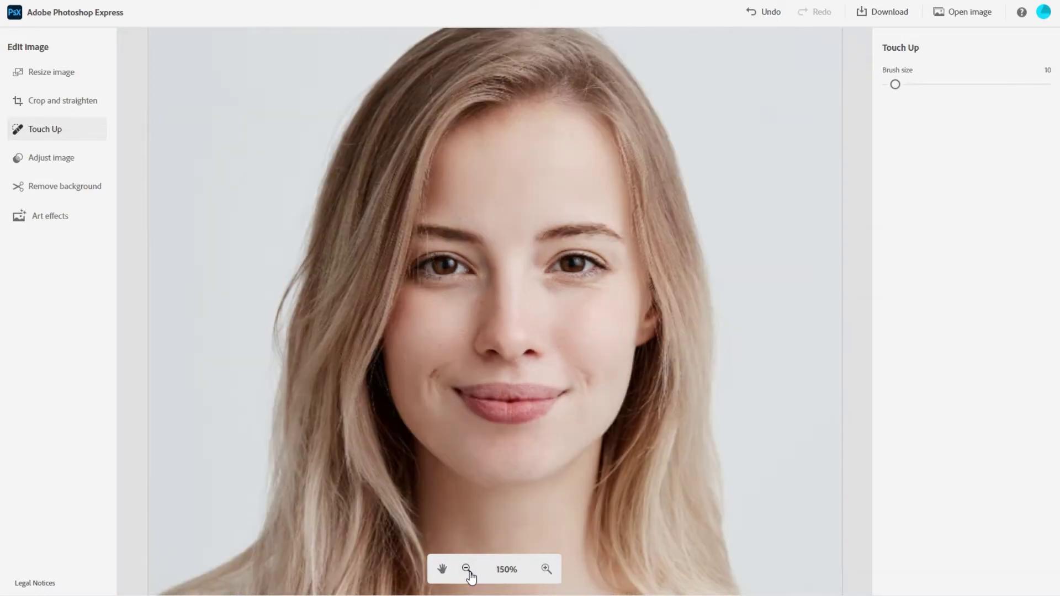
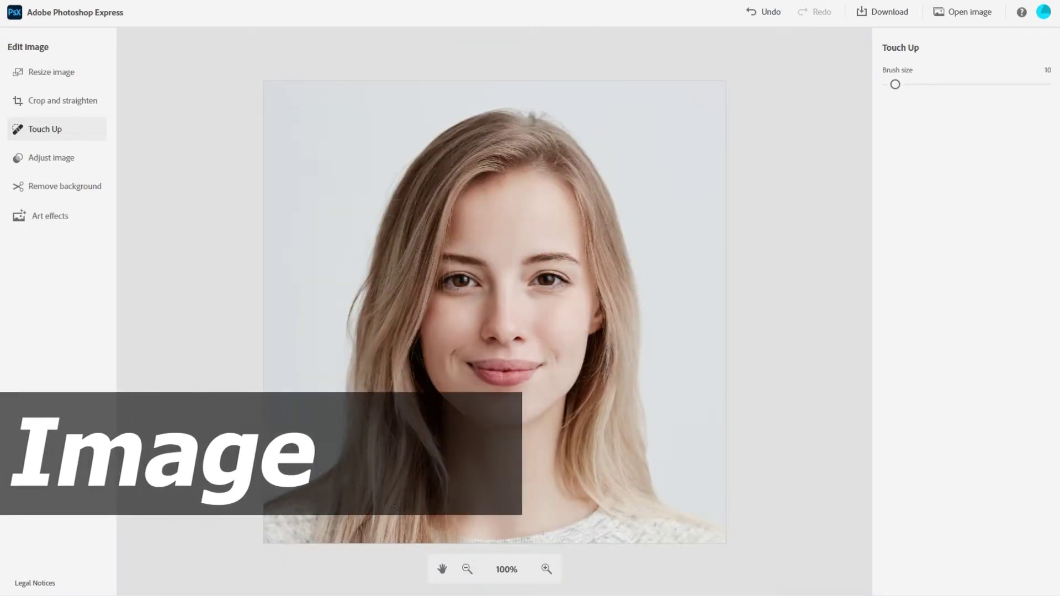
- Look through the Light, Color and Effects settings in the image adjustment details
{"action": "left_click", "coordinate": [79, 161]}
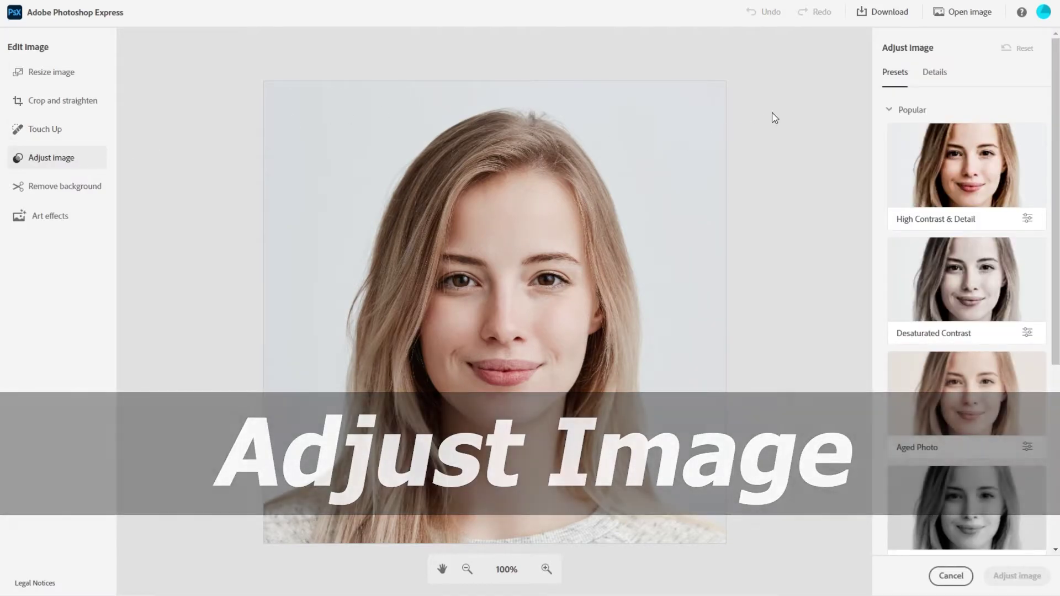
{"action": "left_click", "coordinate": [939, 74]}
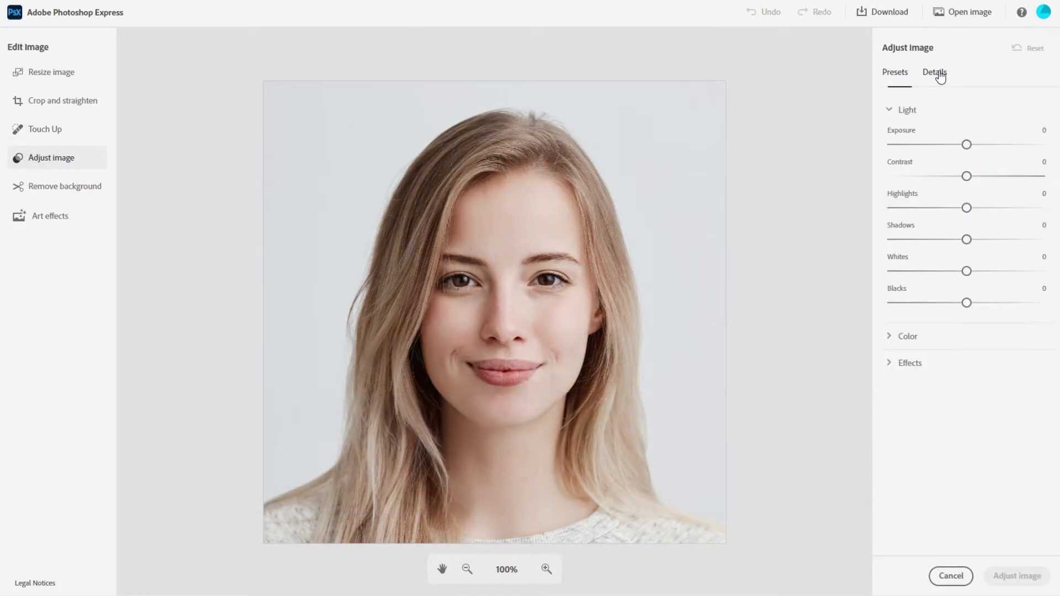
{"action": "left_click", "coordinate": [890, 336]}
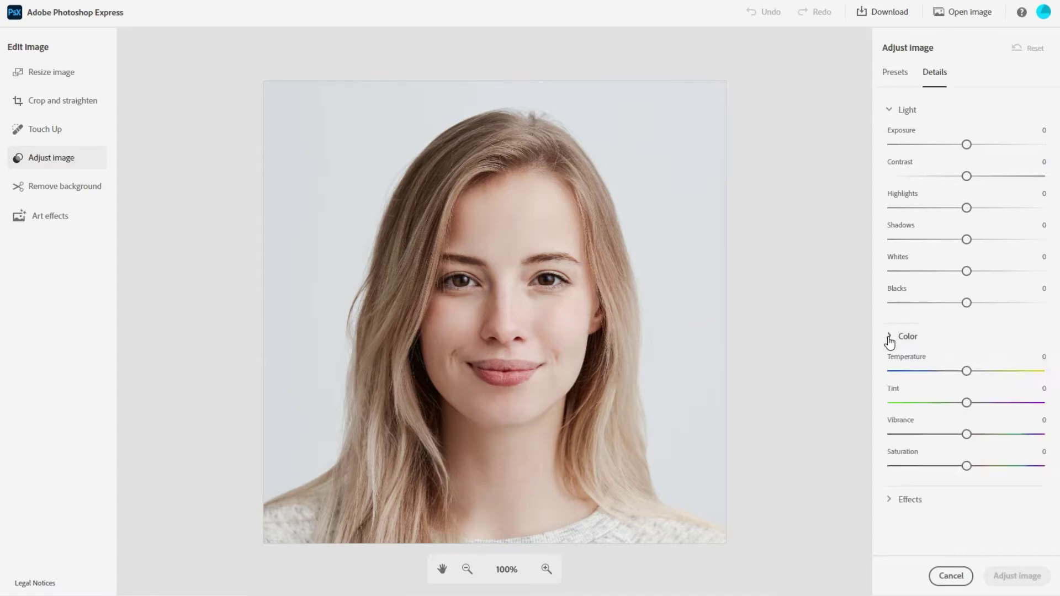
{"action": "left_click", "coordinate": [890, 499]}
{"action": "left_click_drag", "start_coordinate": [1050, 335], "coordinate": [1058, 359]}
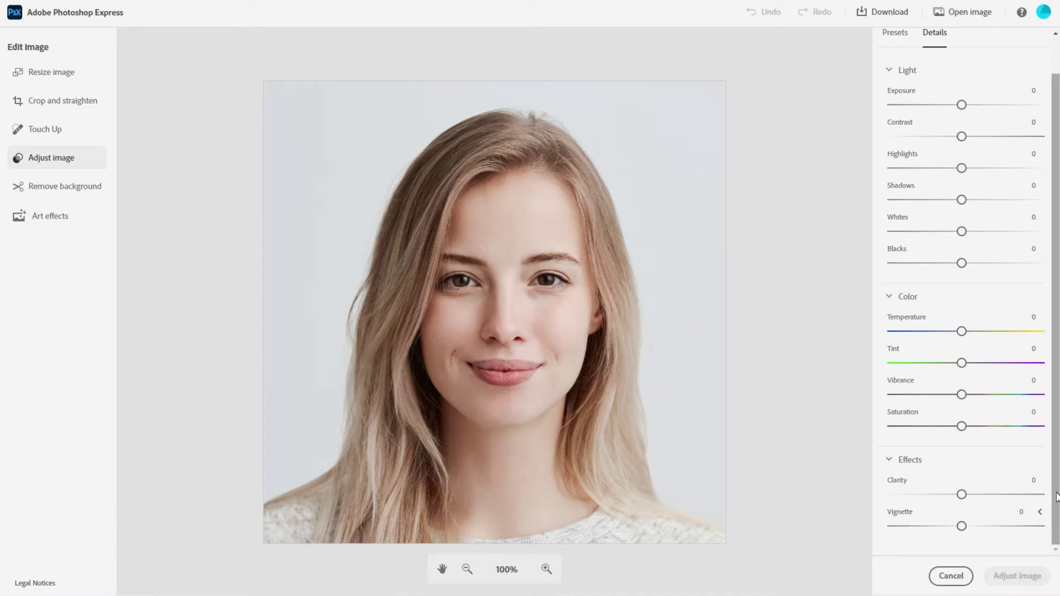
{"action": "scroll", "coordinate": [1056, 497], "scroll_direction": "up", "scroll_amount": 2}
{"action": "scroll", "coordinate": [966, 298], "scroll_direction": "down", "scroll_amount": 1}
{"action": "scroll", "coordinate": [966, 298], "scroll_direction": "up", "scroll_amount": 1}
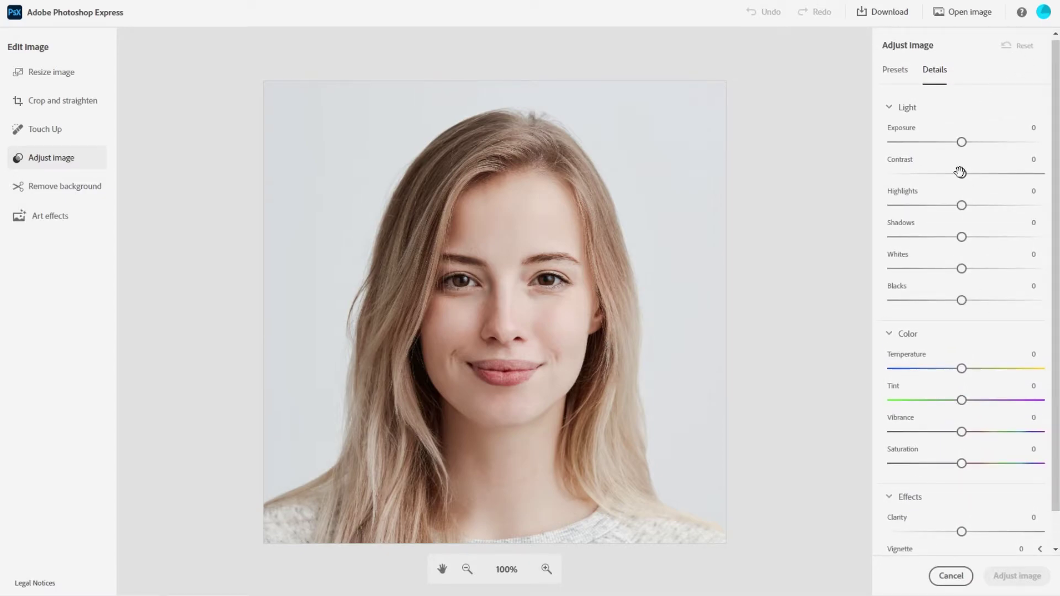
- Try a contrast of 12 on the portrait and reset the adjustments
{"action": "left_click_drag", "start_coordinate": [960, 173], "coordinate": [969, 174]}
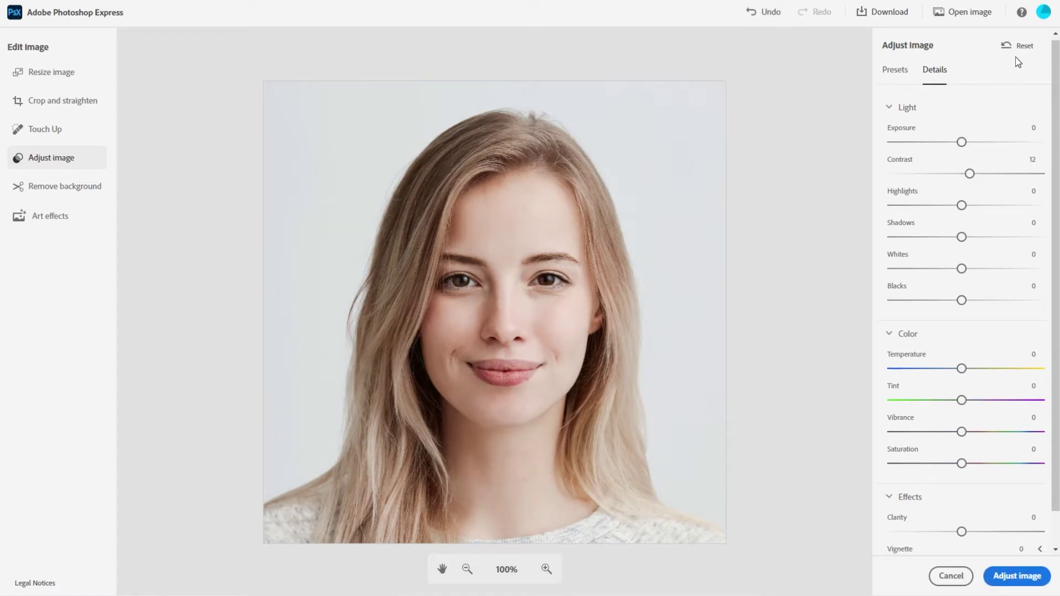
{"action": "left_click", "coordinate": [1019, 51]}
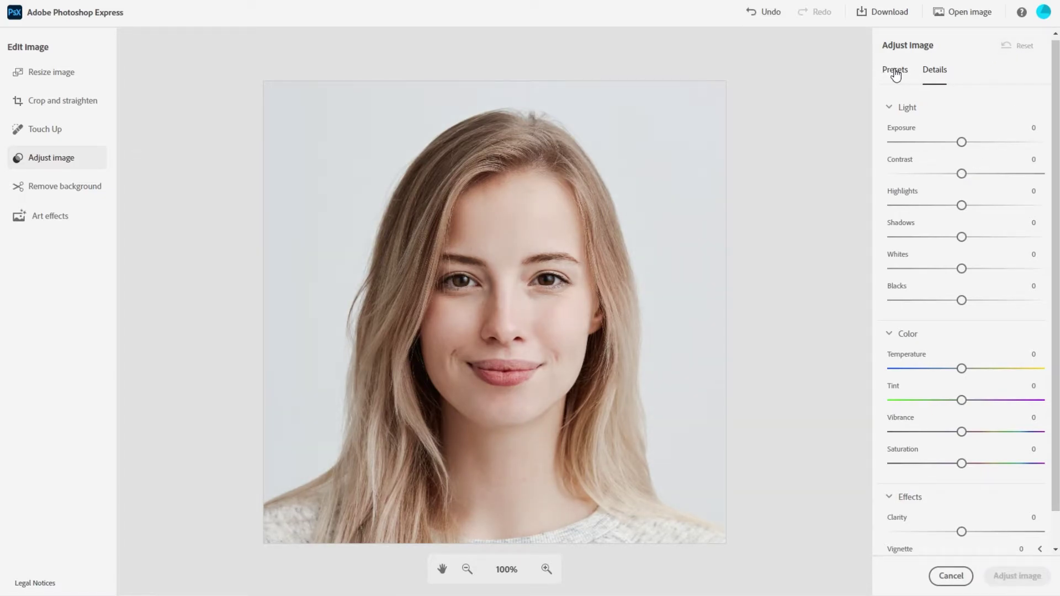
- Look through the adjustment preset groups Popular, Color, Creative, Vintage / Old Photo Filters, B&W and Vignetting
{"action": "left_click", "coordinate": [895, 71]}
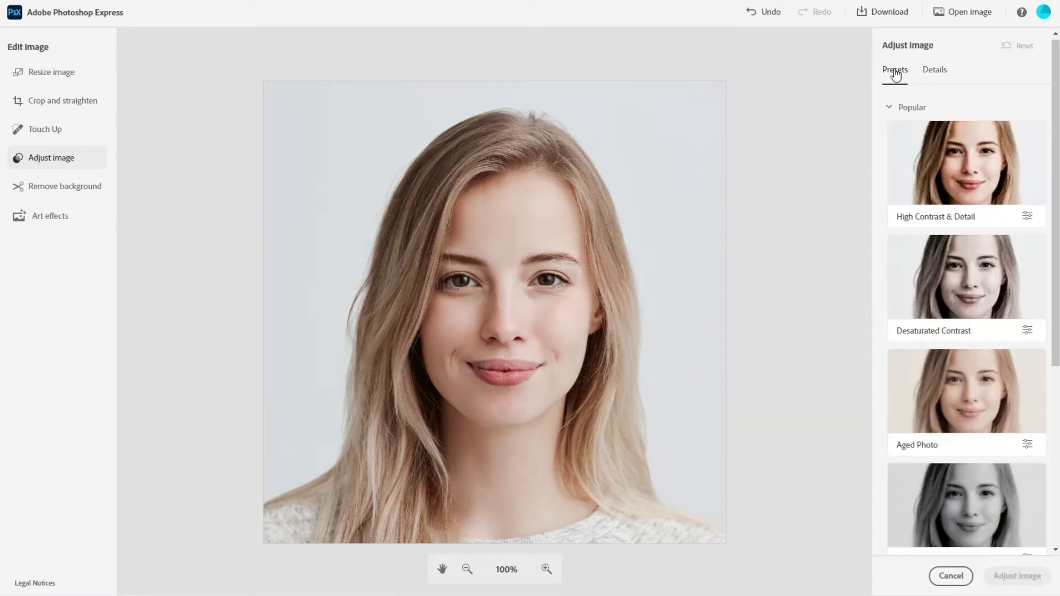
{"action": "left_click", "coordinate": [889, 108]}
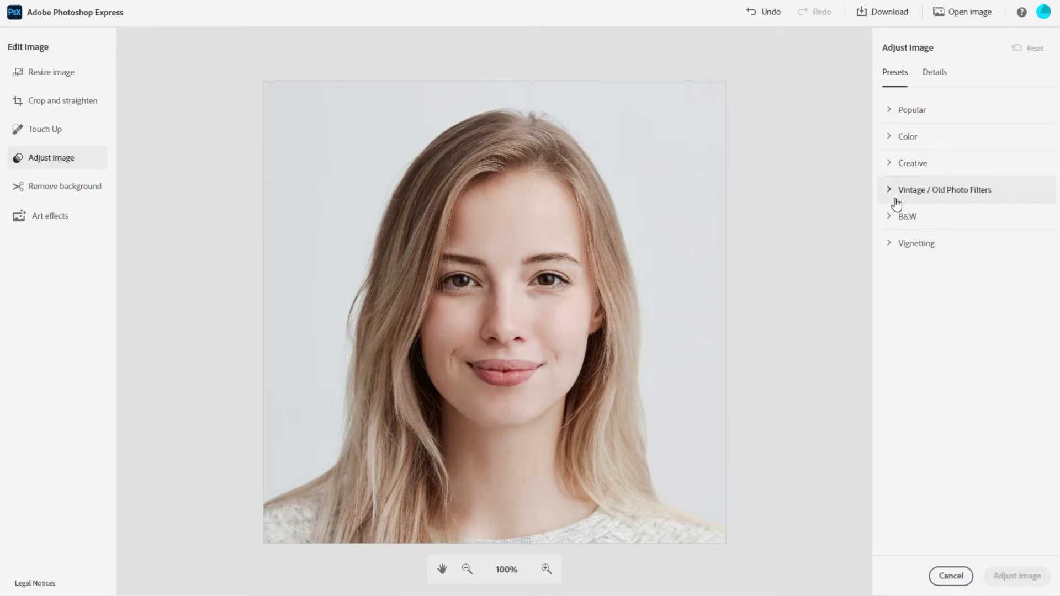
{"action": "left_click", "coordinate": [890, 145]}
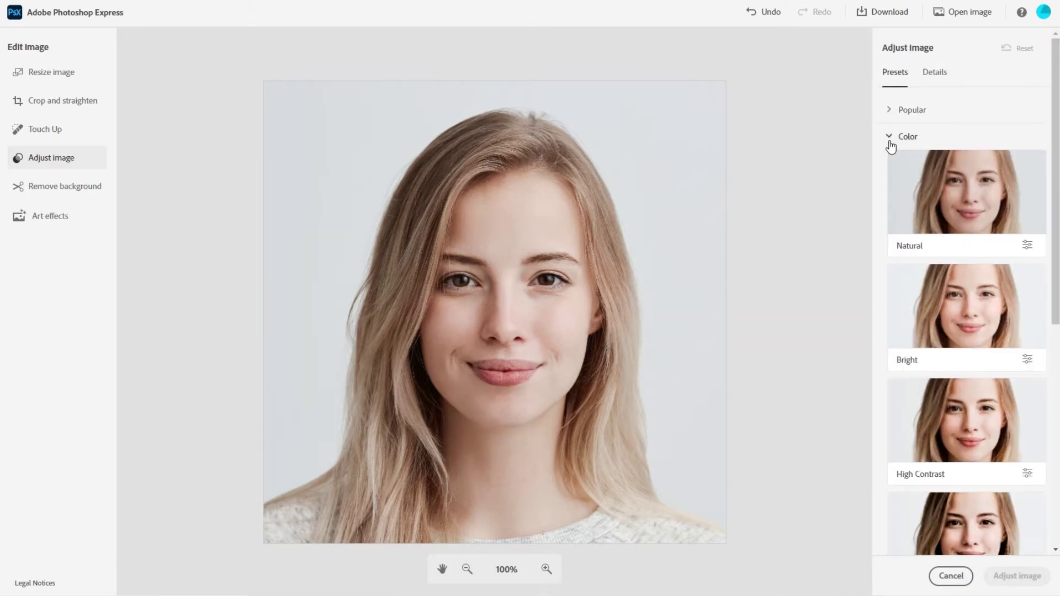
{"action": "left_click", "coordinate": [889, 144]}
{"action": "left_click", "coordinate": [890, 164]}
{"action": "left_click", "coordinate": [889, 164]}
{"action": "left_click", "coordinate": [889, 199]}
{"action": "left_click", "coordinate": [889, 199]}
{"action": "left_click", "coordinate": [889, 221]}
{"action": "left_click", "coordinate": [889, 221]}
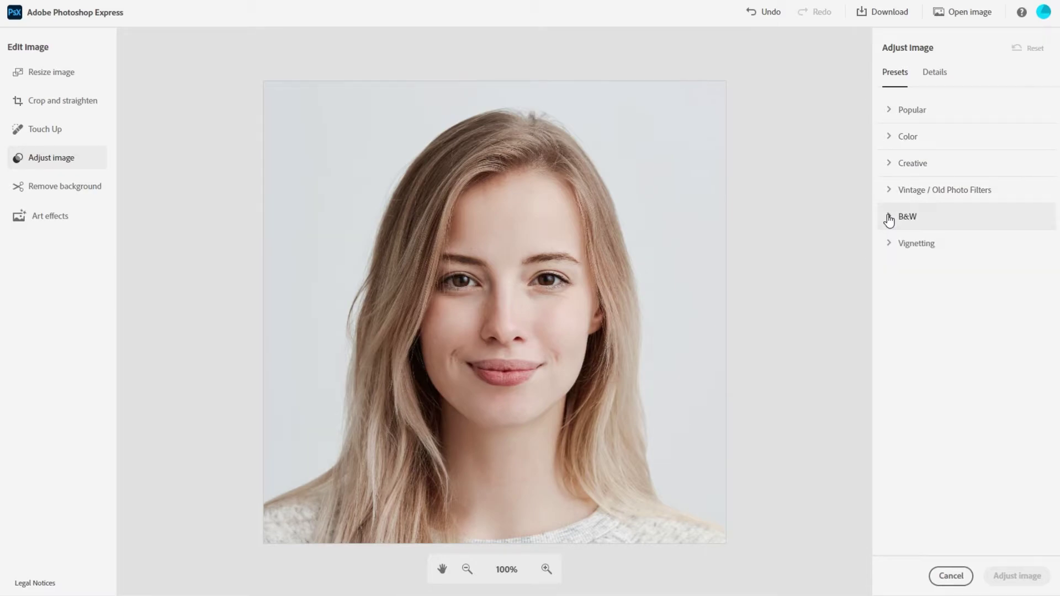
{"action": "left_click", "coordinate": [890, 220]}
{"action": "left_click", "coordinate": [889, 221]}
{"action": "left_click", "coordinate": [889, 246]}
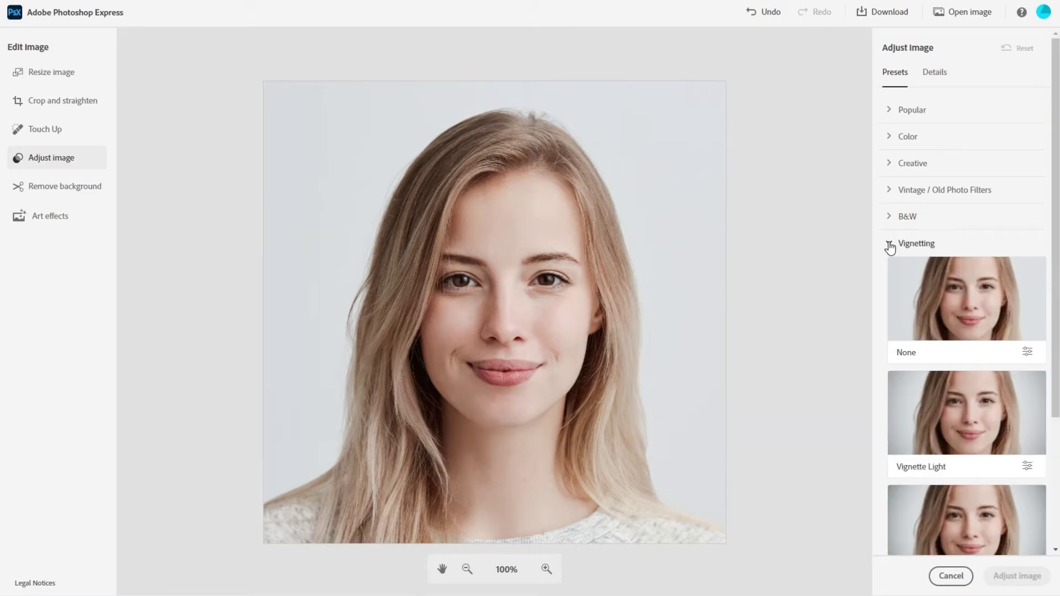
{"action": "left_click", "coordinate": [890, 246]}
{"action": "left_click", "coordinate": [890, 246]}
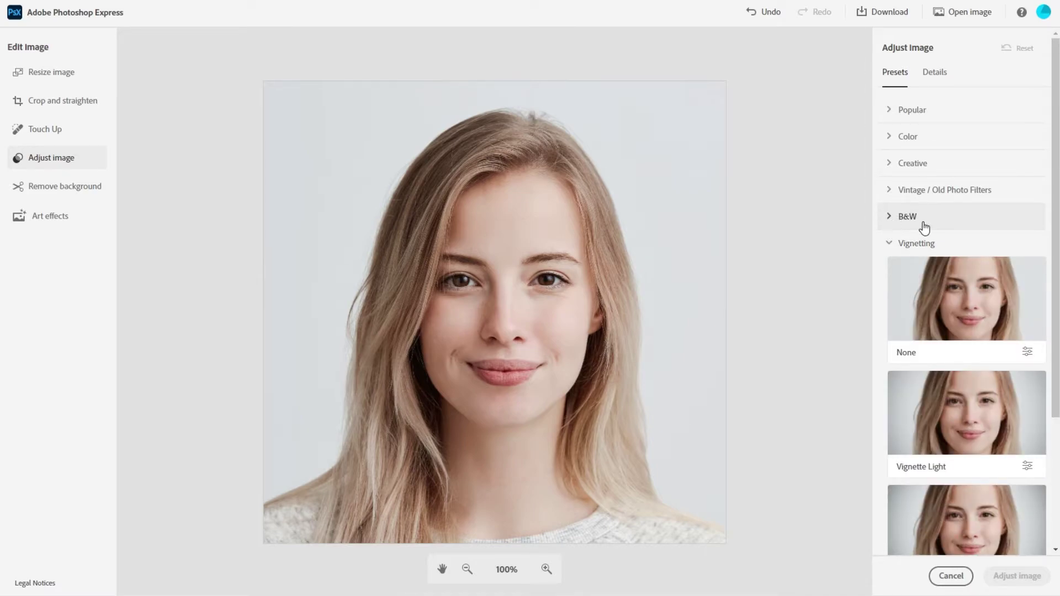
- Try the B&W Flat preset on the portrait with its amount at 142 %
{"action": "left_click", "coordinate": [890, 219]}
{"action": "scroll", "coordinate": [941, 295], "scroll_direction": "down", "scroll_amount": 7}
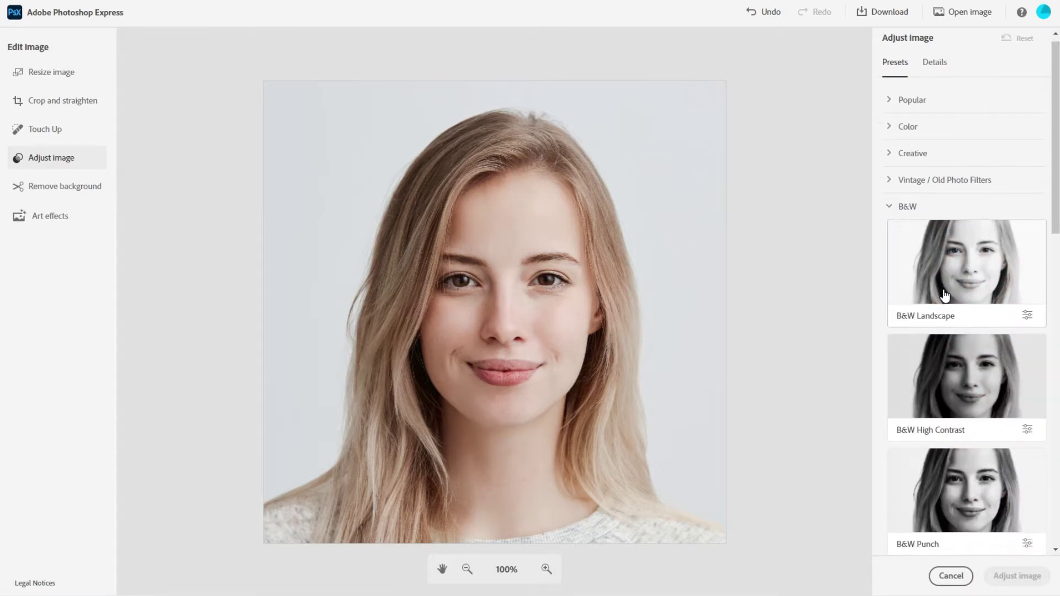
{"action": "scroll", "coordinate": [945, 292], "scroll_direction": "down", "scroll_amount": 3}
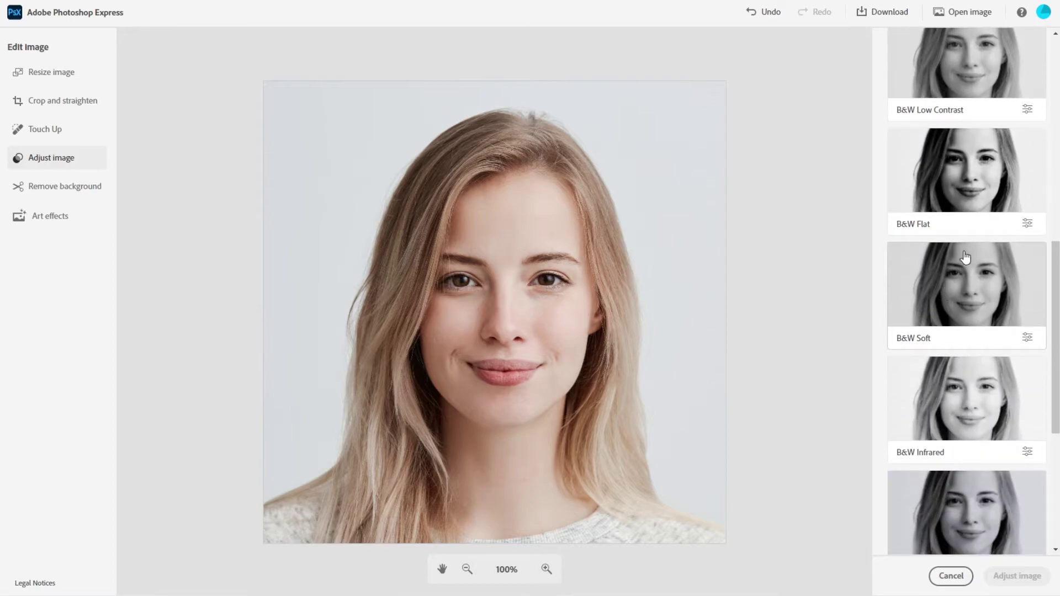
{"action": "left_click", "coordinate": [980, 178]}
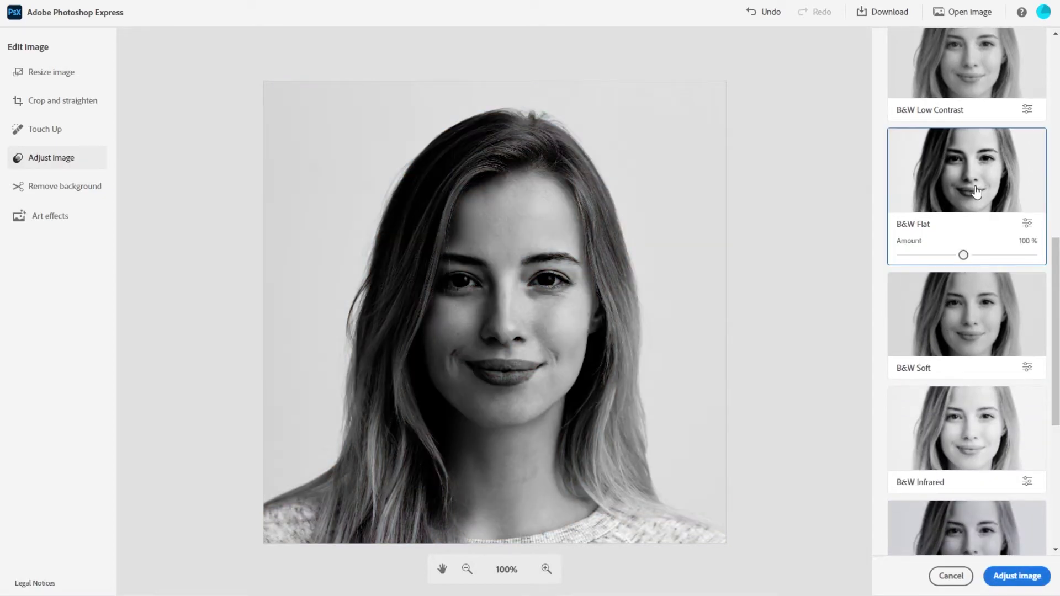
{"action": "left_click_drag", "start_coordinate": [525, 274], "coordinate": [525, 273]}
{"action": "left_click_drag", "start_coordinate": [1036, 255], "coordinate": [992, 255]}
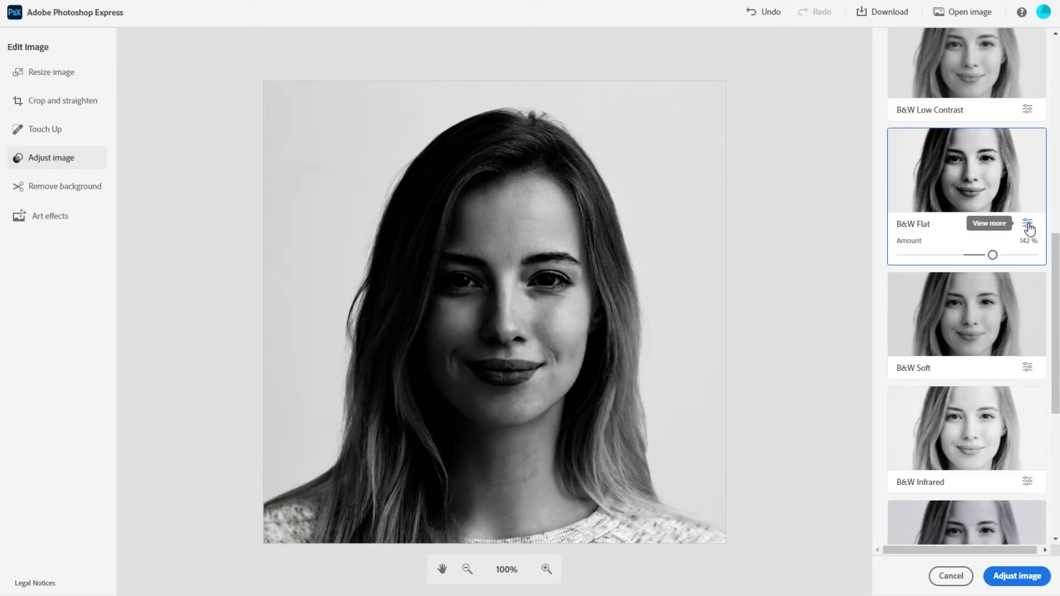
- Examine the Light detail values that the black-and-white preset applies to the portrait
{"action": "left_click", "coordinate": [1028, 225]}
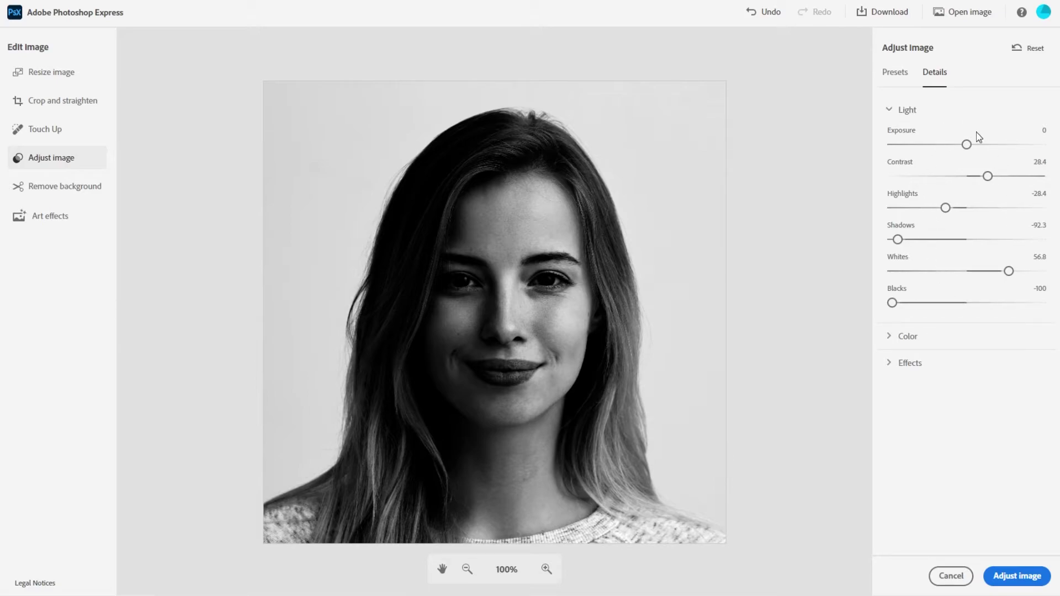
{"action": "left_click", "coordinate": [894, 73]}
{"action": "left_click", "coordinate": [931, 77]}
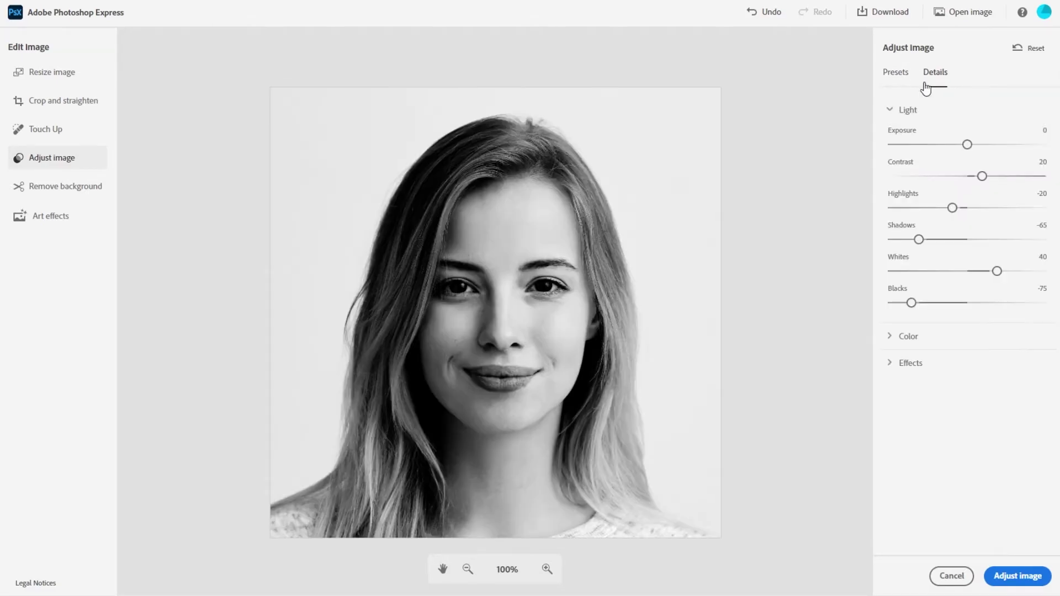
- Apply the Vintage Instant preset at 100 % to the portrait and remove its background
{"action": "left_click", "coordinate": [889, 77]}
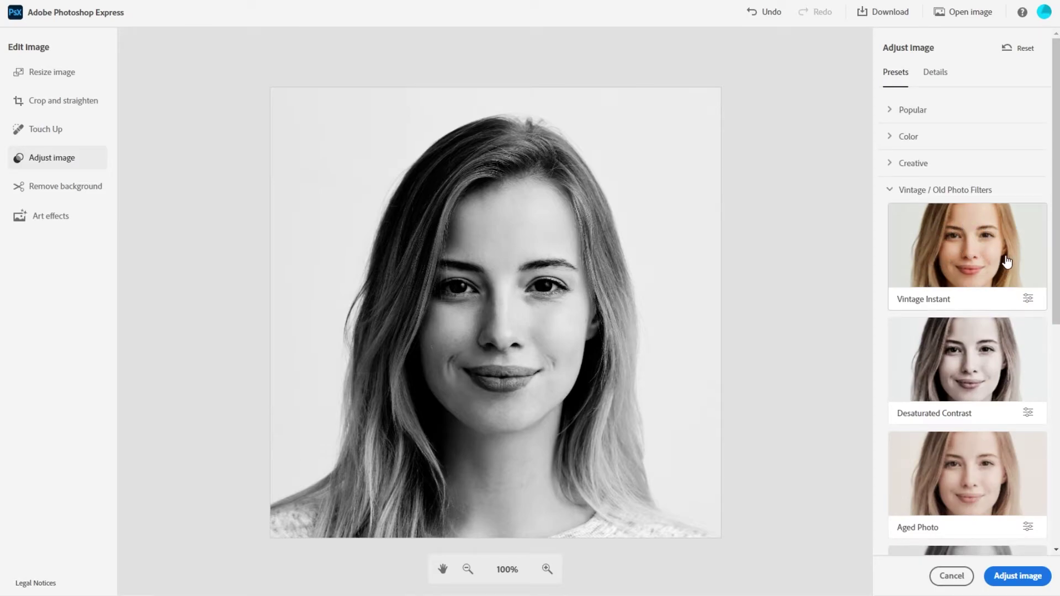
{"action": "left_click", "coordinate": [972, 260]}
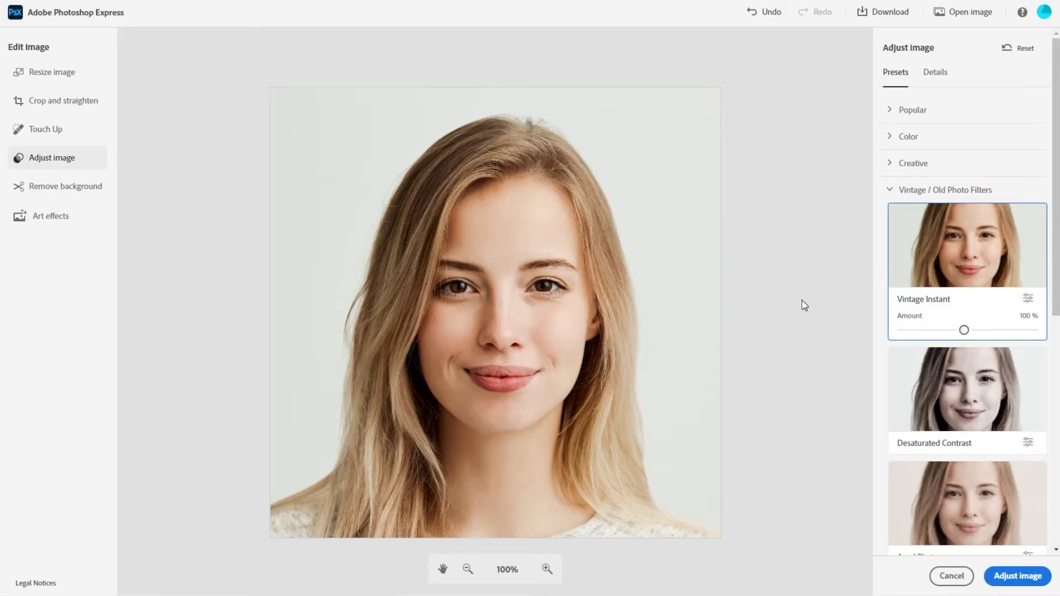
{"action": "left_click", "coordinate": [1022, 578]}
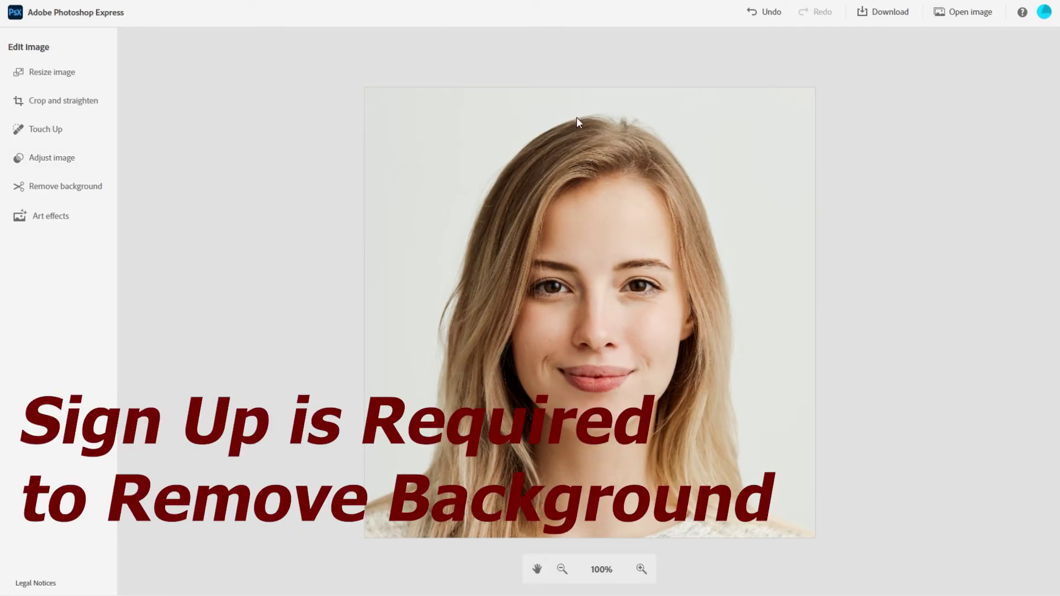
{"action": "left_click", "coordinate": [53, 190]}
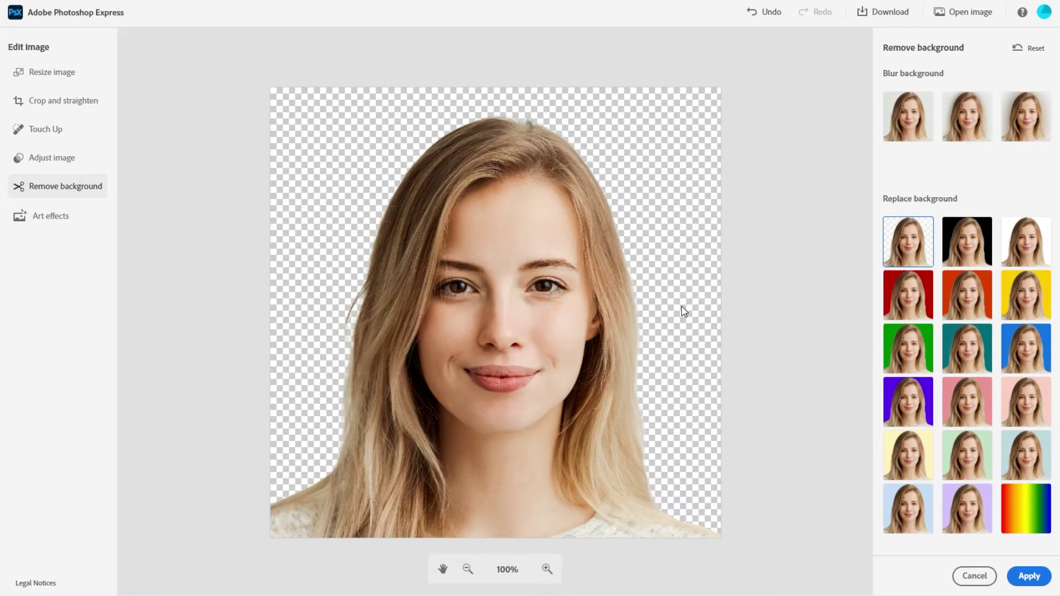
- Try the three background blur options with amounts 0, 50 and 100 behind the portrait
{"action": "left_click", "coordinate": [910, 116]}
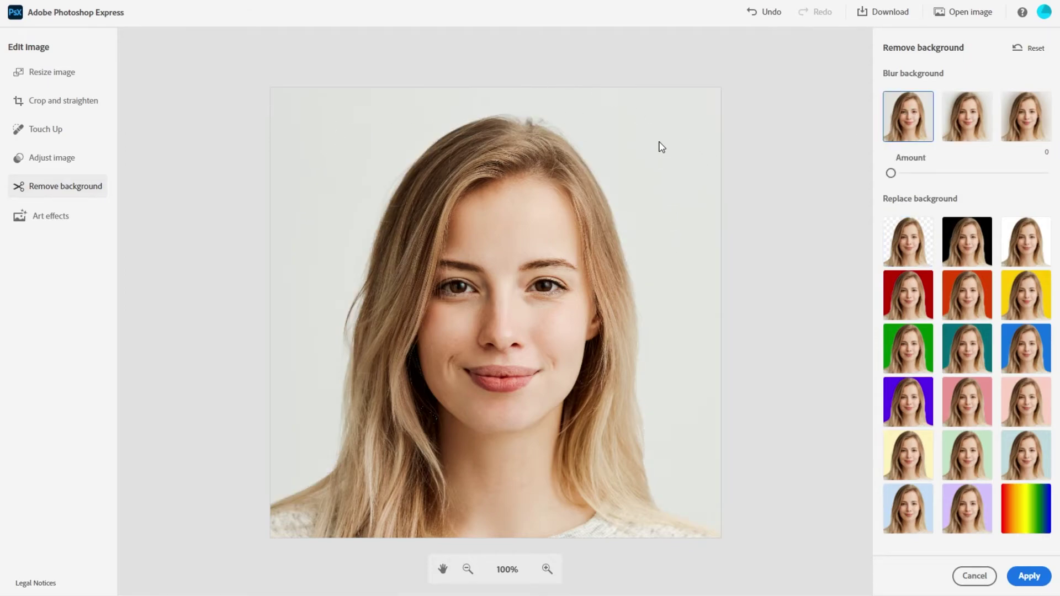
{"action": "left_click", "coordinate": [950, 122]}
{"action": "left_click", "coordinate": [1017, 122]}
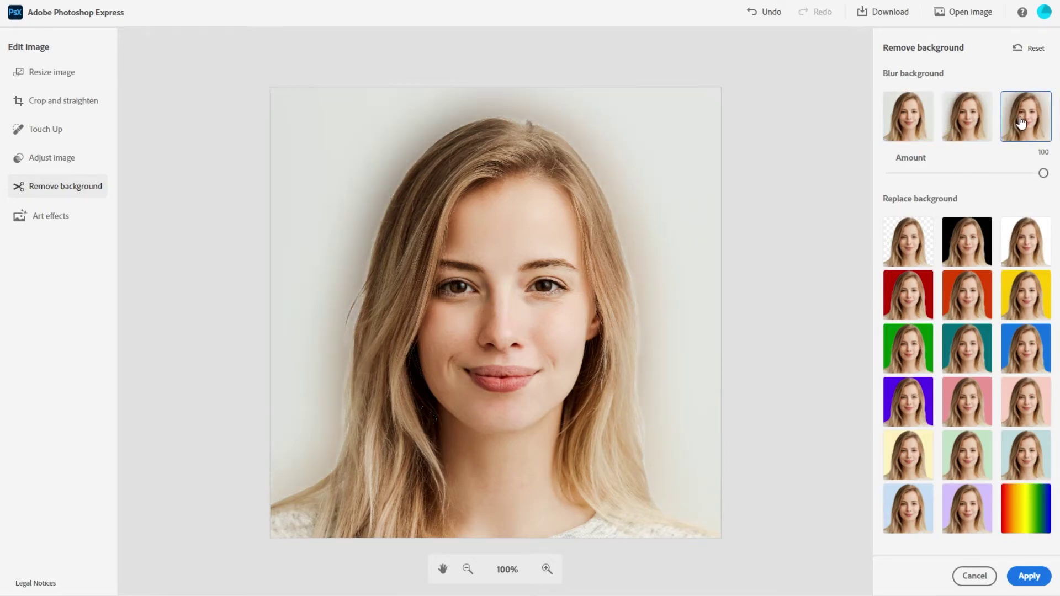
{"action": "left_click", "coordinate": [919, 128]}
{"action": "left_click", "coordinate": [965, 129]}
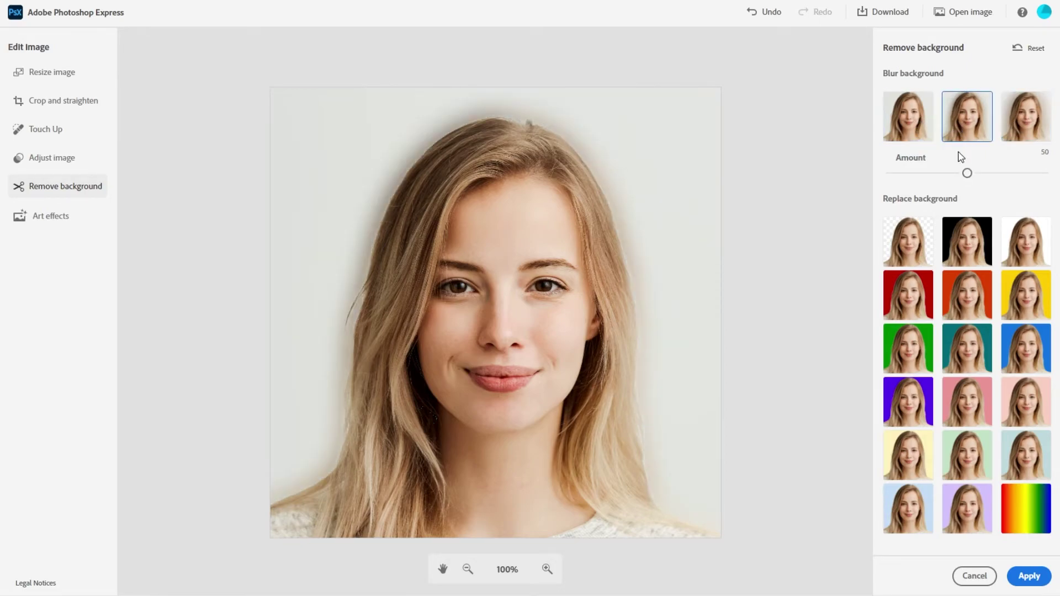
{"action": "mouse_move", "coordinate": [967, 174]}
{"action": "left_mouse_down"}
{"action": "mouse_move", "coordinate": [1041, 173]}
{"action": "mouse_move", "coordinate": [892, 180]}
{"action": "mouse_move", "coordinate": [955, 173]}
{"action": "left_mouse_up"}
- Try replacing the portrait's background with solid black, white, dark red and pale teal
{"action": "left_click", "coordinate": [963, 249]}
{"action": "left_click", "coordinate": [1022, 254]}
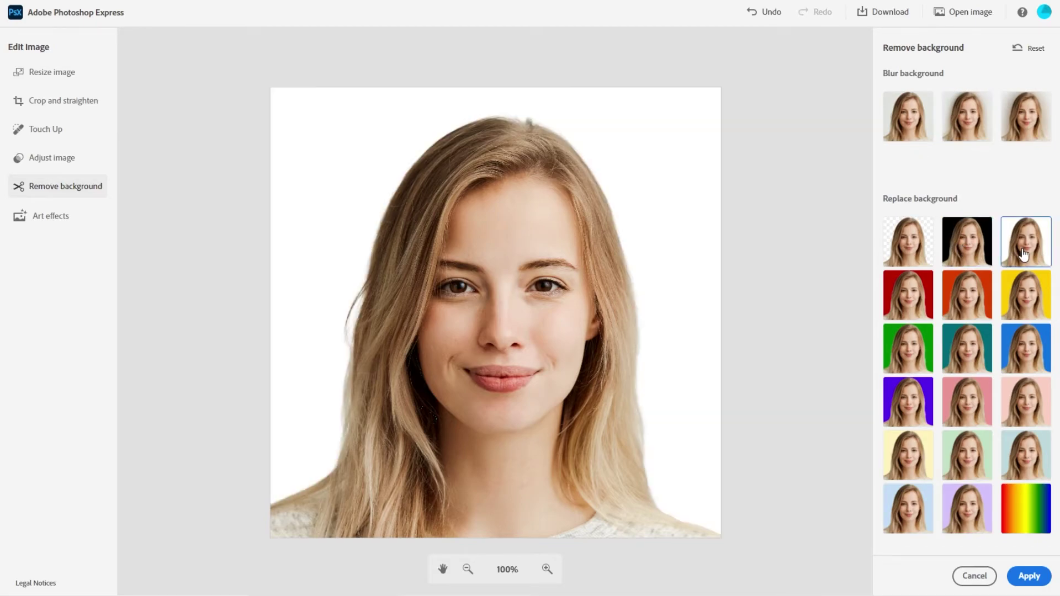
{"action": "left_click", "coordinate": [917, 305]}
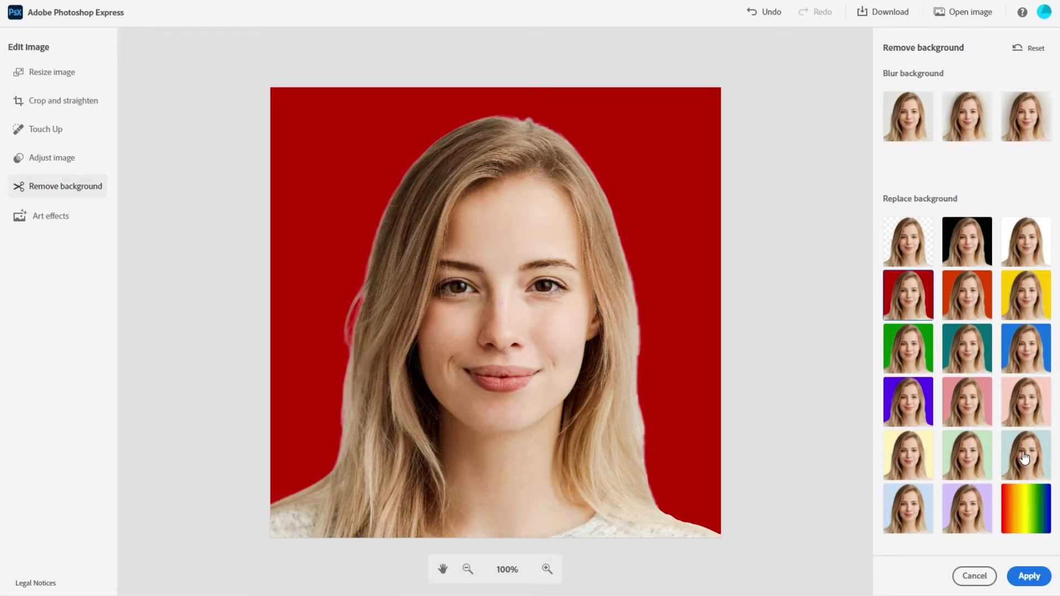
{"action": "left_click", "coordinate": [1025, 423]}
{"action": "left_click", "coordinate": [1024, 458]}
- Try a custom medium green as the portrait's replacement background
{"action": "left_click", "coordinate": [1019, 497]}
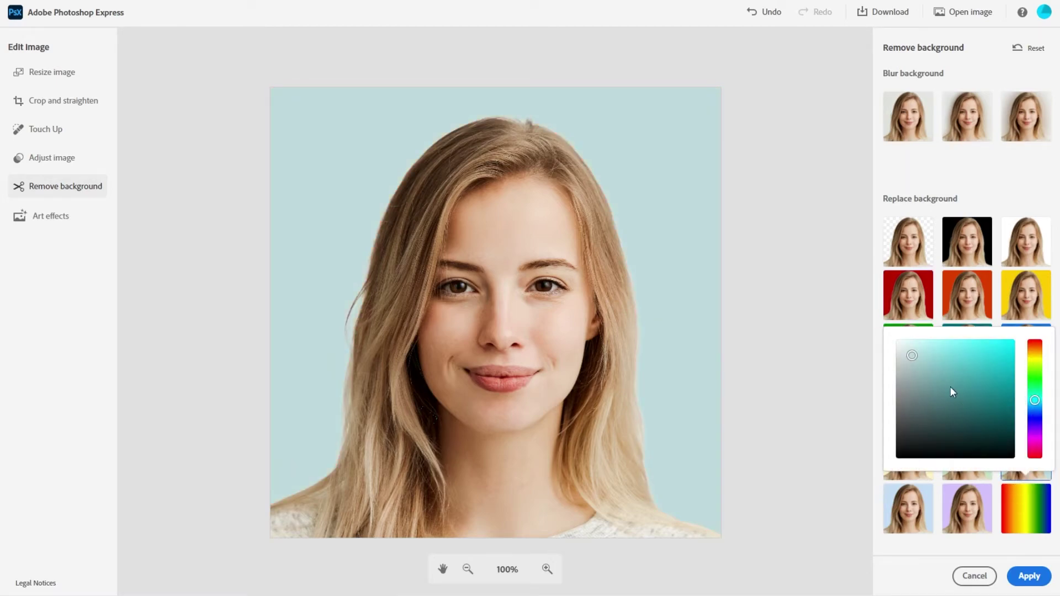
{"action": "left_click_drag", "start_coordinate": [911, 356], "coordinate": [986, 393]}
{"action": "left_click", "coordinate": [1033, 380]}
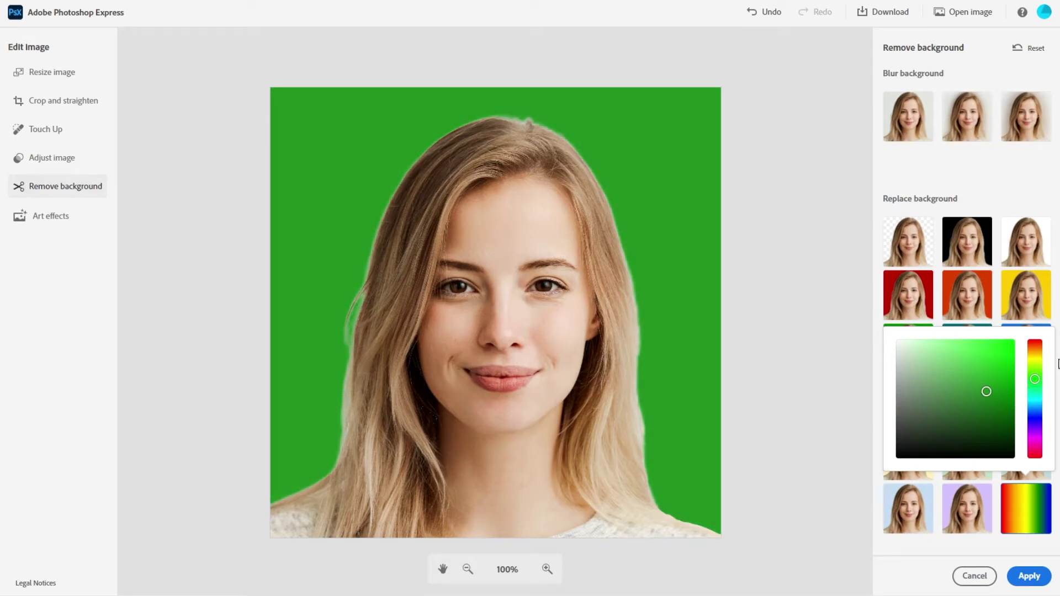
{"action": "left_click", "coordinate": [1017, 513]}
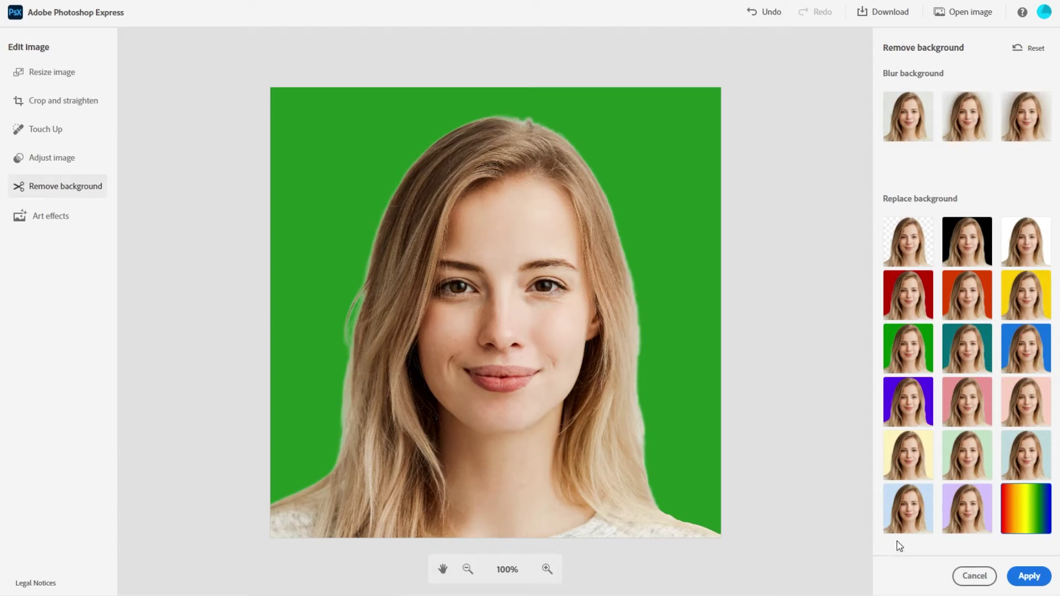
- Compare the pale teal and black backgrounds, and apply the transparent background to the portrait
{"action": "left_click", "coordinate": [1024, 466]}
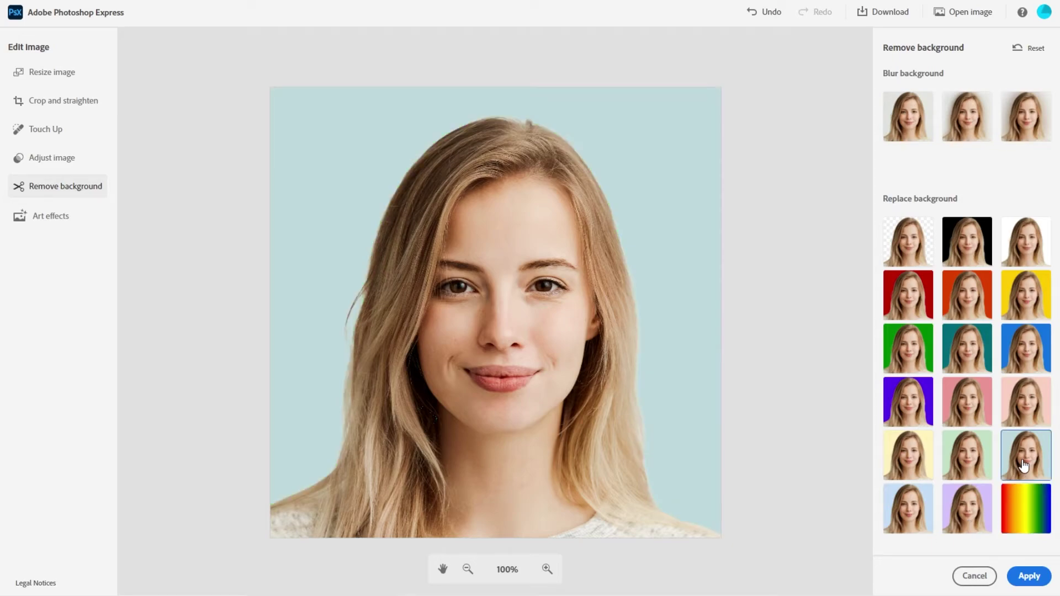
{"action": "left_click", "coordinate": [951, 249]}
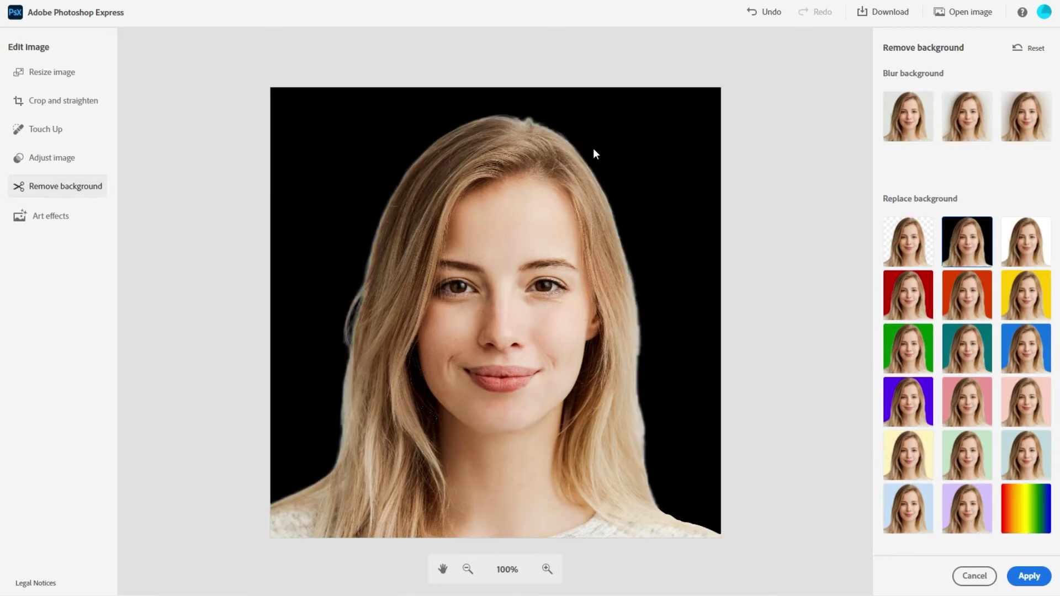
{"action": "left_click", "coordinate": [1027, 463]}
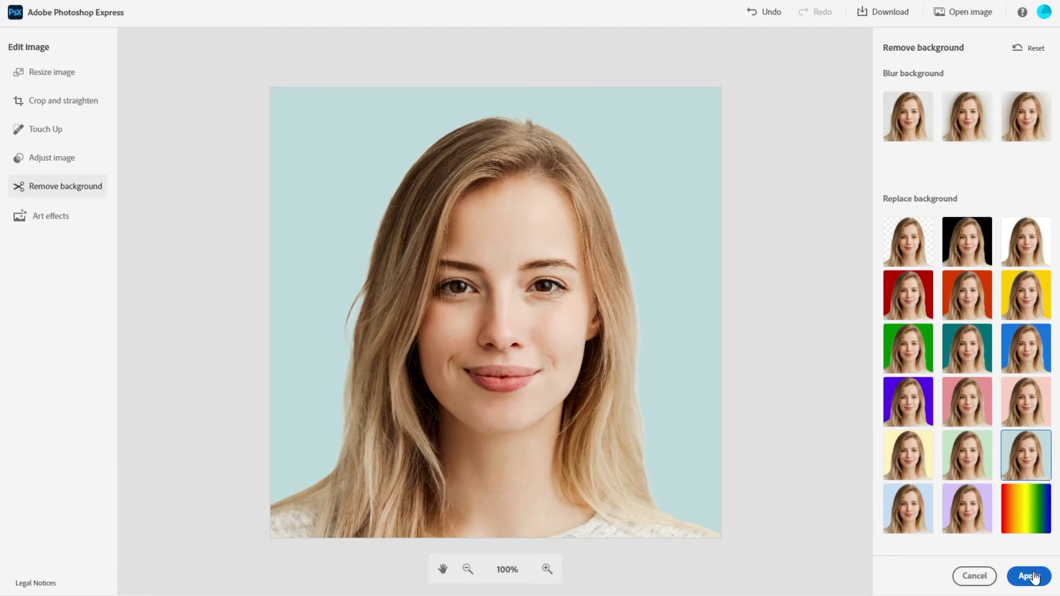
{"action": "left_click", "coordinate": [888, 235]}
{"action": "left_click", "coordinate": [1029, 575]}
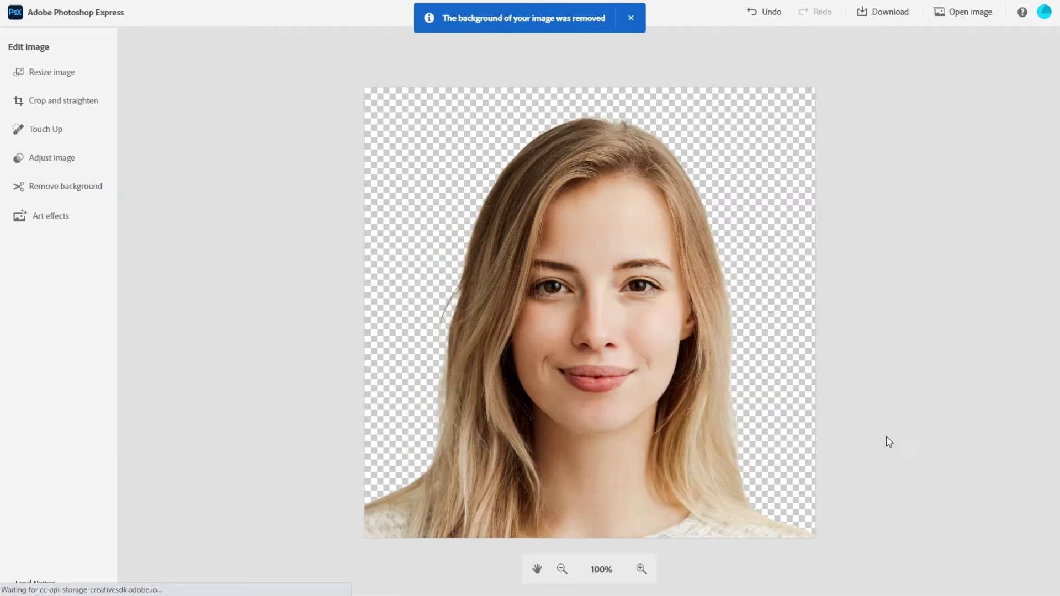
- Start the image download and name the file "Photo trans parent"
{"action": "left_click", "coordinate": [891, 16]}
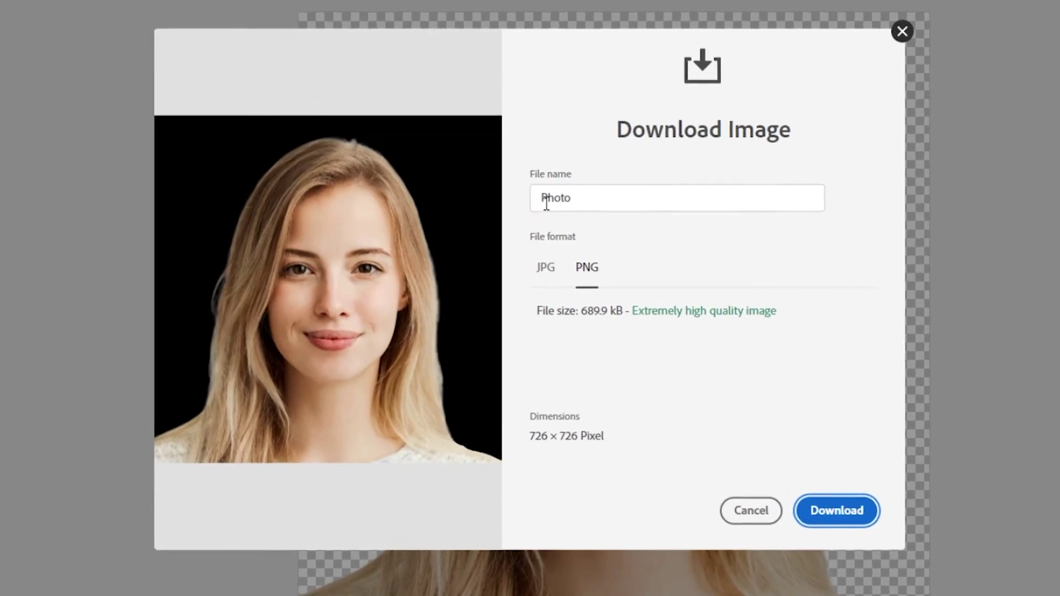
{"action": "left_click", "coordinate": [572, 209]}
{"action": "type", "text": "trans parent"}
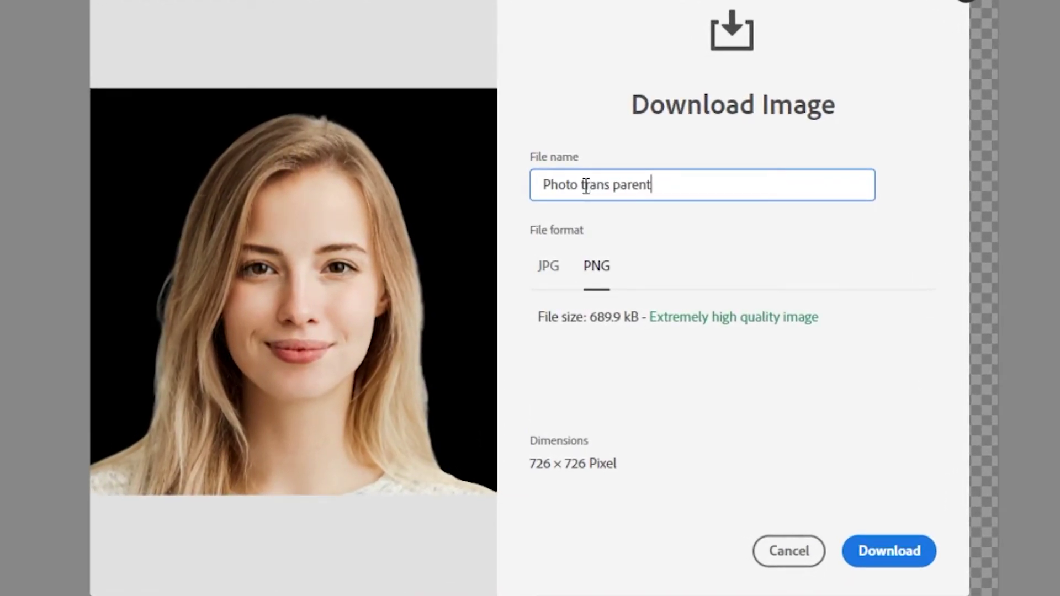
- Try the JPG file format for the download with quality 97
{"action": "left_click", "coordinate": [541, 280]}
{"action": "left_click", "coordinate": [593, 279]}
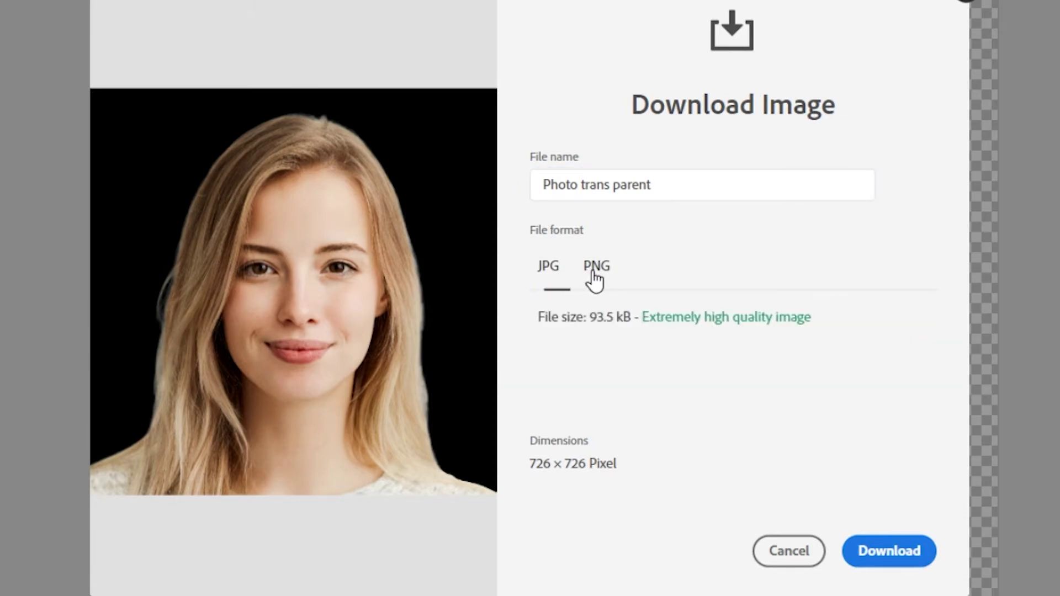
{"action": "left_click", "coordinate": [556, 284]}
{"action": "left_click_drag", "start_coordinate": [887, 343], "coordinate": [908, 347]}
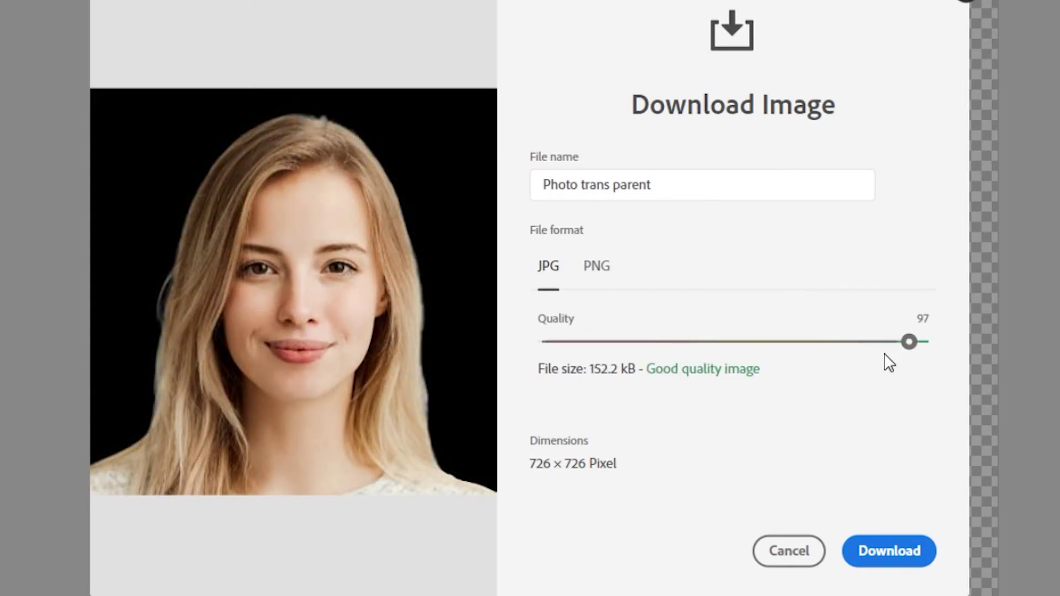
- Set the file format to PNG, download the image and save it on the Desktop
{"action": "left_click", "coordinate": [606, 279]}
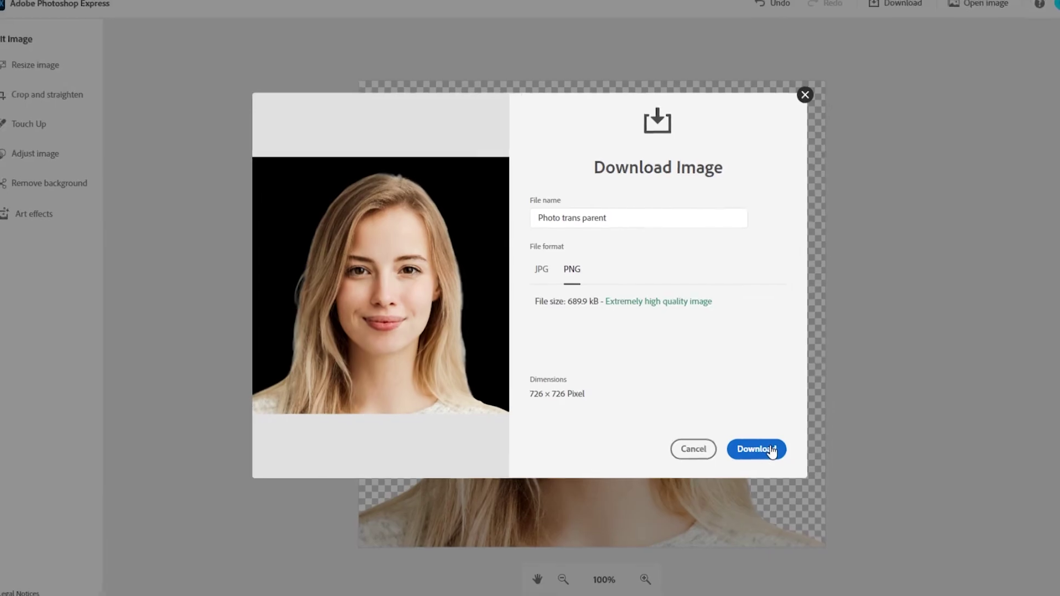
{"action": "left_click", "coordinate": [802, 484]}
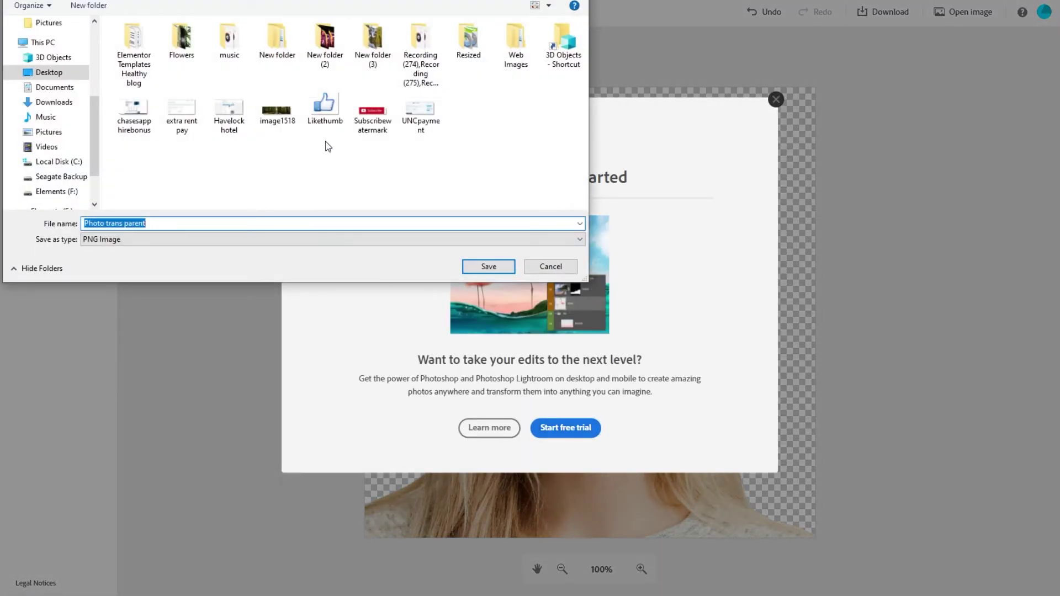
{"action": "left_click", "coordinate": [488, 266]}
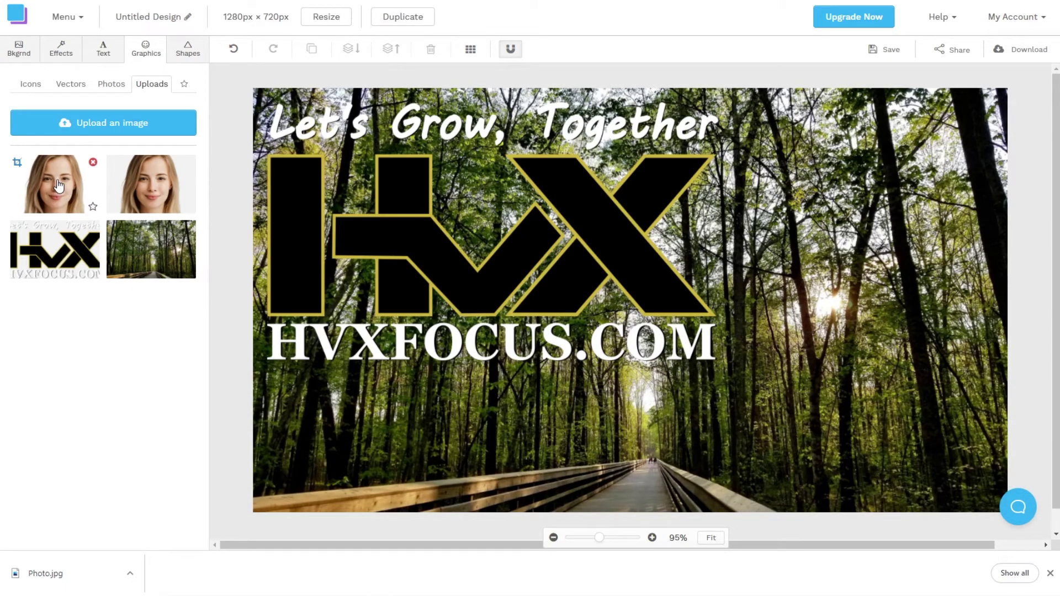
- In the HVX banner design, try placing the uploaded portrait with the white background and delete it
{"action": "left_click", "coordinate": [60, 186]}
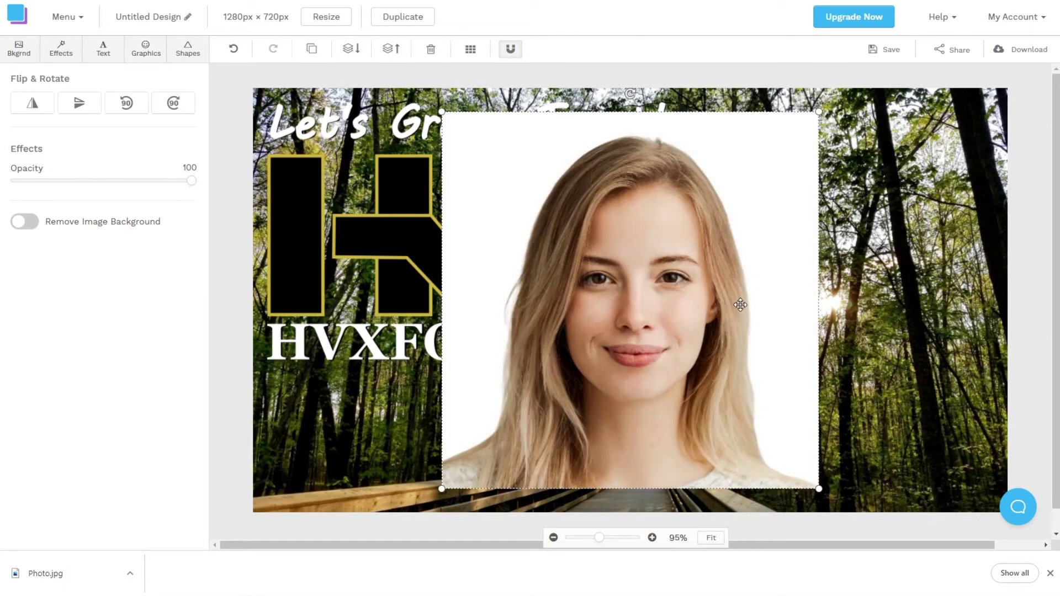
{"action": "left_click_drag", "start_coordinate": [674, 299], "coordinate": [716, 308]}
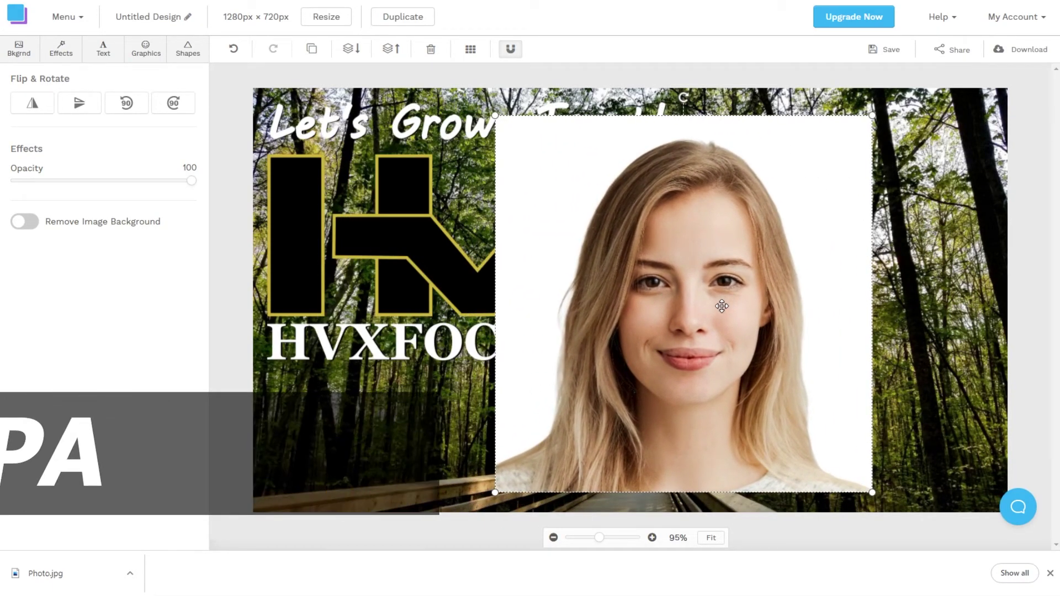
{"action": "key", "text": "Delete"}
- Add the uploaded transparent portrait to the banner, place it at the lower right and enlarge it to nearly the banner's full height
{"action": "left_click", "coordinate": [147, 50]}
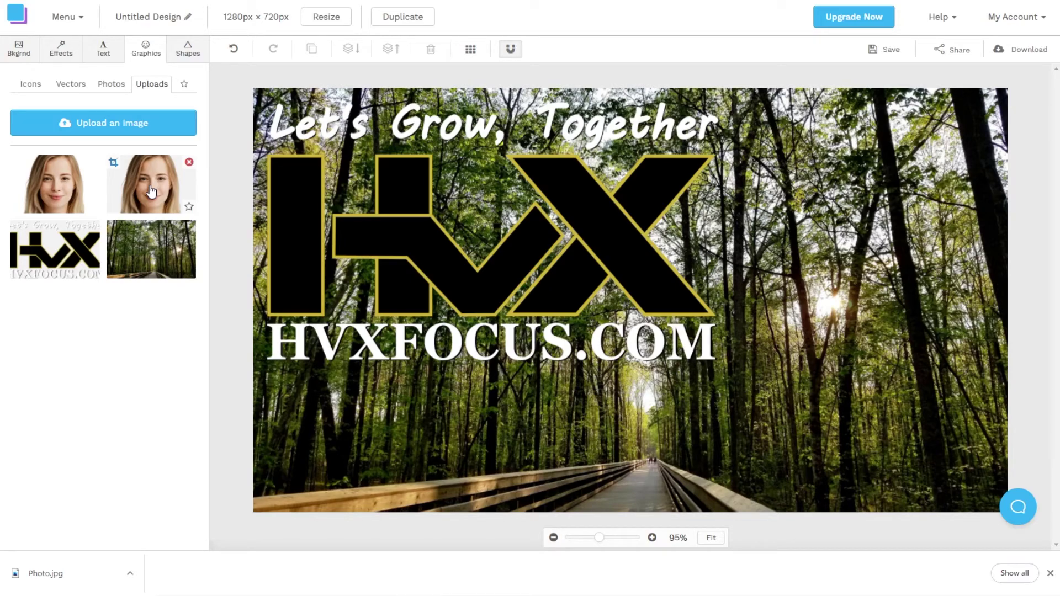
{"action": "left_click", "coordinate": [150, 192]}
{"action": "left_click_drag", "start_coordinate": [643, 315], "coordinate": [898, 364]}
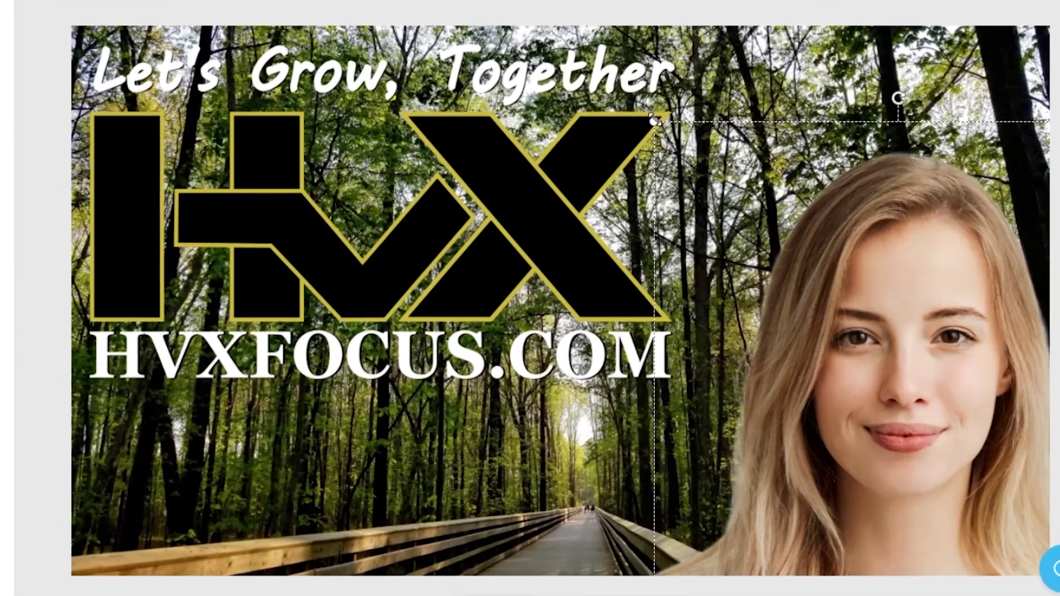
{"action": "left_click_drag", "start_coordinate": [654, 120], "coordinate": [561, 28]}
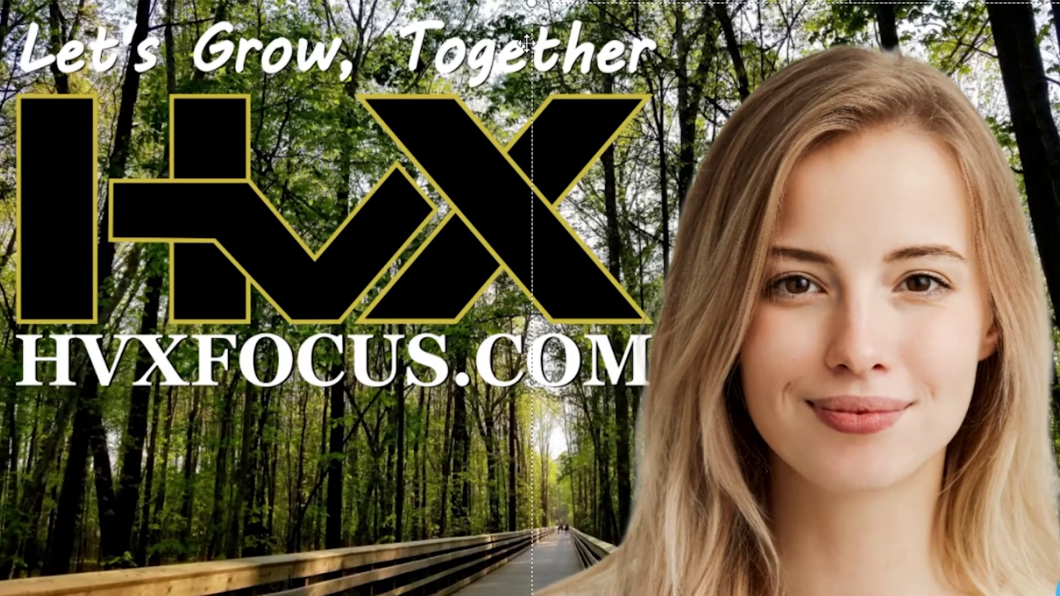
{"action": "left_click", "coordinate": [1055, 245]}
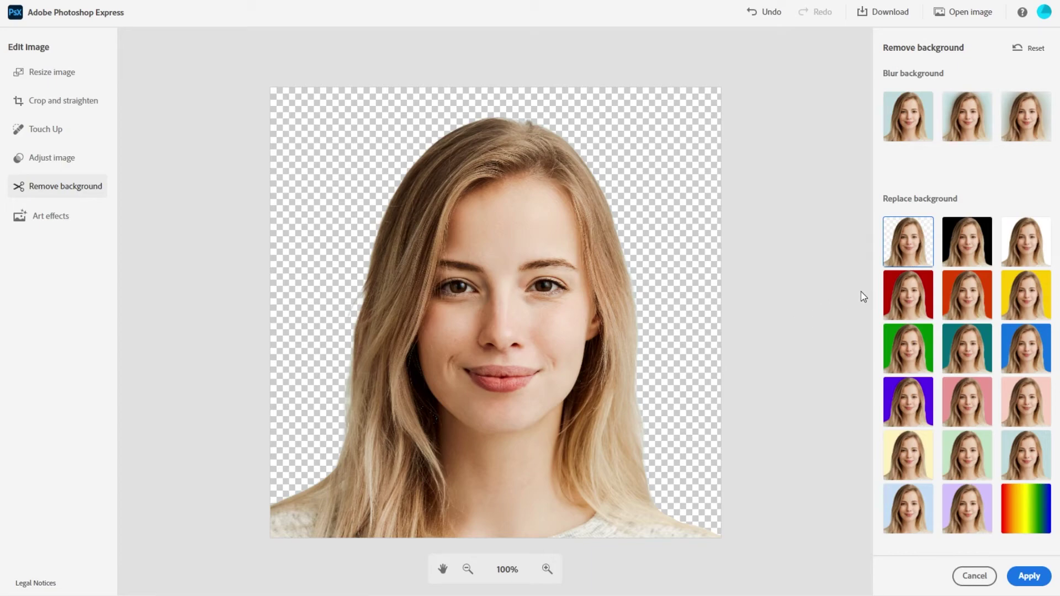
- Replace the portrait's transparent background with the light blue colour, apply the edit and open Art effects
{"action": "left_click", "coordinate": [1030, 461]}
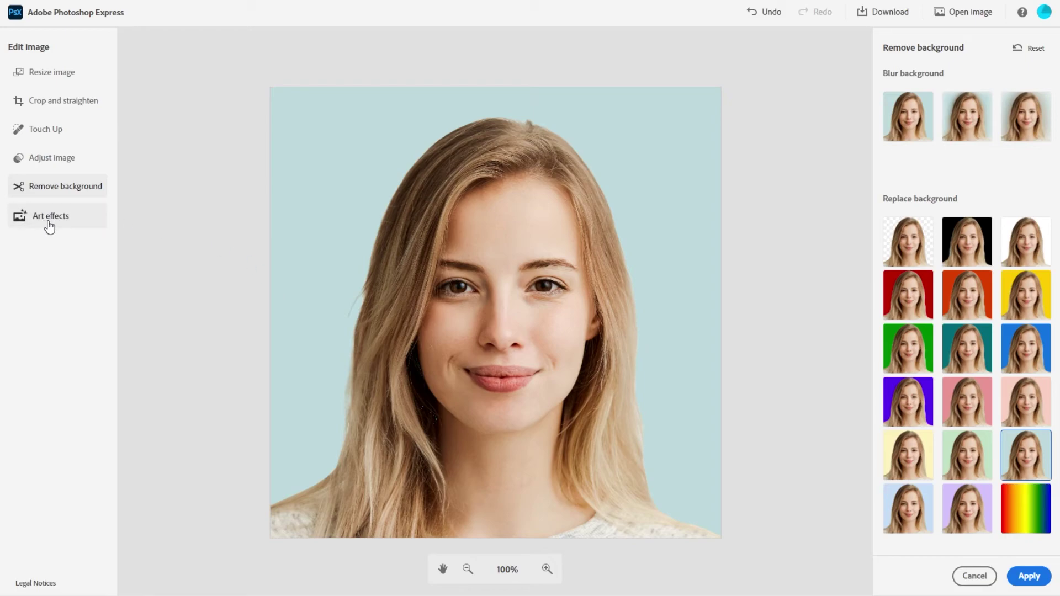
{"action": "left_click", "coordinate": [72, 221]}
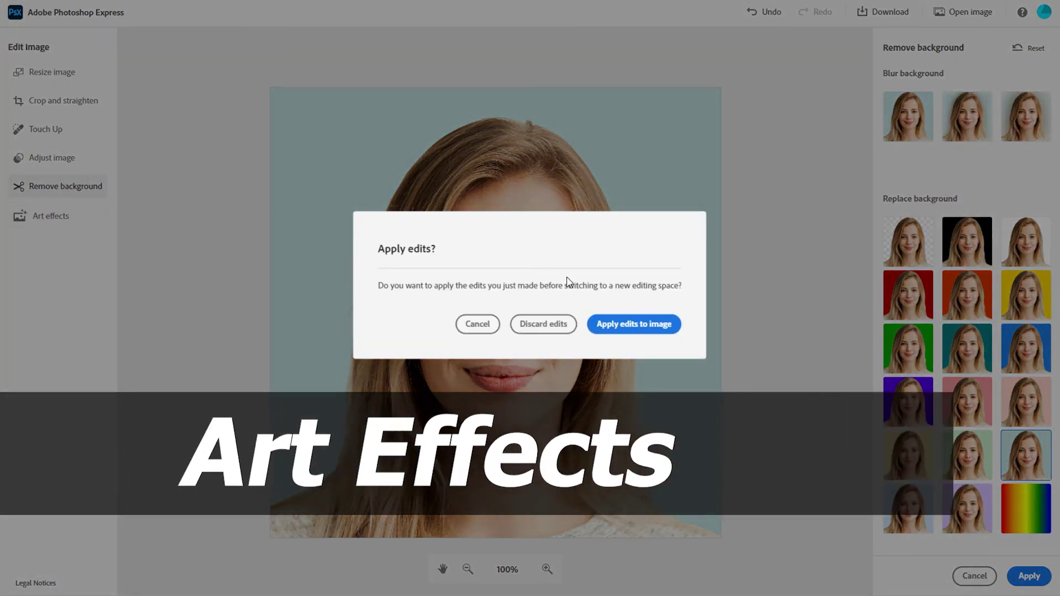
{"action": "left_click", "coordinate": [645, 325]}
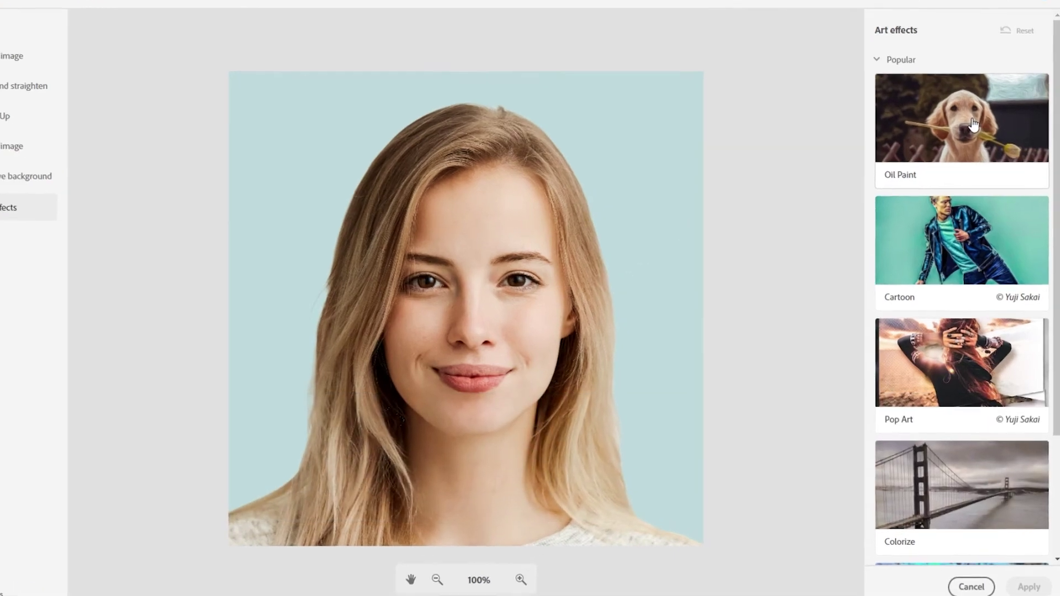
- Try the Oil Paint effect on the portrait with an intensity of 99%
{"action": "left_click", "coordinate": [976, 136]}
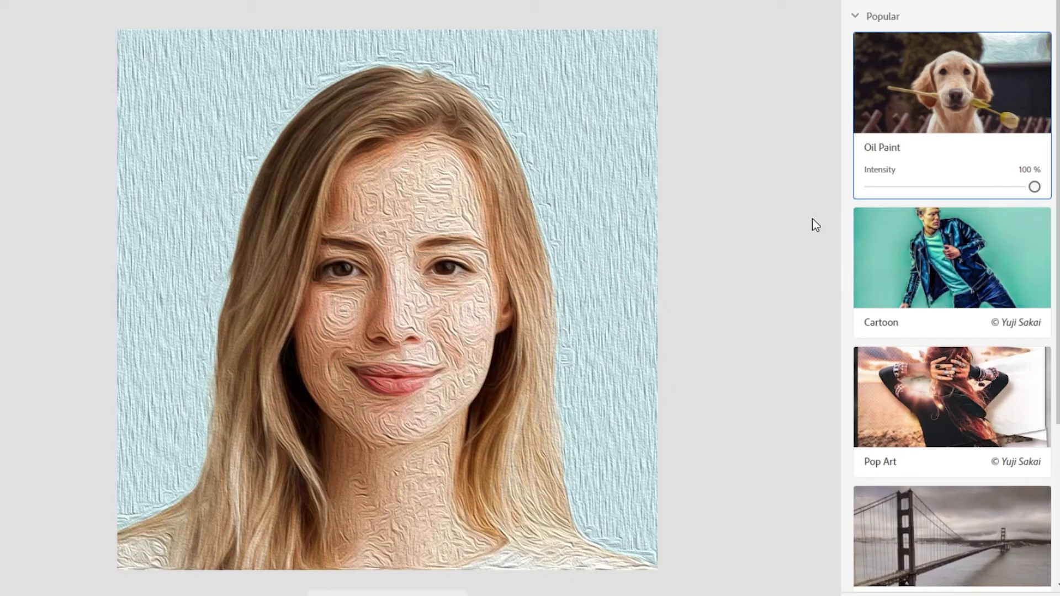
{"action": "mouse_move", "coordinate": [1032, 187]}
{"action": "left_mouse_down"}
{"action": "mouse_move", "coordinate": [894, 185]}
{"action": "mouse_move", "coordinate": [1037, 187]}
{"action": "left_mouse_up"}
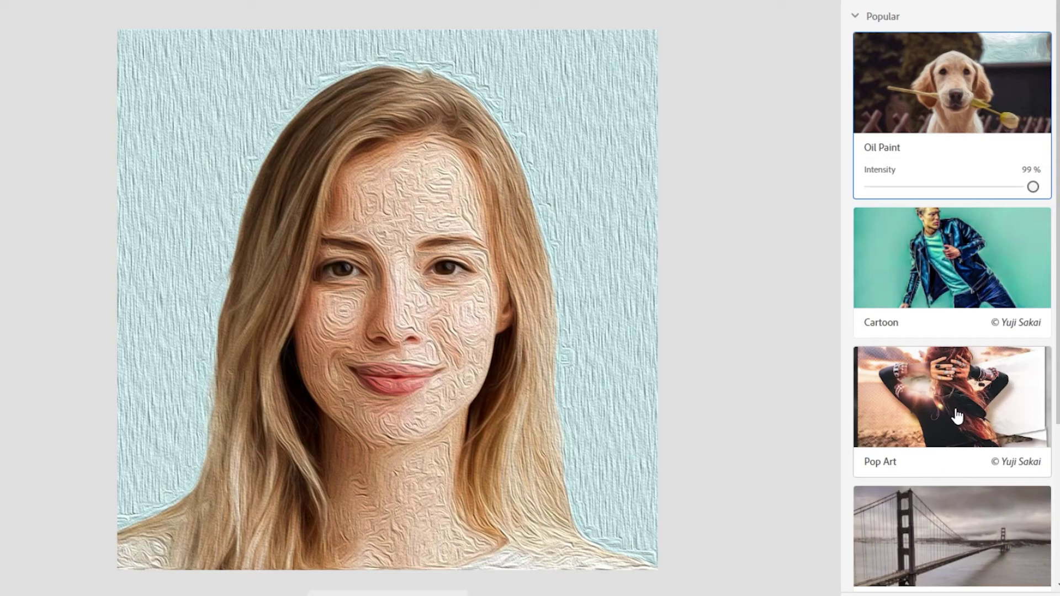
- Look through the art effects offered in the Popular and Effects categories
{"action": "scroll", "coordinate": [958, 411], "scroll_direction": "down", "scroll_amount": 4}
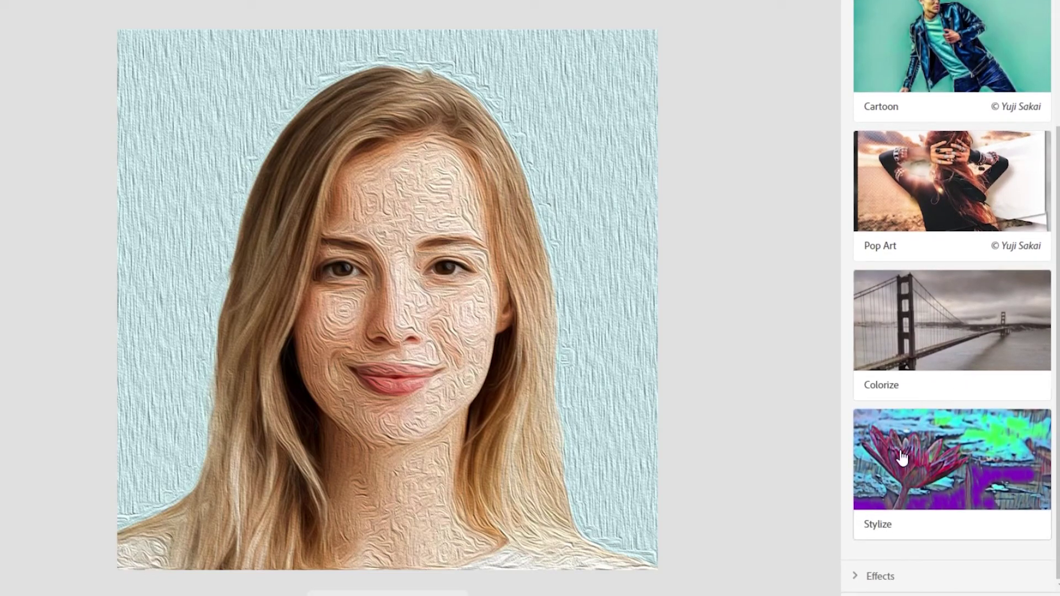
{"action": "left_click", "coordinate": [855, 576]}
{"action": "scroll", "coordinate": [897, 471], "scroll_direction": "down", "scroll_amount": 4}
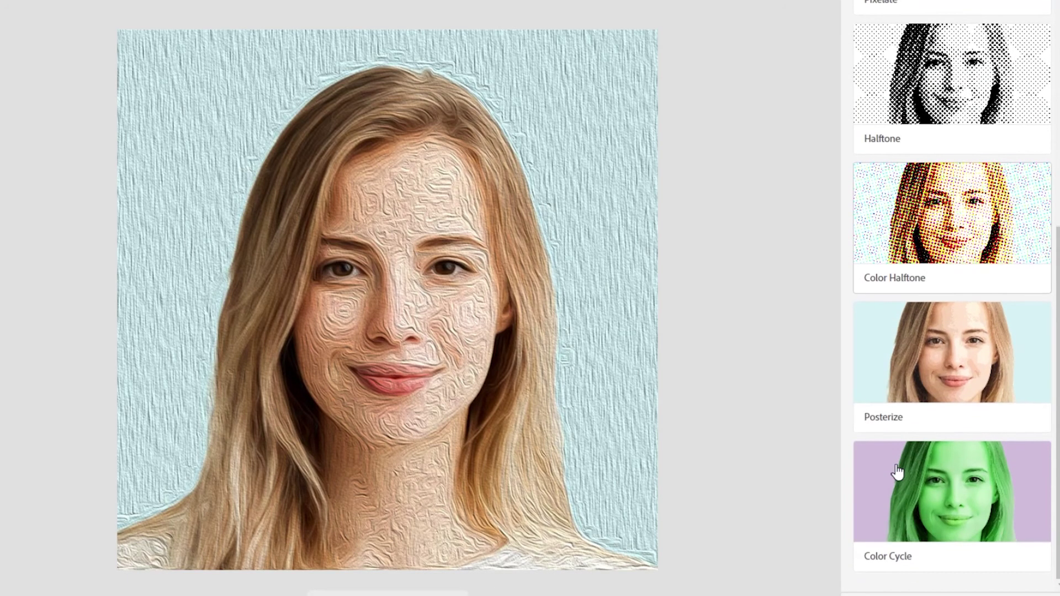
{"action": "scroll", "coordinate": [897, 471], "scroll_direction": "up", "scroll_amount": 4}
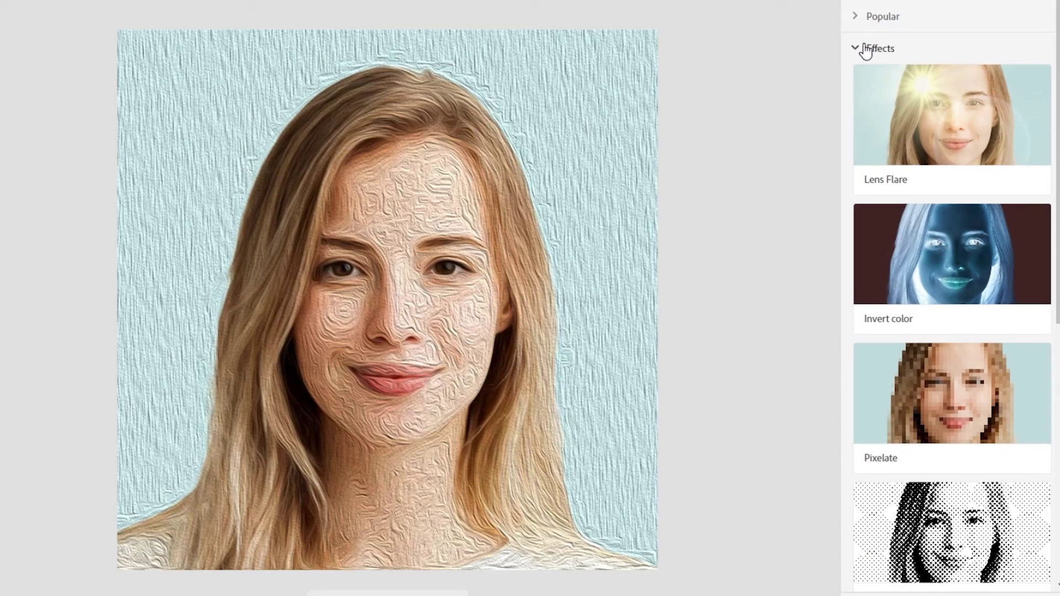
{"action": "left_click", "coordinate": [862, 18]}
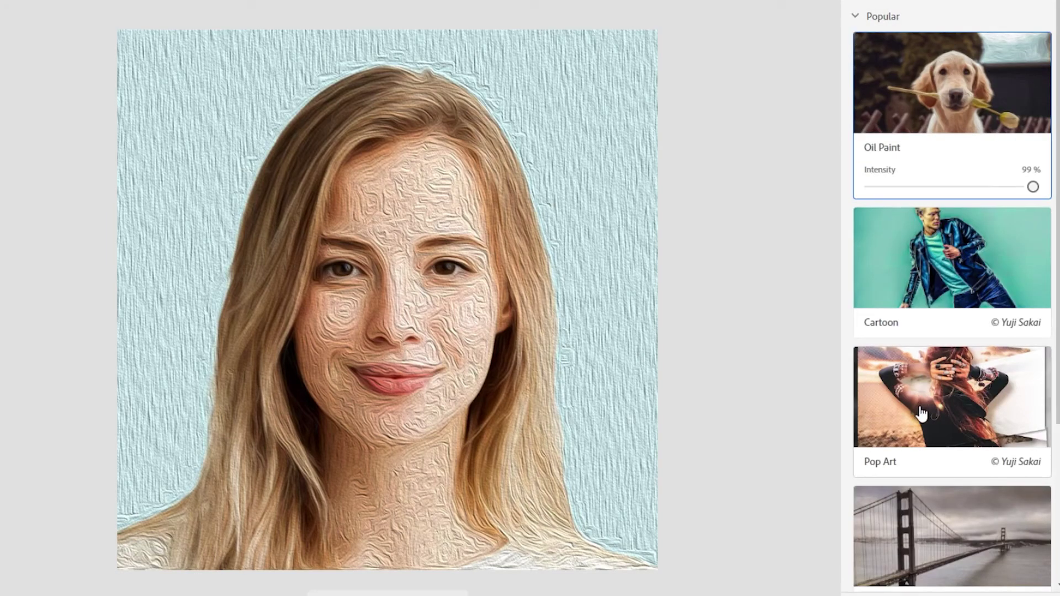
{"action": "scroll", "coordinate": [940, 460], "scroll_direction": "down", "scroll_amount": 4}
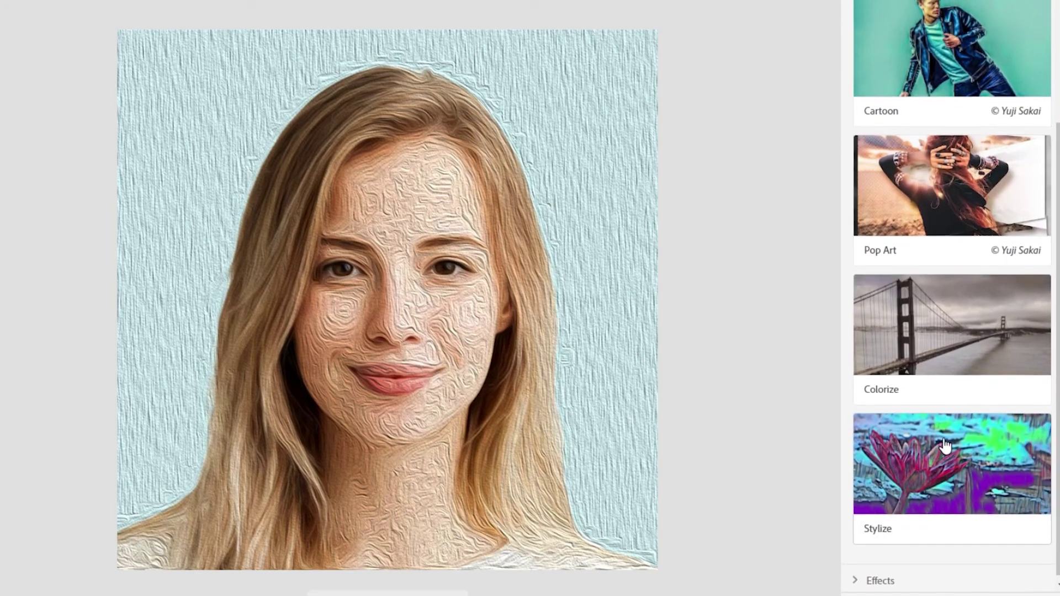
{"action": "scroll", "coordinate": [945, 445], "scroll_direction": "up", "scroll_amount": 4}
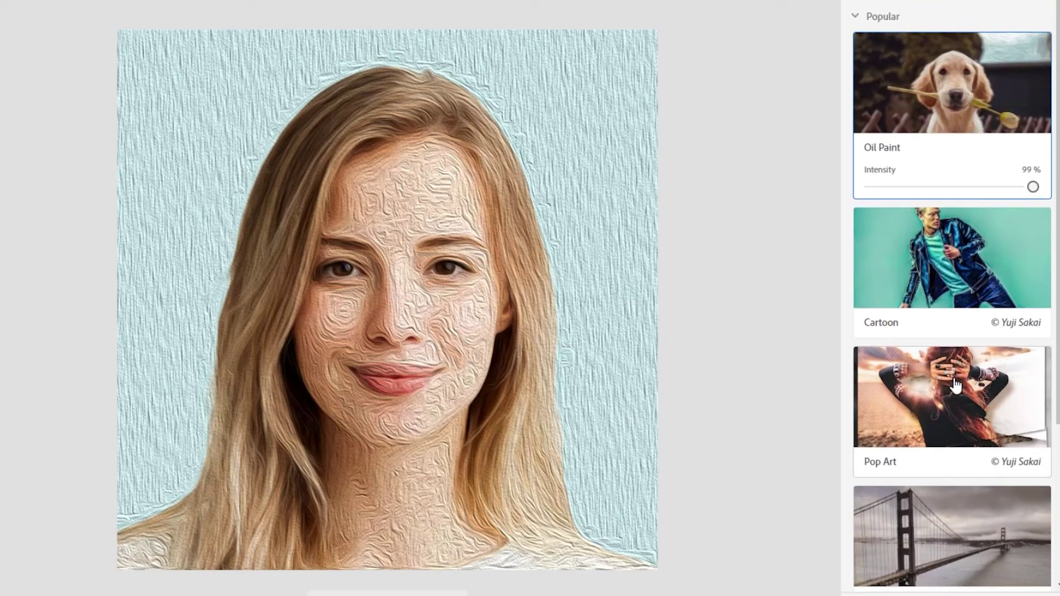
- Try the Pop Art effect on the portrait, and the Cartoon effect with an intensity of 100%
{"action": "left_click", "coordinate": [951, 401]}
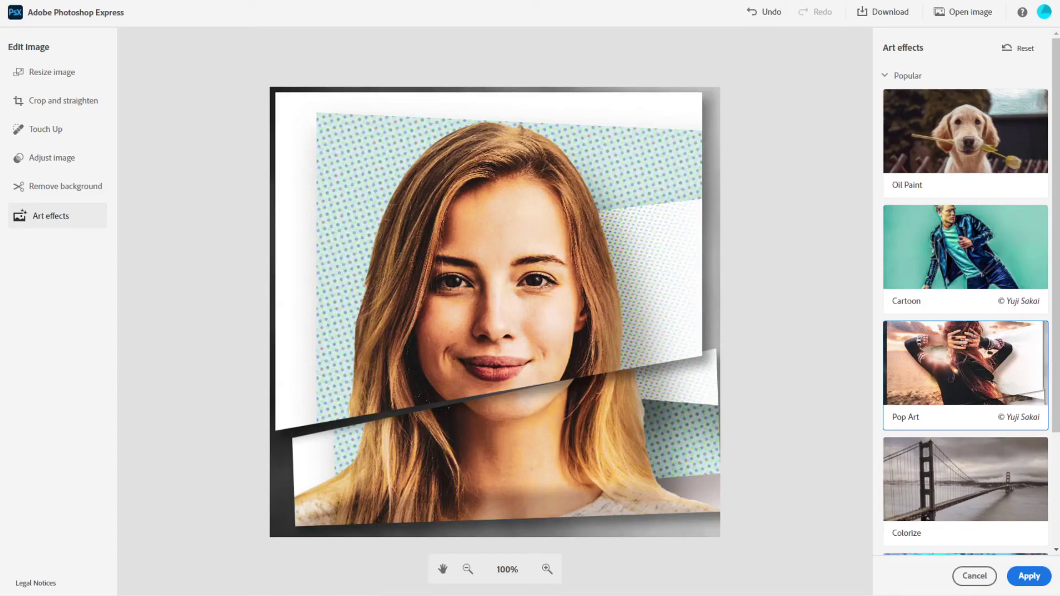
{"action": "left_click", "coordinate": [938, 259]}
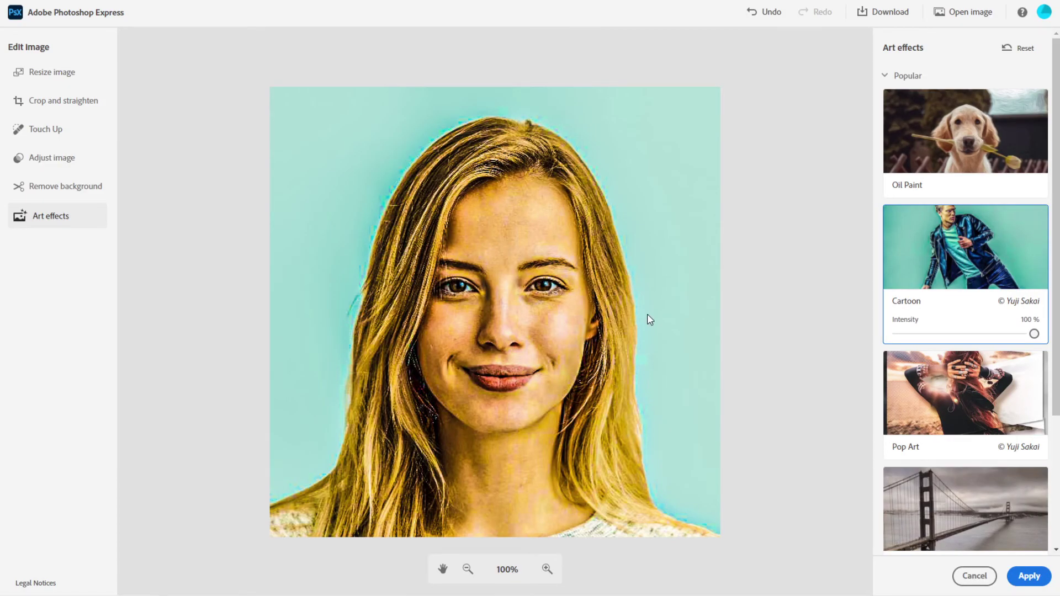
{"action": "mouse_move", "coordinate": [1033, 334]}
{"action": "left_mouse_down"}
{"action": "mouse_move", "coordinate": [888, 334]}
{"action": "mouse_move", "coordinate": [1026, 336]}
{"action": "left_mouse_up"}
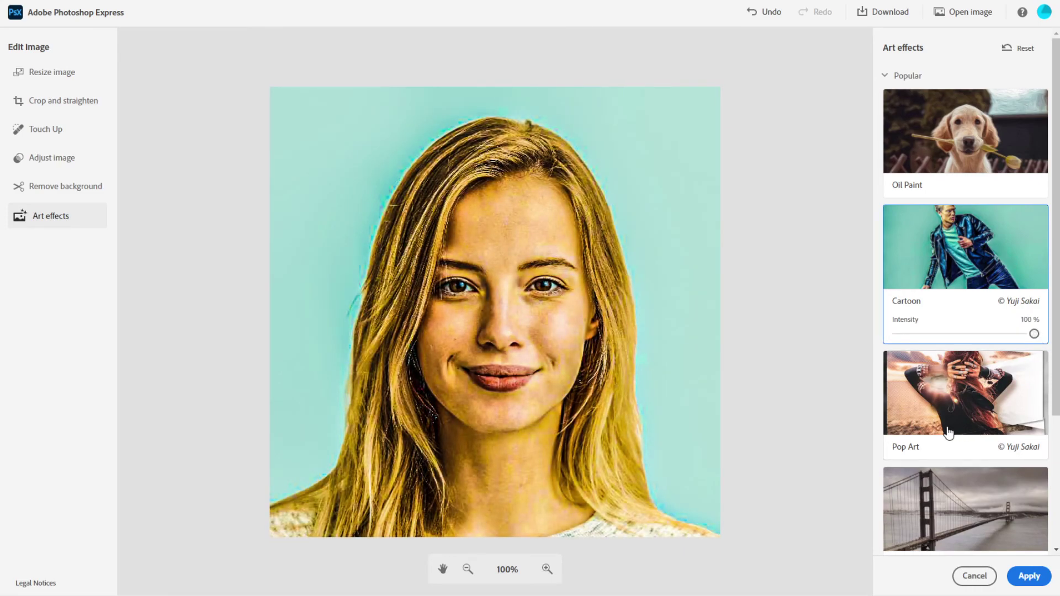
- Compare the Pop Art, Cartoon and Oil Paint effects on the portrait and choose Pop Art
{"action": "left_click", "coordinate": [966, 398]}
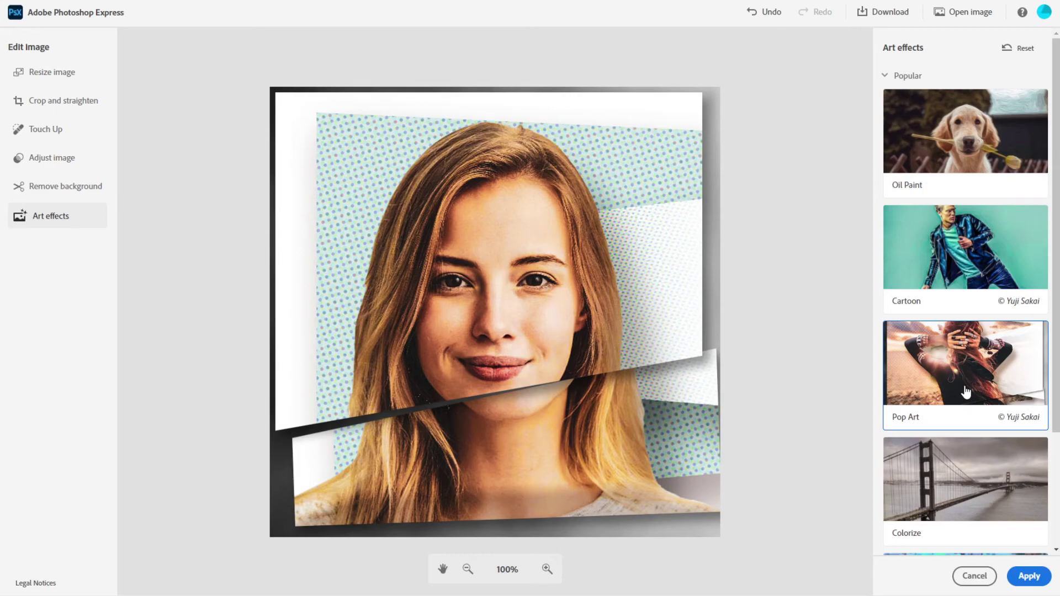
{"action": "left_click", "coordinate": [953, 258]}
{"action": "left_click", "coordinate": [975, 148]}
{"action": "left_click", "coordinate": [955, 270]}
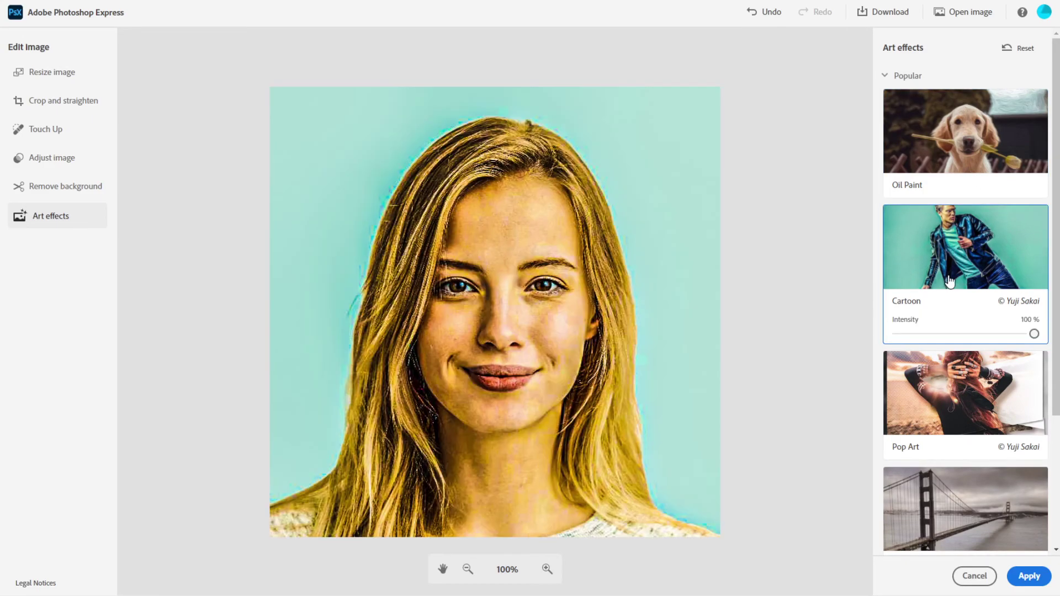
{"action": "left_click", "coordinate": [966, 402]}
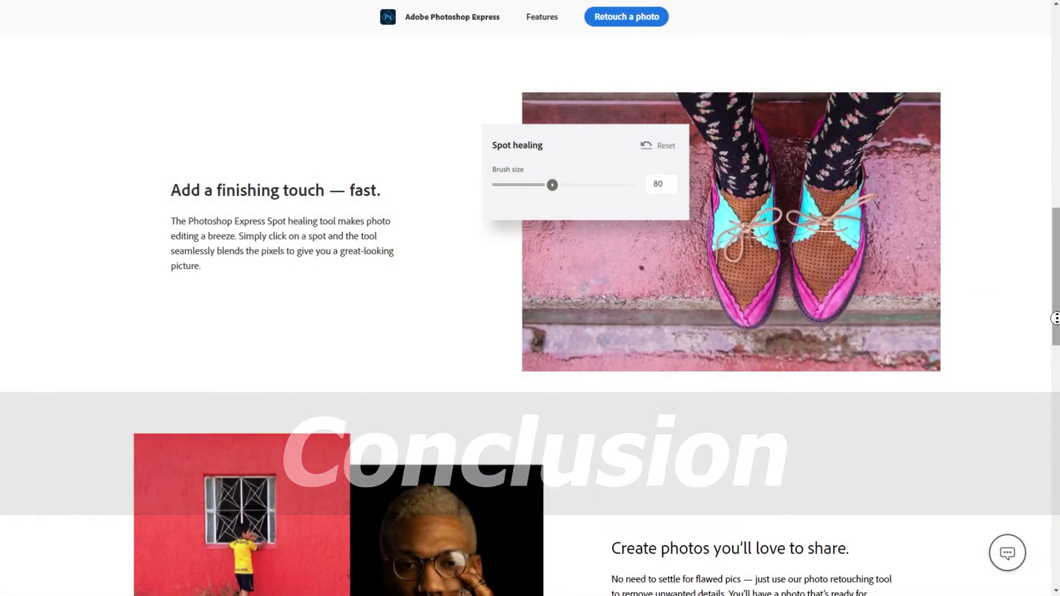
- Review the Photoshop Express web pages describing photo retouching, the free online editing tools and background removal
{"action": "left_click_drag", "start_coordinate": [1055, 319], "coordinate": [1057, 345]}
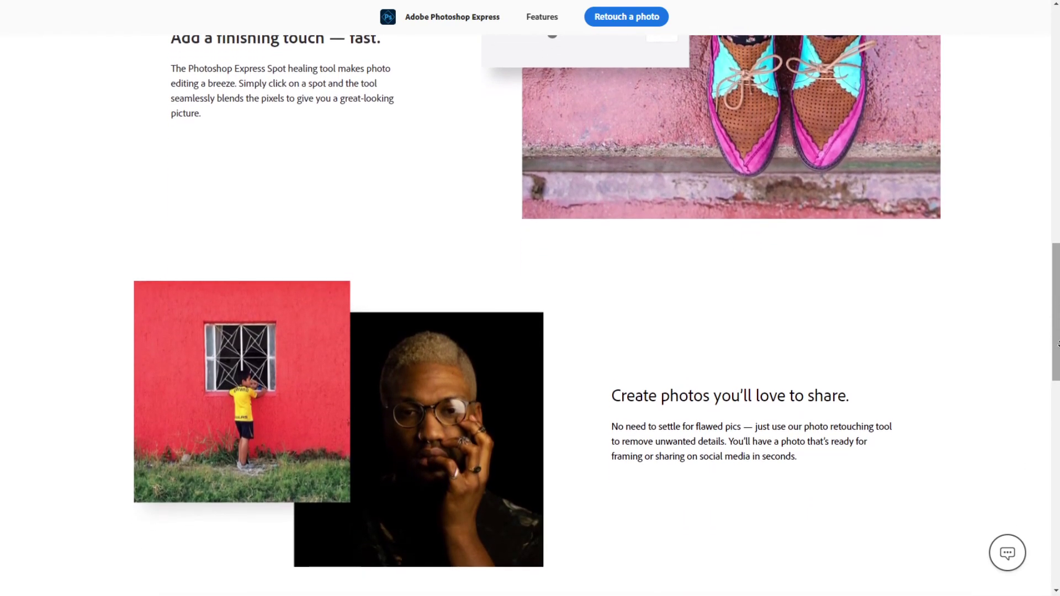
{"action": "scroll", "coordinate": [1058, 343], "scroll_direction": "down", "scroll_amount": 3}
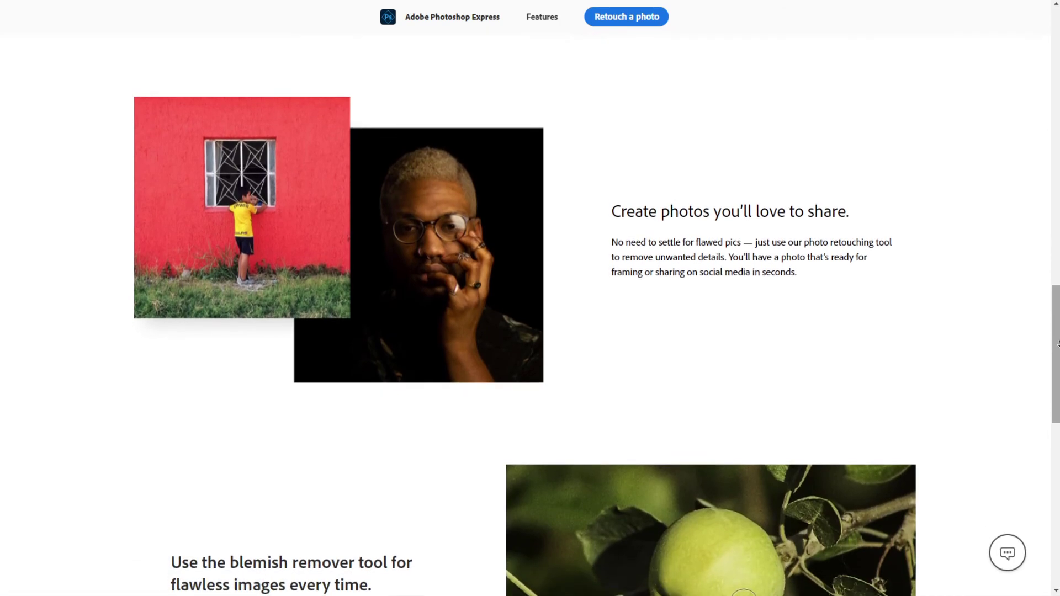
{"action": "scroll", "coordinate": [1057, 344], "scroll_direction": "down", "scroll_amount": 3}
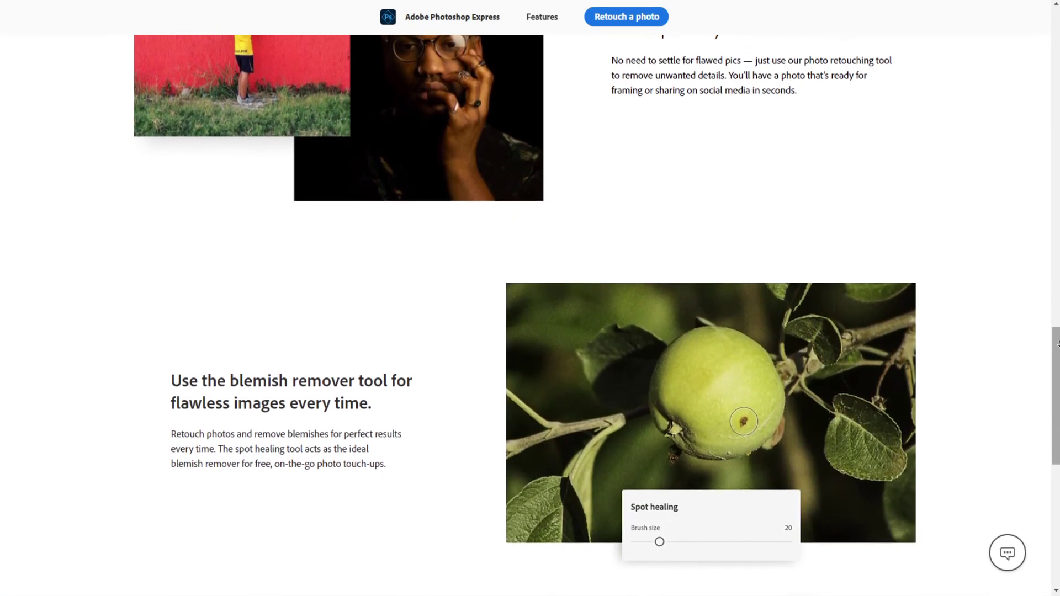
{"action": "scroll", "coordinate": [1057, 344], "scroll_direction": "down", "scroll_amount": 3}
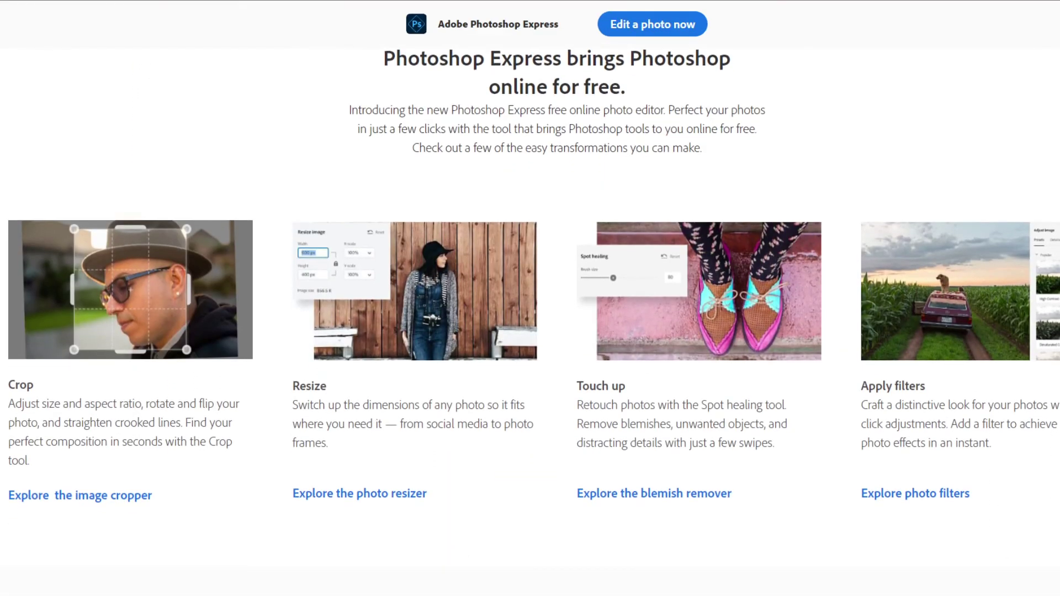
{"action": "scroll", "coordinate": [529, 331], "scroll_direction": "down", "scroll_amount": 2}
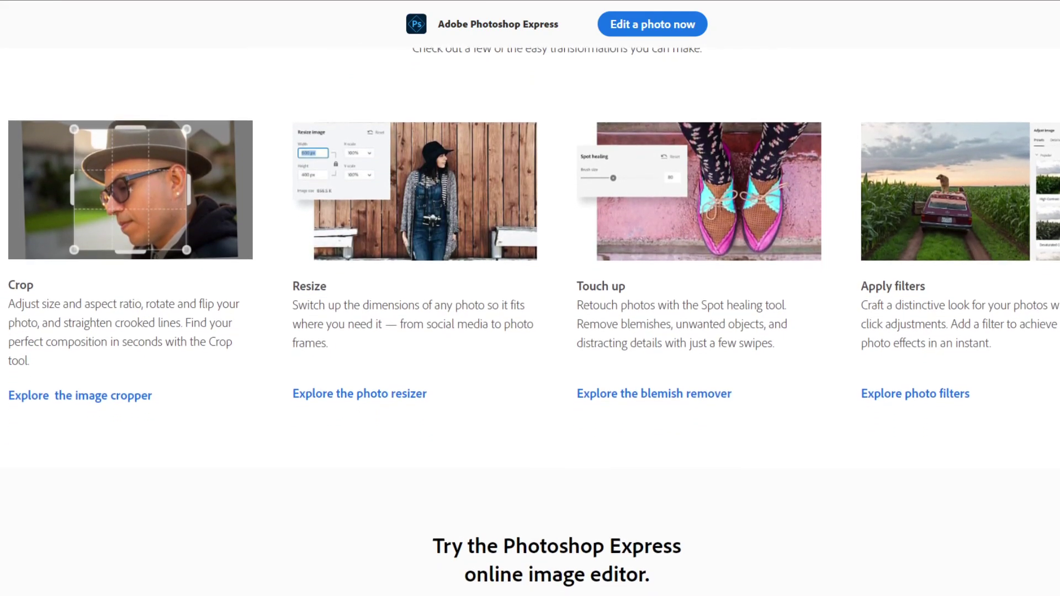
{"action": "scroll", "coordinate": [530, 331], "scroll_direction": "down", "scroll_amount": 3}
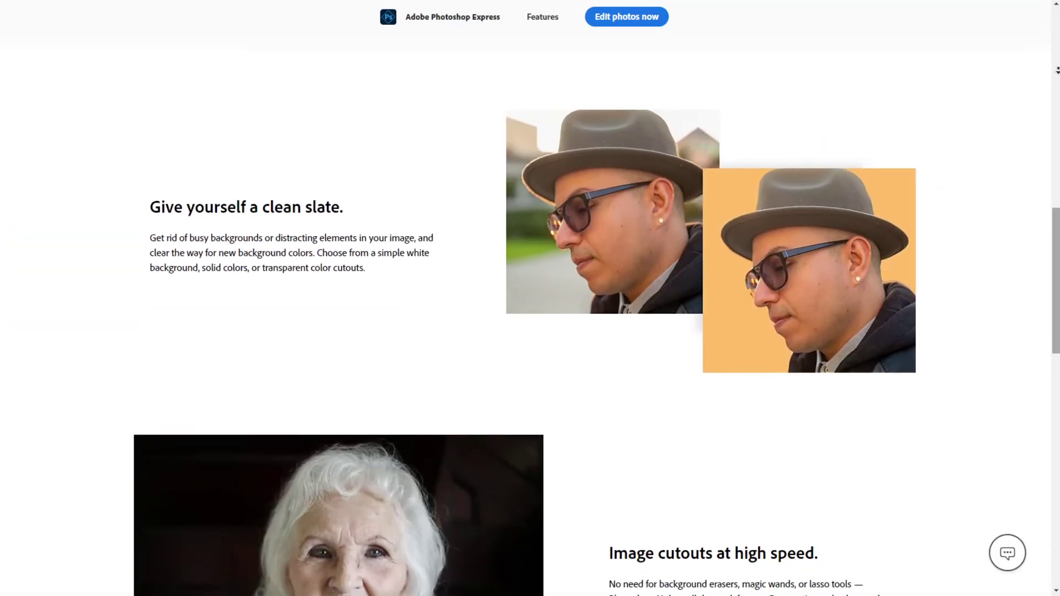
{"action": "scroll", "coordinate": [530, 331], "scroll_direction": "down", "scroll_amount": 1}
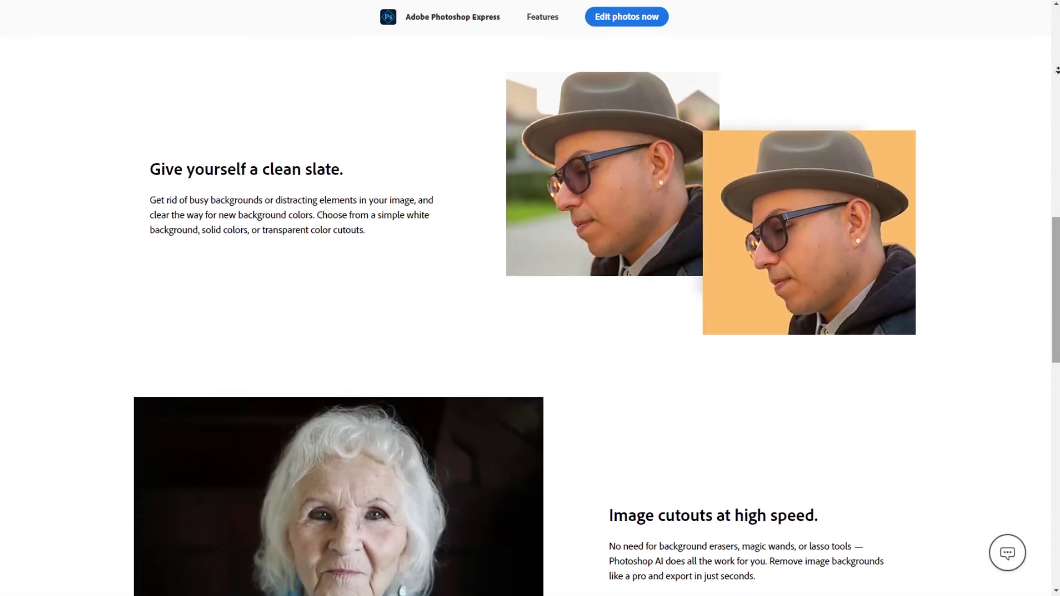
{"action": "scroll", "coordinate": [530, 331], "scroll_direction": "down", "scroll_amount": 3}
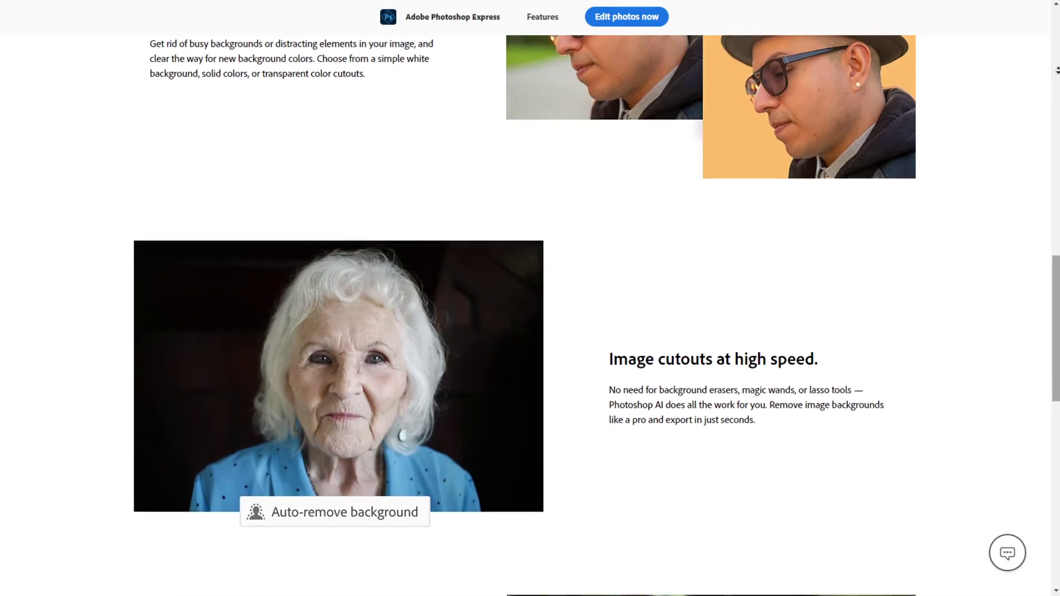
{"action": "scroll", "coordinate": [530, 331], "scroll_direction": "down", "scroll_amount": 3}
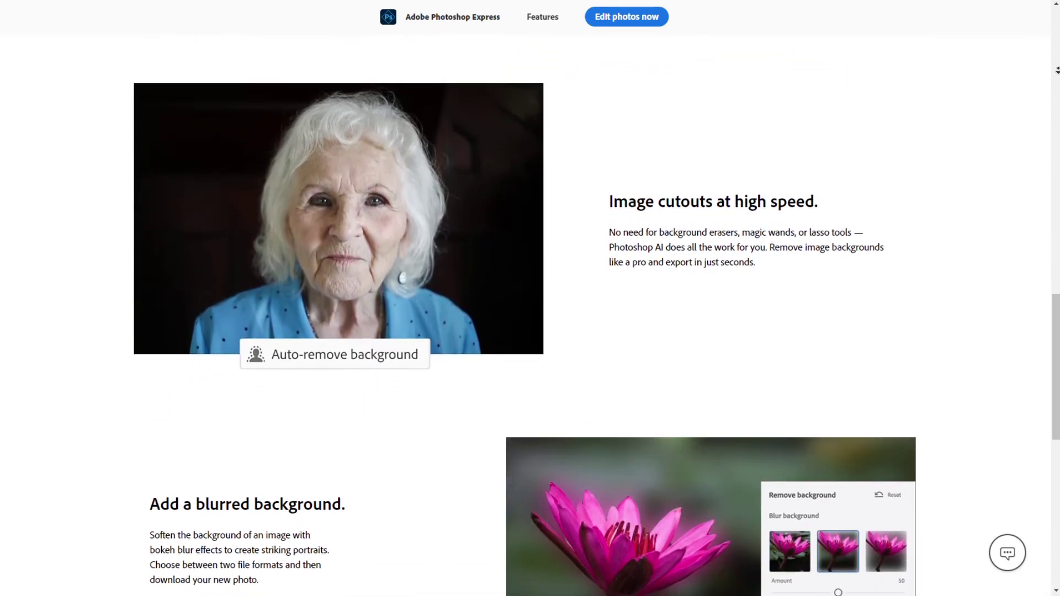
{"action": "scroll", "coordinate": [530, 331], "scroll_direction": "down", "scroll_amount": 3}
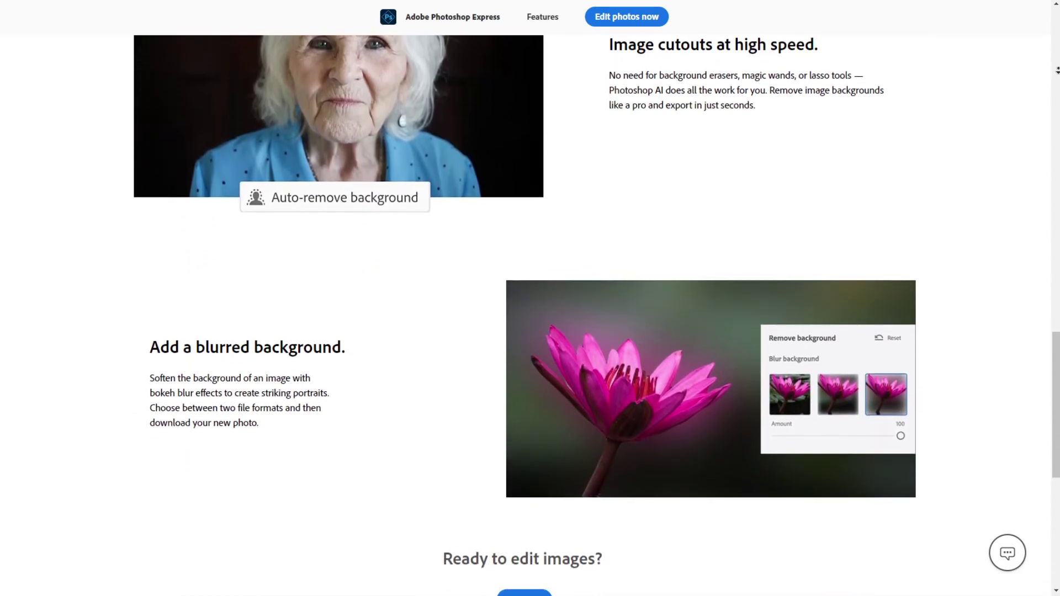
{"action": "scroll", "coordinate": [530, 331], "scroll_direction": "down", "scroll_amount": 2}
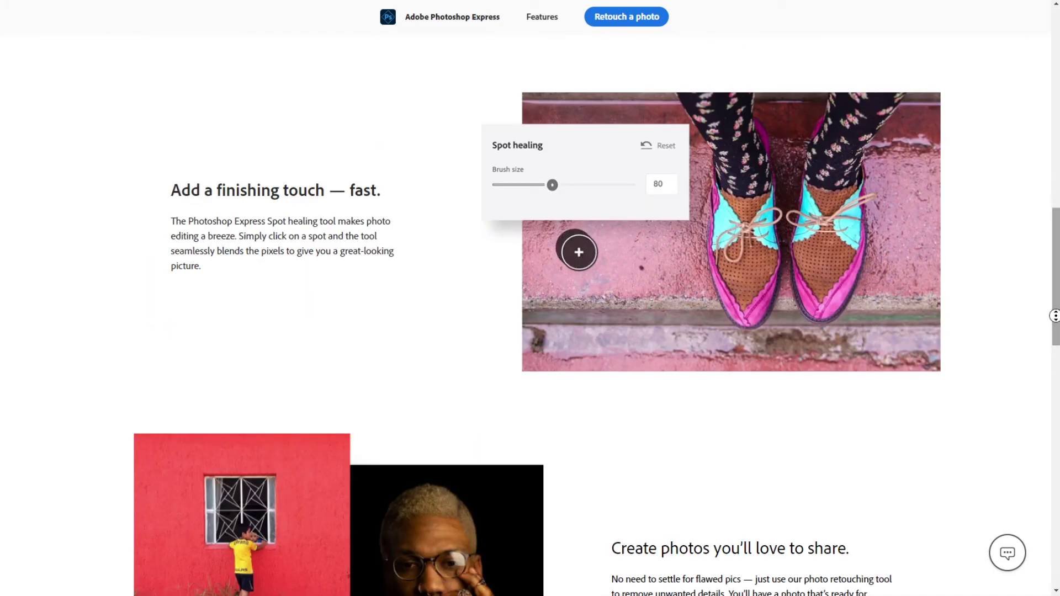
{"action": "left_click_drag", "start_coordinate": [1056, 323], "coordinate": [1058, 345]}
{"action": "scroll", "coordinate": [1057, 344], "scroll_direction": "down", "scroll_amount": 3}
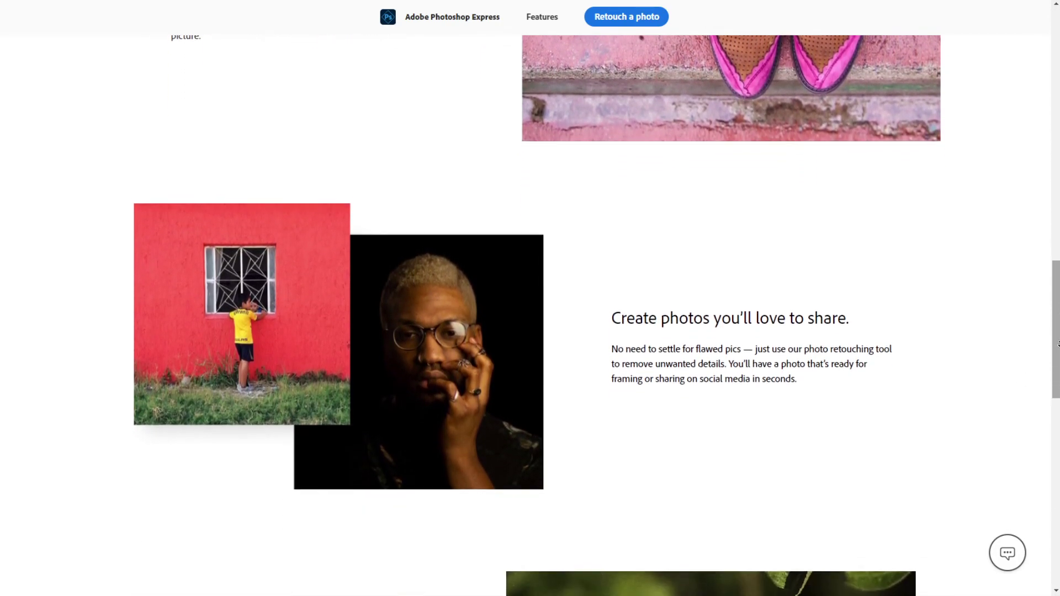
{"action": "scroll", "coordinate": [1058, 344], "scroll_direction": "down", "scroll_amount": 3}
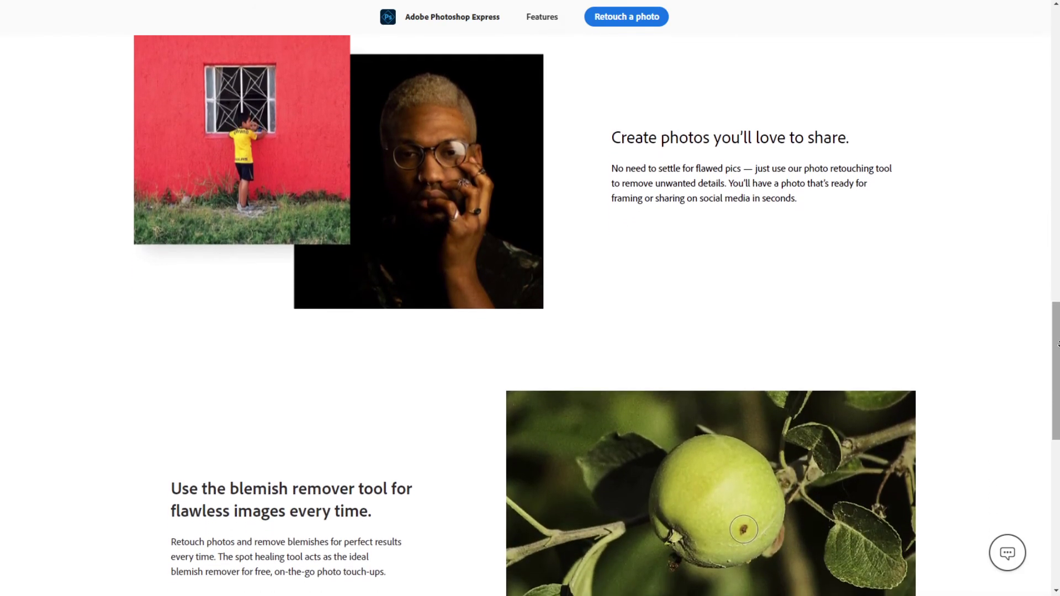
{"action": "scroll", "coordinate": [530, 309], "scroll_direction": "down", "scroll_amount": 3}
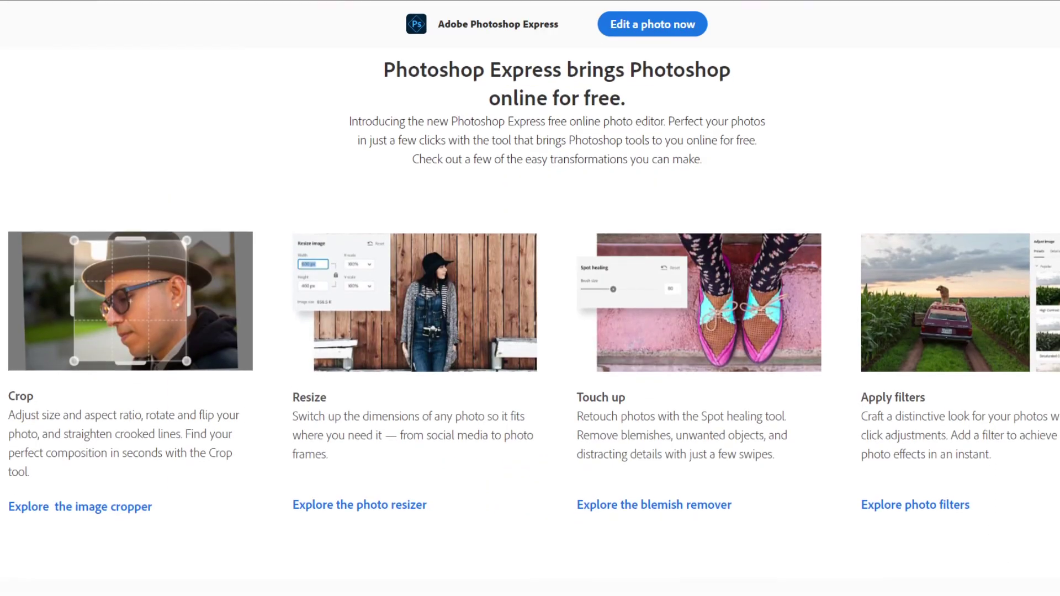
{"action": "scroll", "coordinate": [530, 309], "scroll_direction": "down", "scroll_amount": 3}
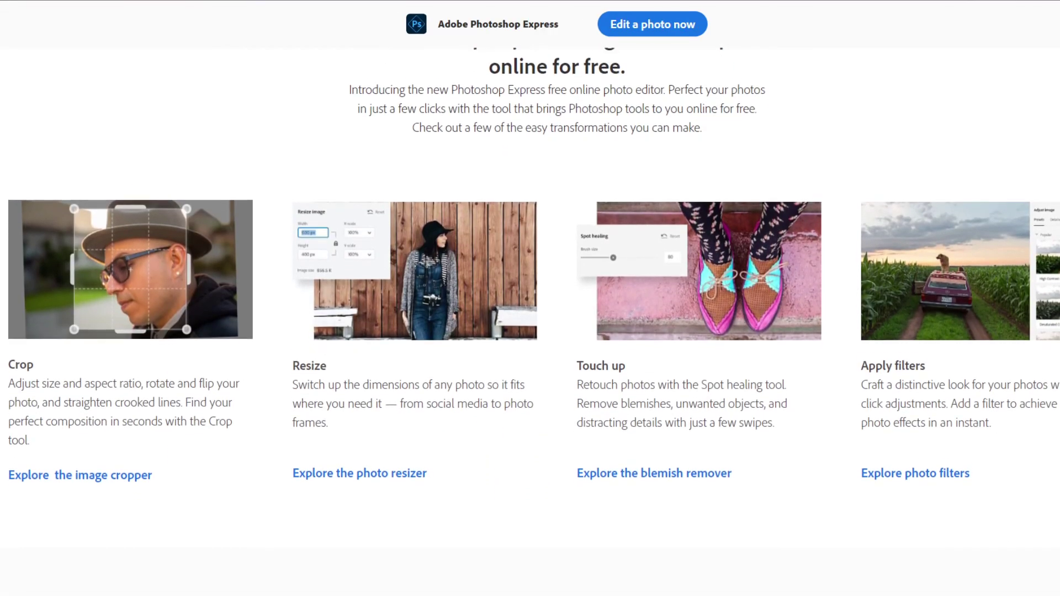
{"action": "scroll", "coordinate": [529, 309], "scroll_direction": "down", "scroll_amount": 2}
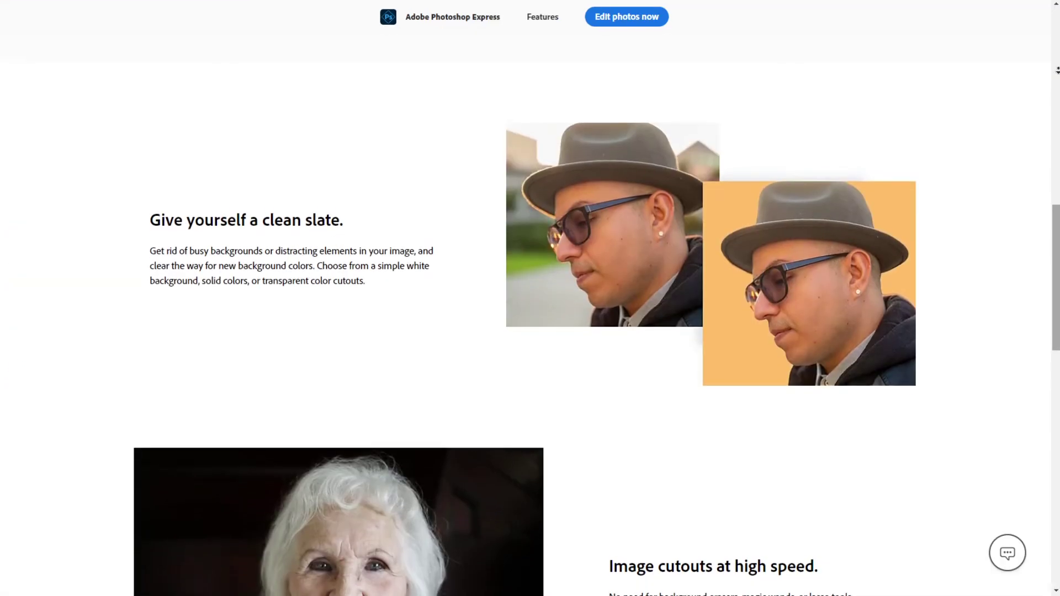
{"action": "scroll", "coordinate": [530, 309], "scroll_direction": "down", "scroll_amount": 3}
{"action": "scroll", "coordinate": [530, 315], "scroll_direction": "down", "scroll_amount": 3}
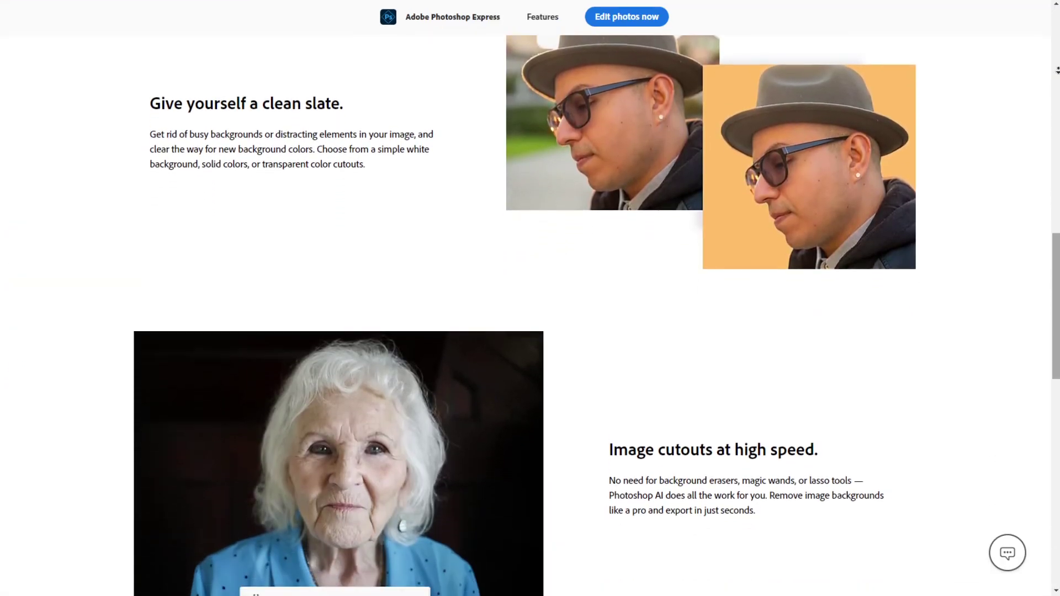
{"action": "scroll", "coordinate": [530, 314], "scroll_direction": "down", "scroll_amount": 3}
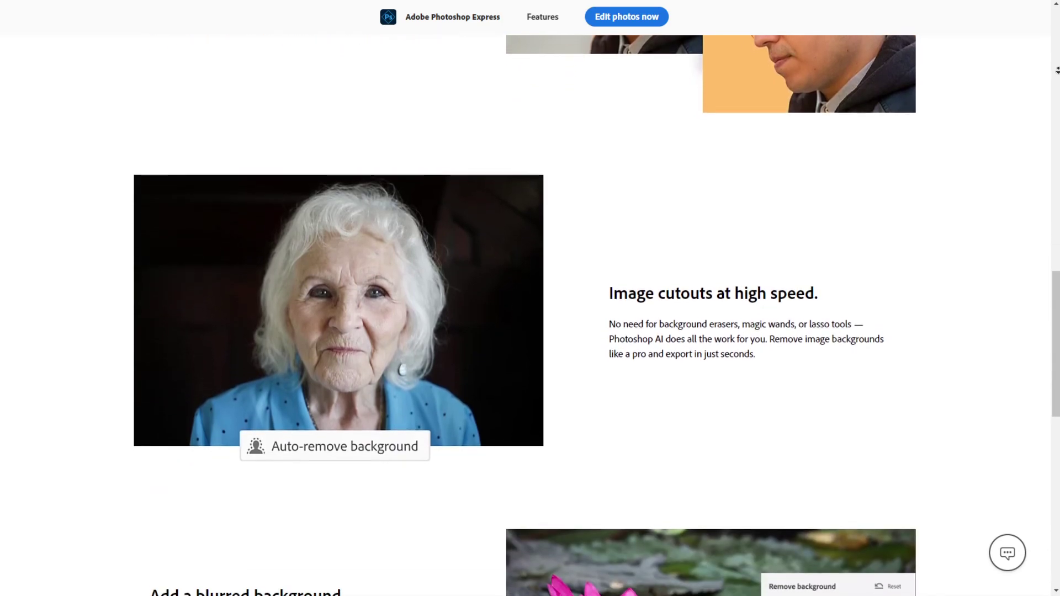
{"action": "scroll", "coordinate": [530, 315], "scroll_direction": "down", "scroll_amount": 3}
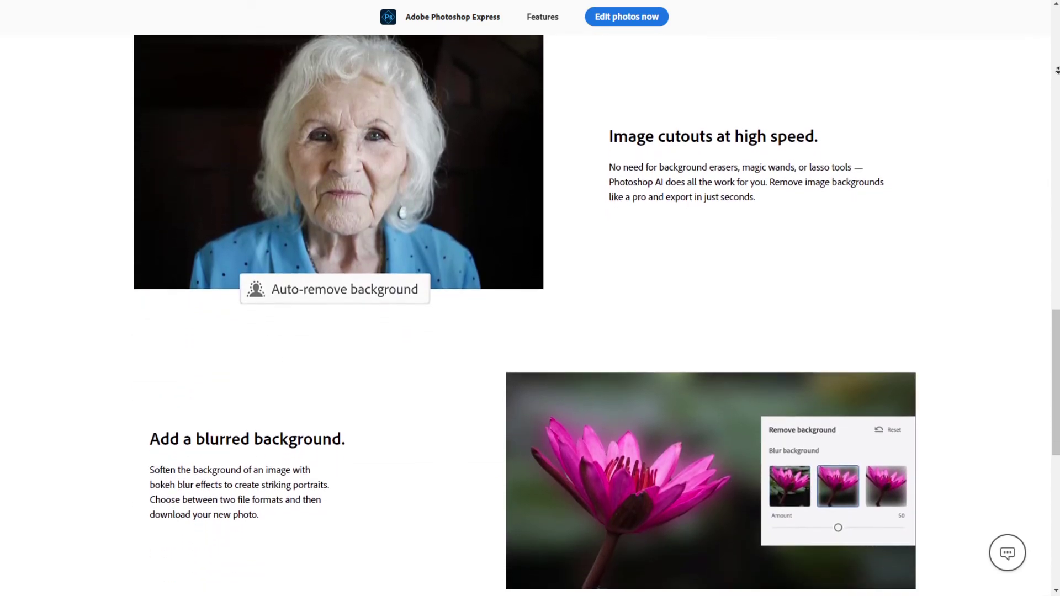
{"action": "scroll", "coordinate": [530, 315], "scroll_direction": "down", "scroll_amount": 2}
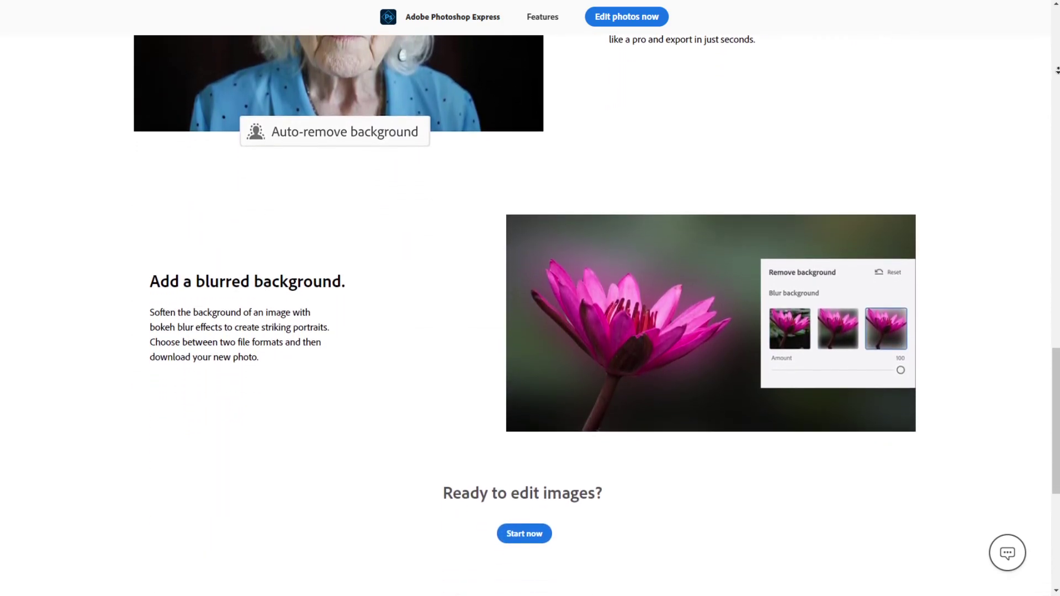